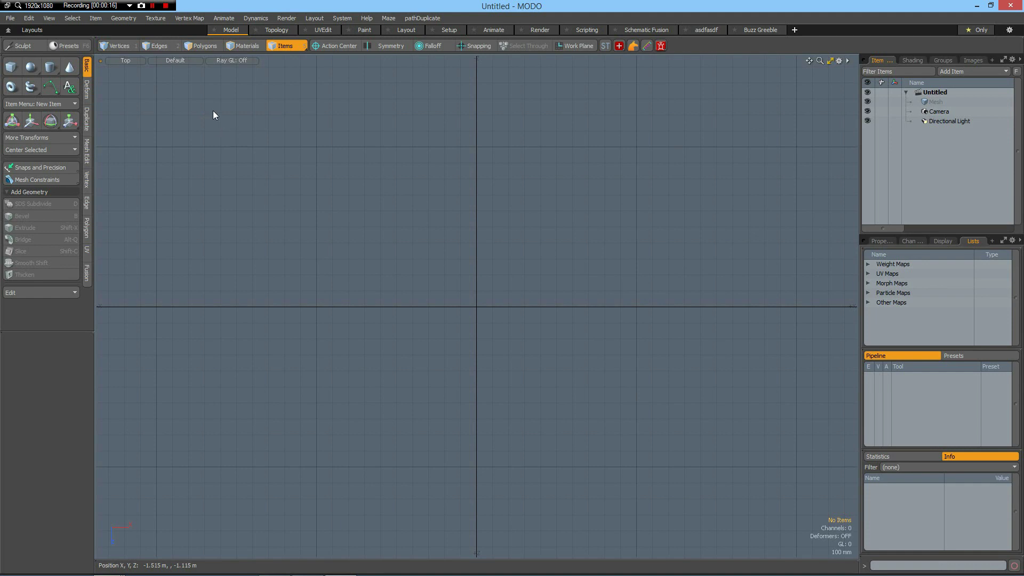
Add the $-5-Ball mesh preset from MyModoPresets and turn off its subdivision so it has flat polygon faces.
{"action": "left_click", "coordinate": [68, 46]}
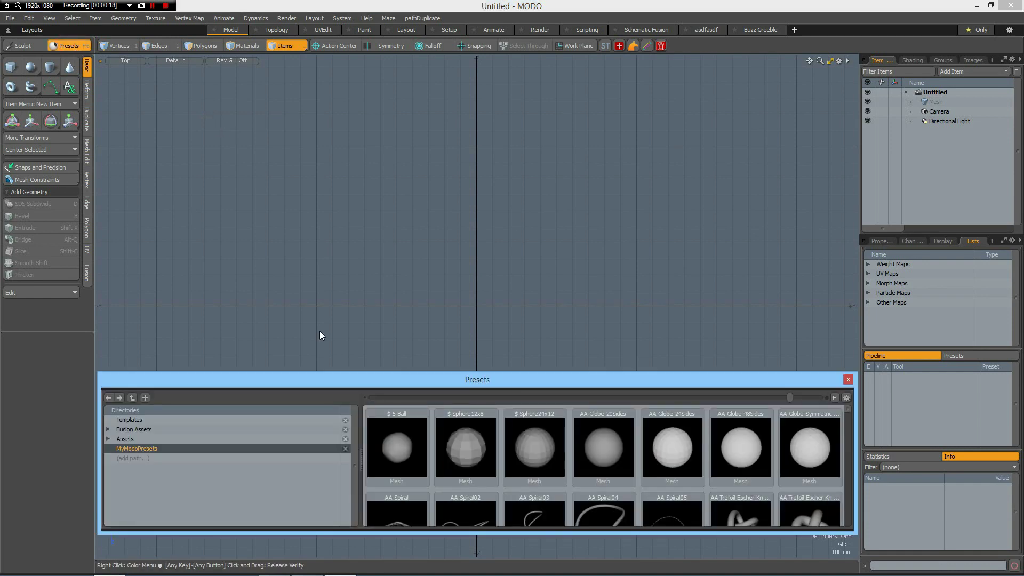
{"action": "double_click", "coordinate": [398, 451]}
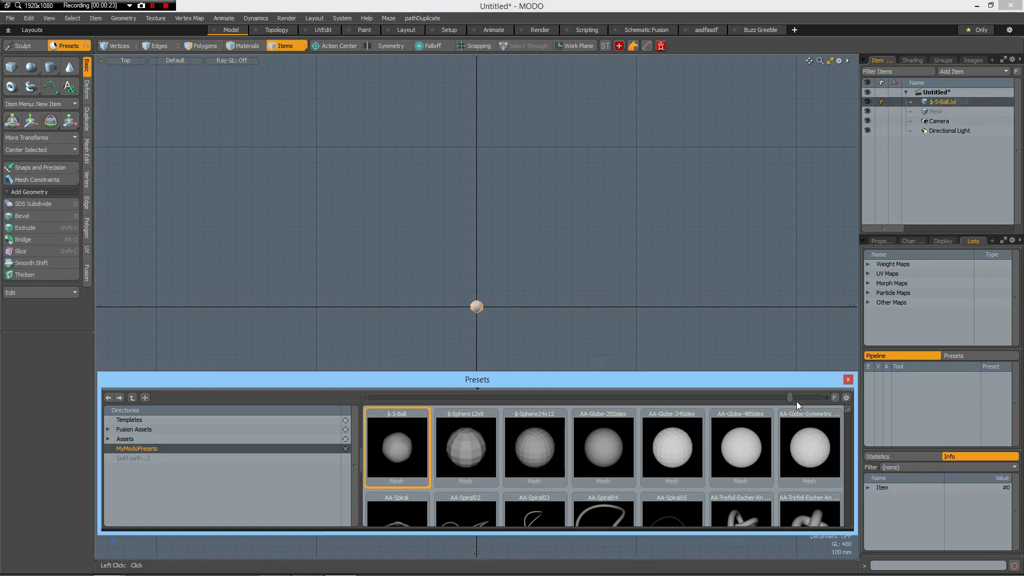
{"action": "left_click", "coordinate": [847, 379]}
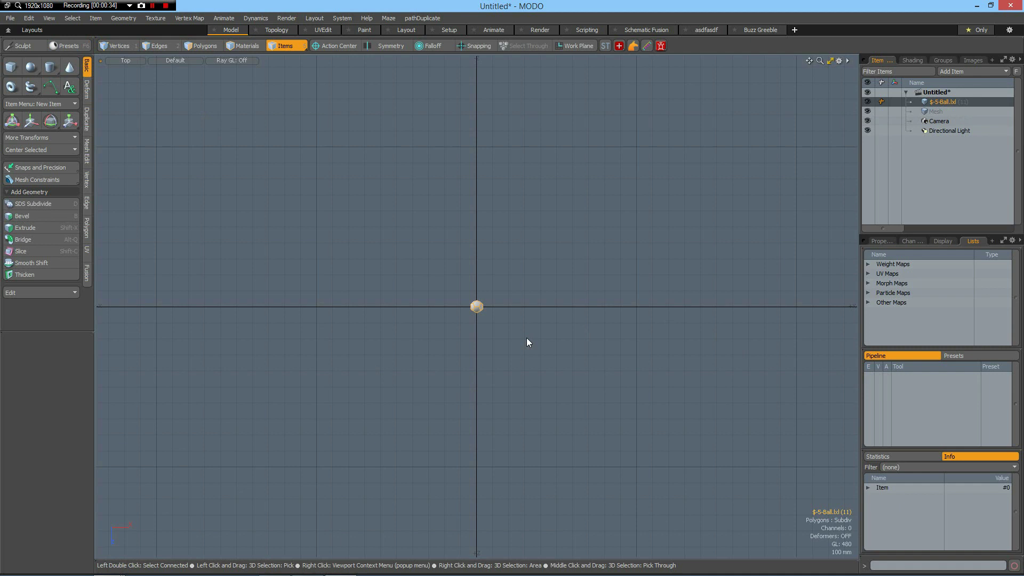
{"action": "key", "text": "a"}
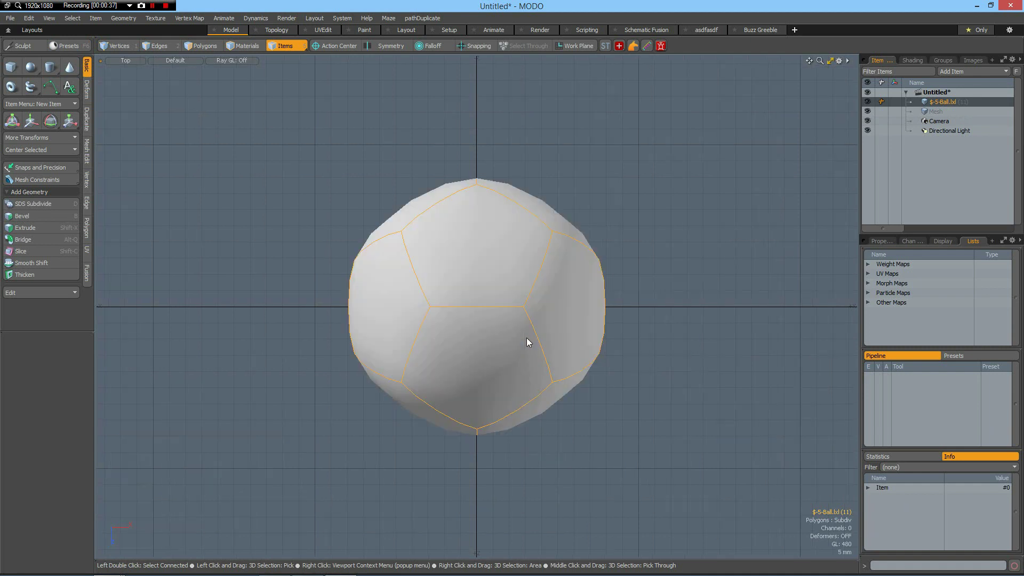
{"action": "key", "text": "3"}
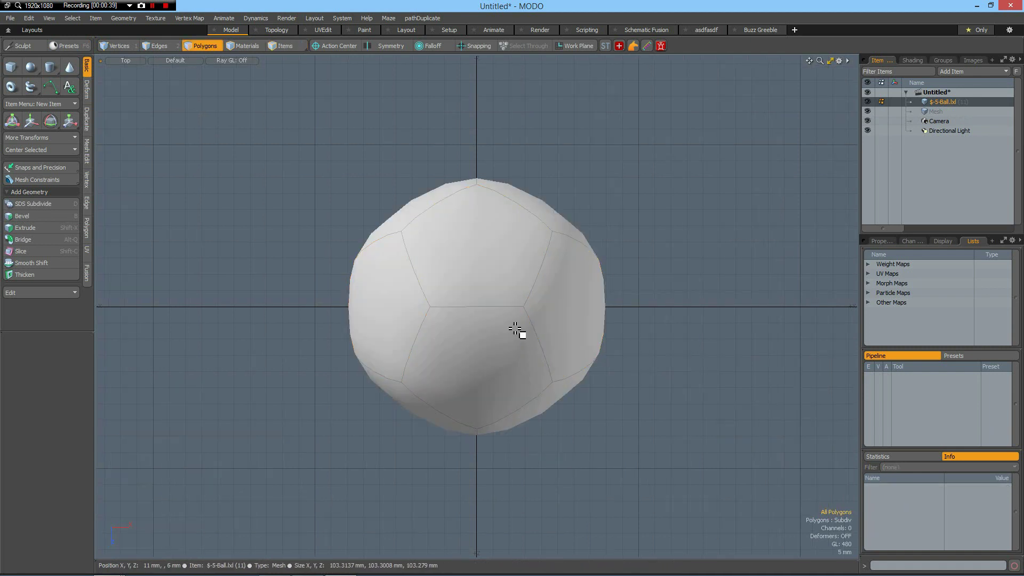
{"action": "key", "text": "Tab"}
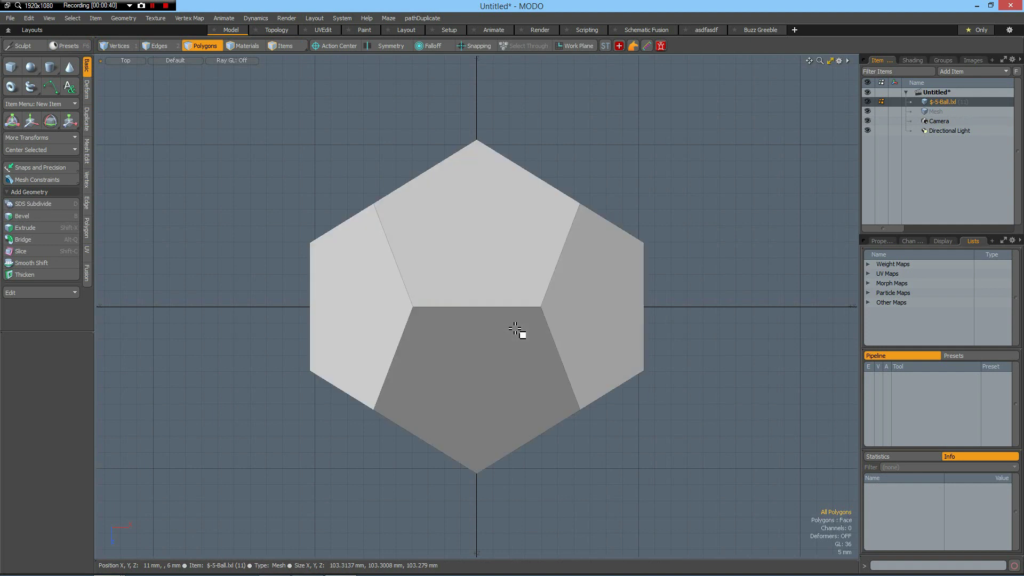
Align the work plane to the ball's upper pentagonal face.
{"action": "left_click", "coordinate": [476, 239]}
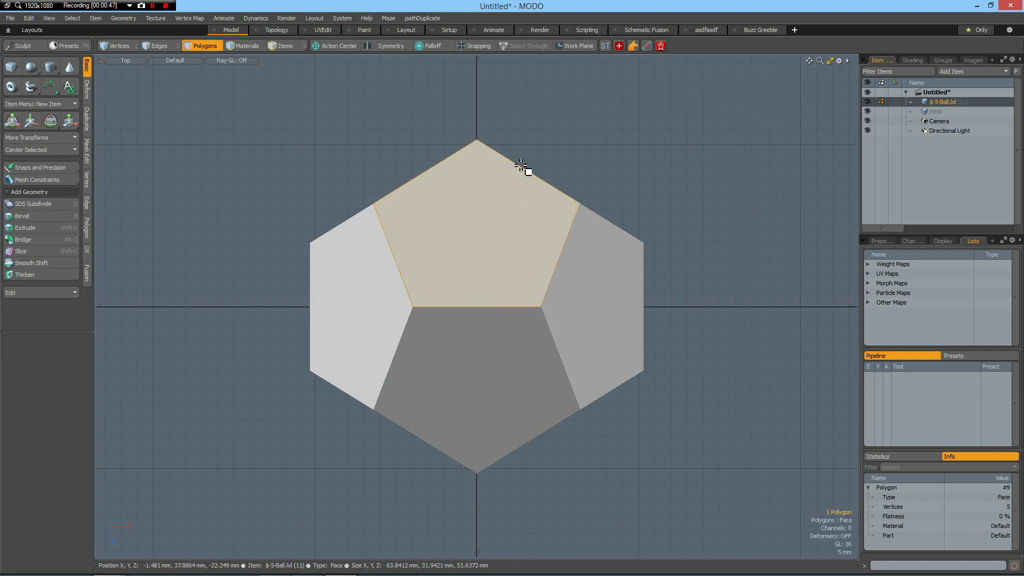
{"action": "left_click", "coordinate": [585, 45]}
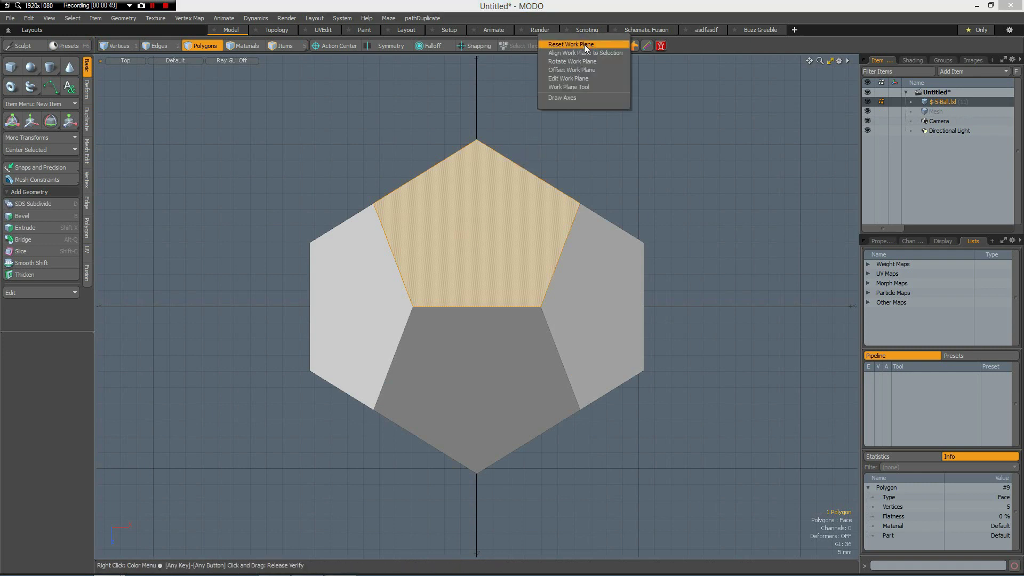
{"action": "left_click", "coordinate": [584, 53]}
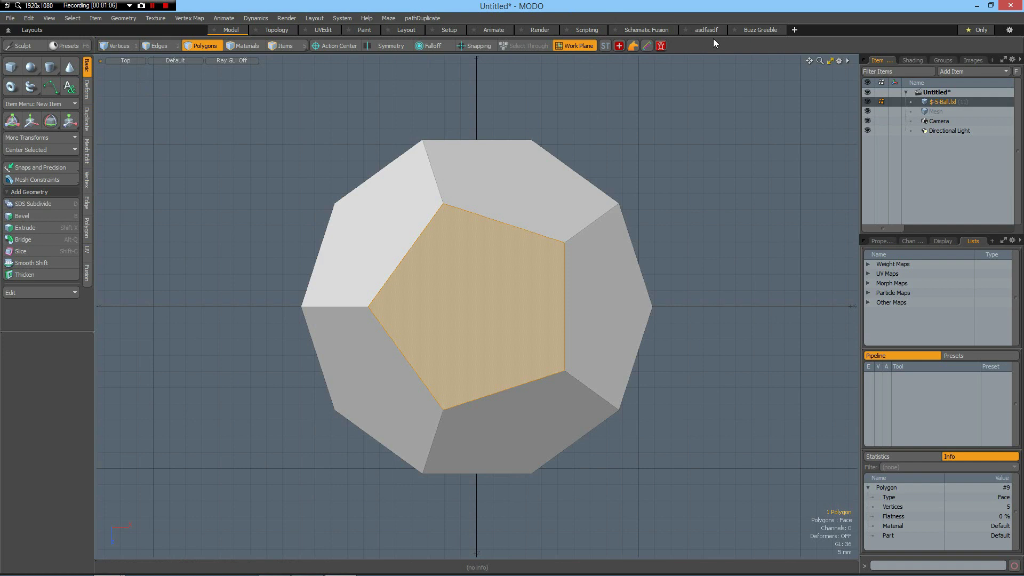
Rotate the whole ball -18° about the Y axis so the central pentagon points straight up.
{"action": "left_click", "coordinate": [711, 176]}
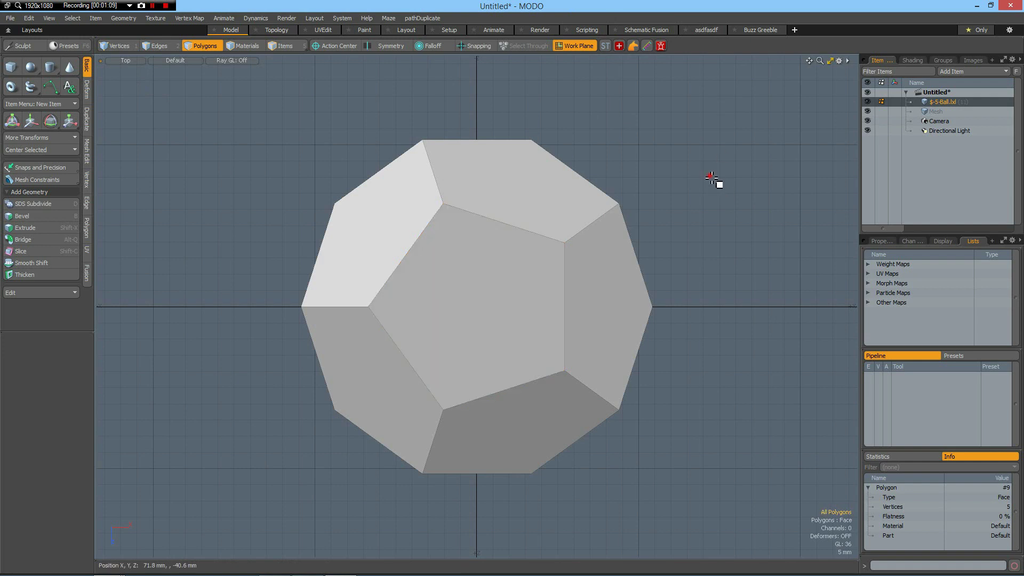
{"action": "key", "text": "e"}
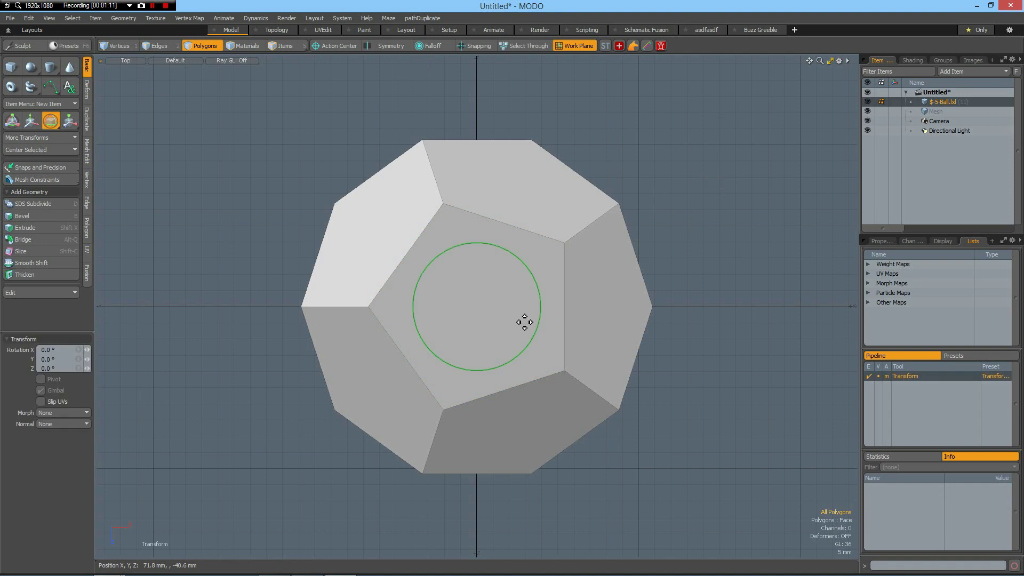
{"action": "left_click_drag", "start_coordinate": [535, 279], "coordinate": [748, 272]}
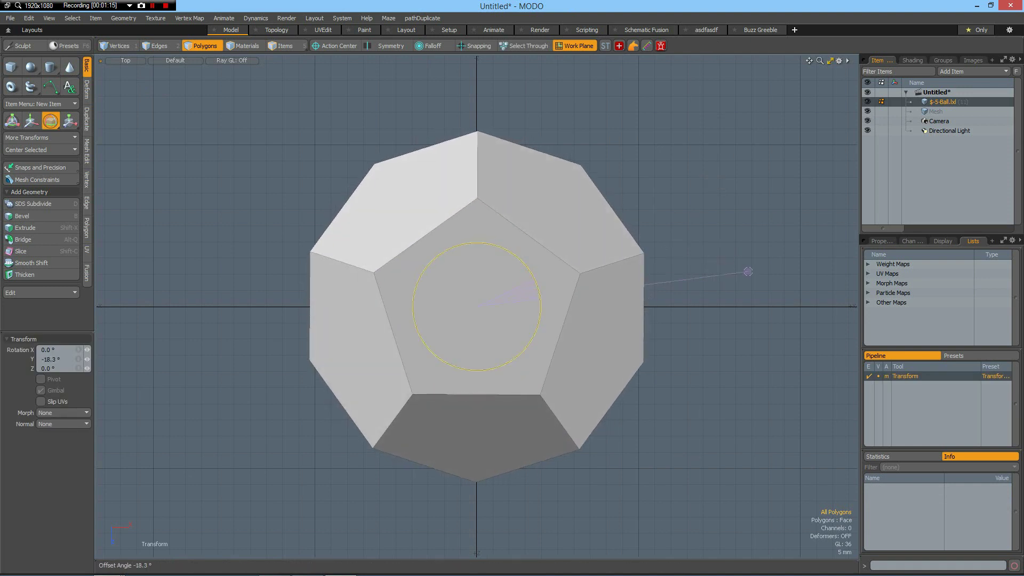
{"action": "left_click", "coordinate": [64, 361]}
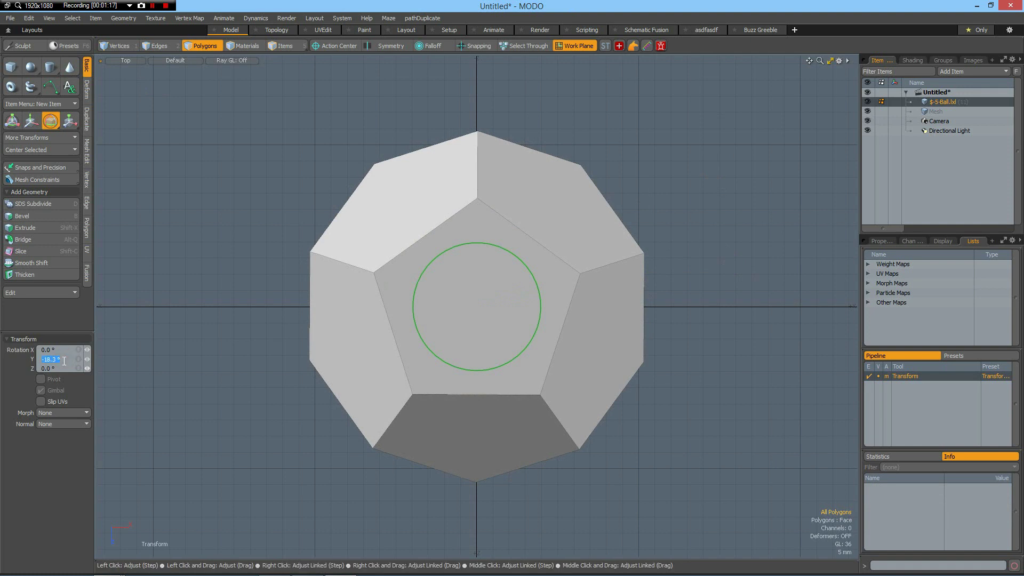
{"action": "type", "text": "-18"}
{"action": "key", "text": "Return"}
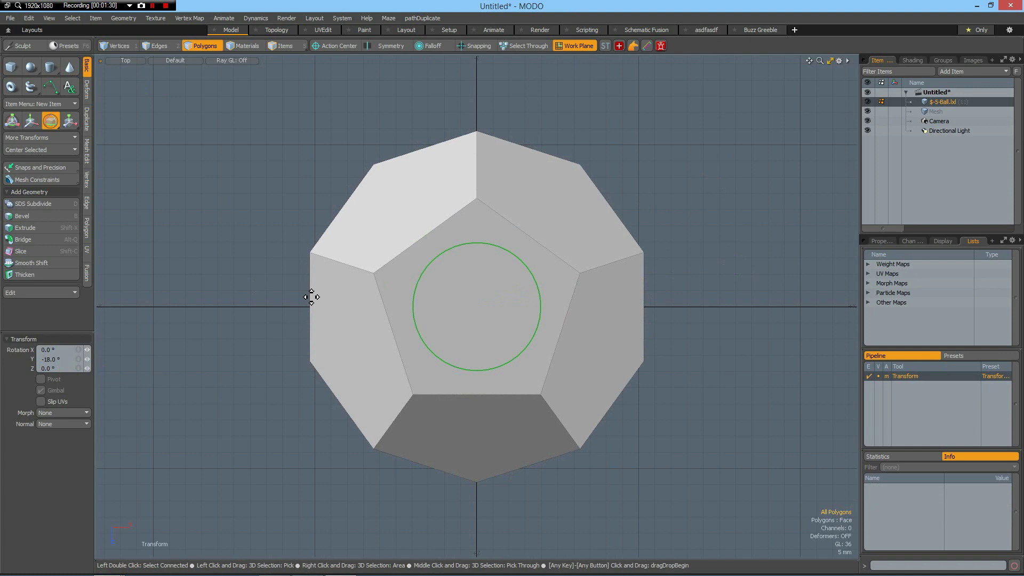
Delete all polygons except the central pentagon and the one directly below it.
{"action": "left_click", "coordinate": [483, 421]}
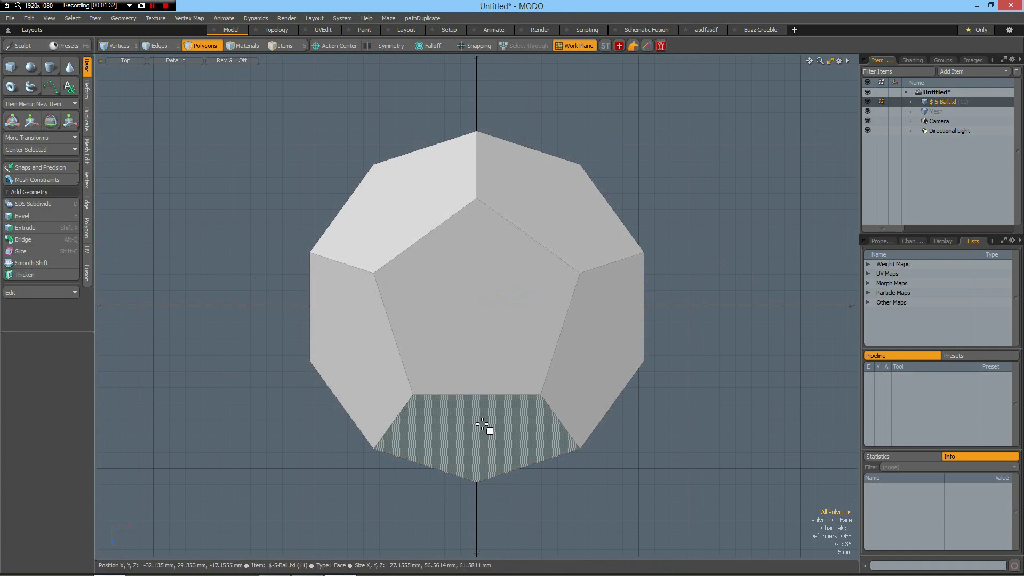
{"action": "left_click", "coordinate": [484, 380]}
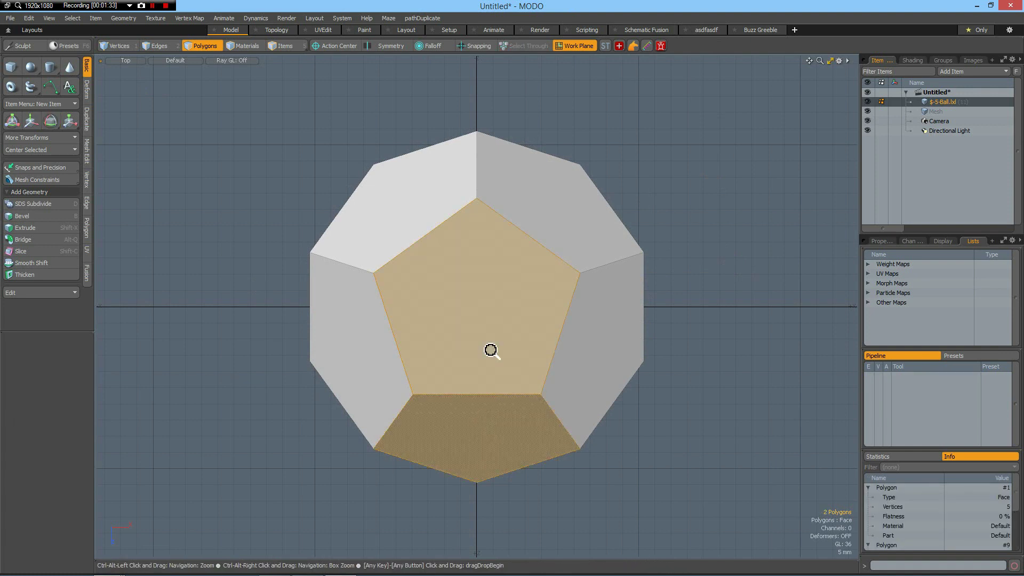
{"action": "key", "text": "bracketleft"}
{"action": "key", "text": "h"}
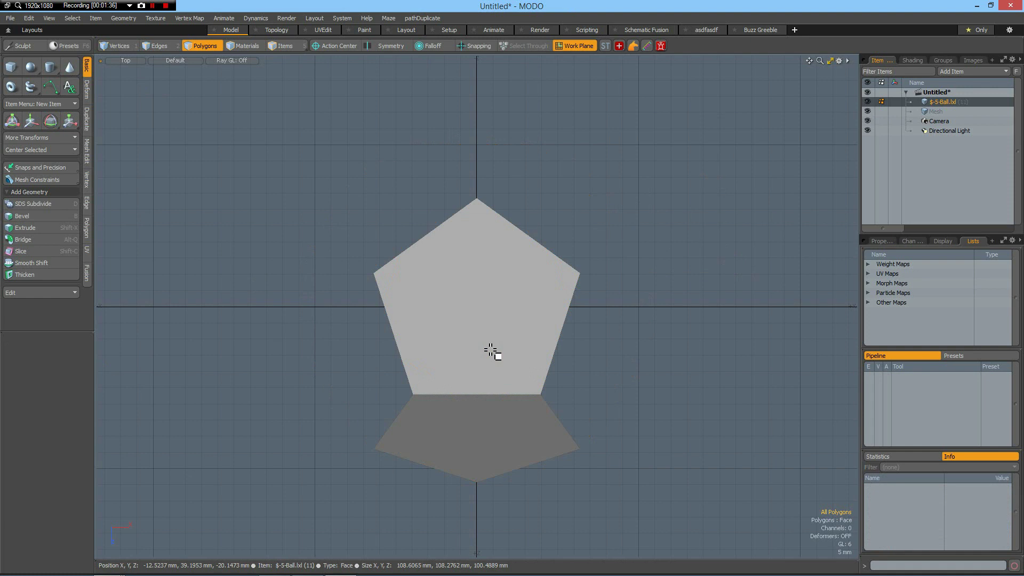
Detach the central pentagon from its neighbour by cutting and pasting it within the same mesh.
{"action": "left_click", "coordinate": [492, 314]}
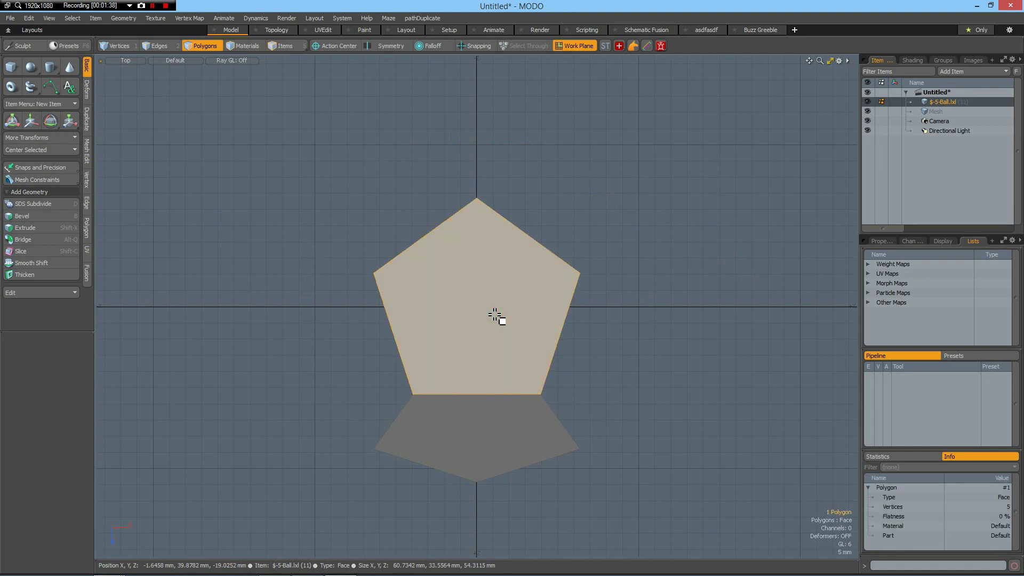
{"action": "key", "text": "ctrl+x"}
{"action": "key", "text": "ctrl+v"}
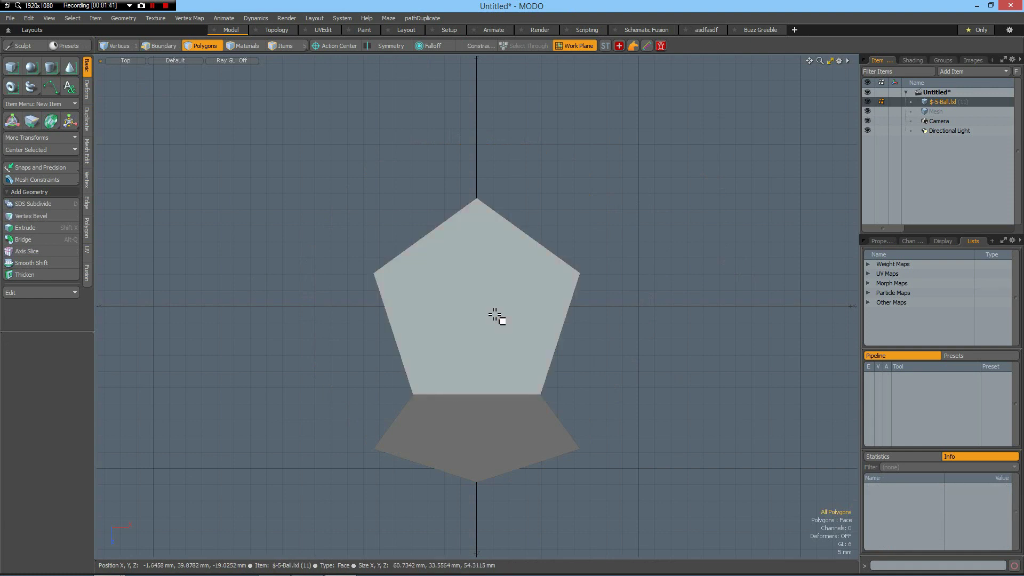
Inset the central pentagon by about 2.16 mm with Polygon Bevel and delete the inner polygon to leave a frame.
{"action": "left_click", "coordinate": [495, 315]}
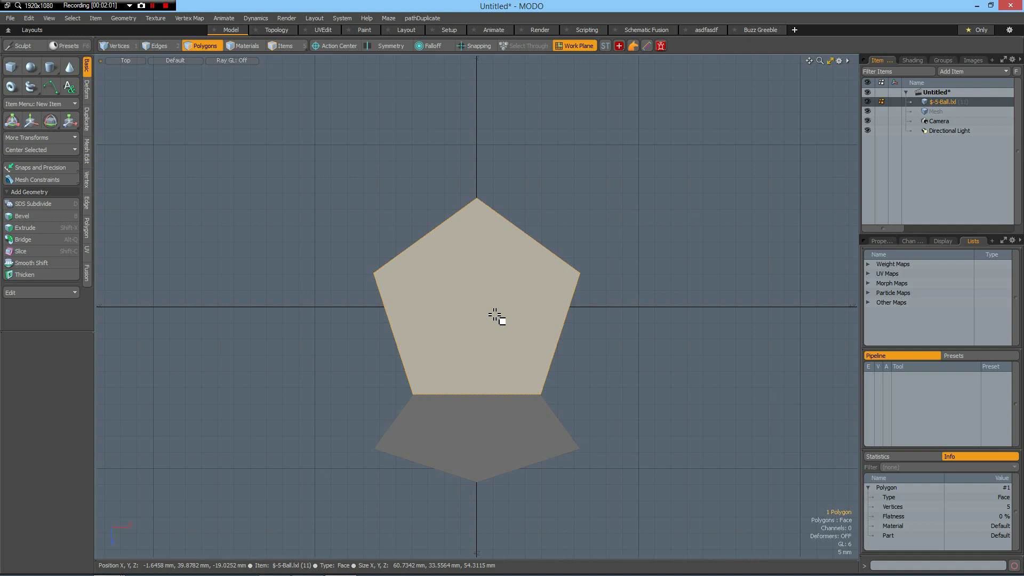
{"action": "key", "text": "b"}
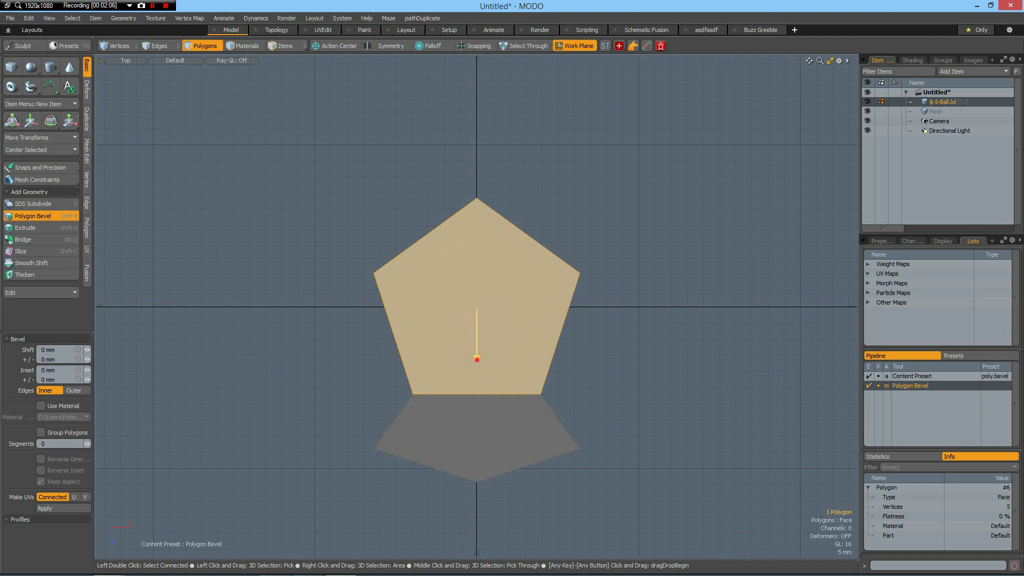
{"action": "left_click_drag", "start_coordinate": [477, 358], "coordinate": [477, 323]}
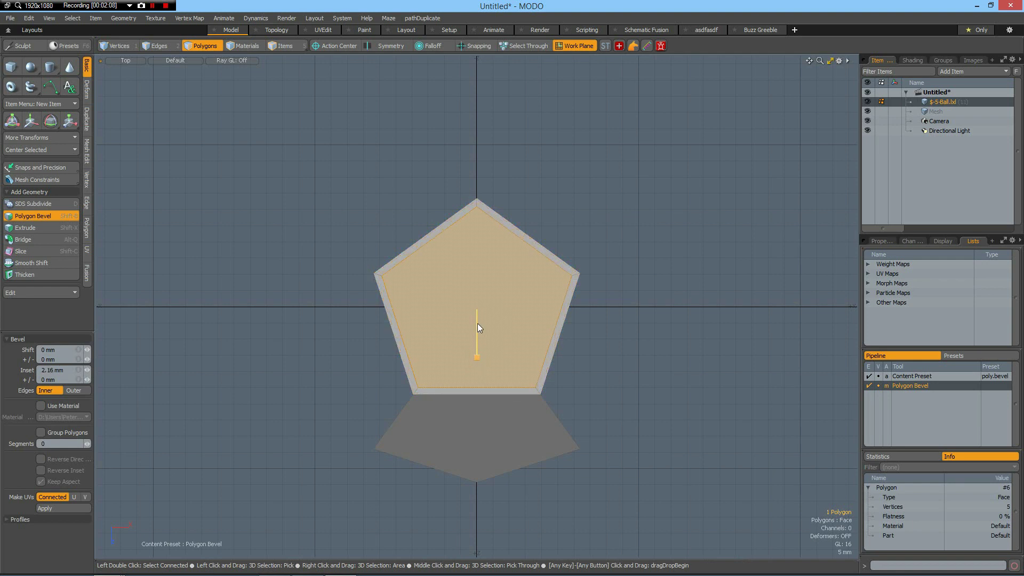
{"action": "key", "text": "Delete"}
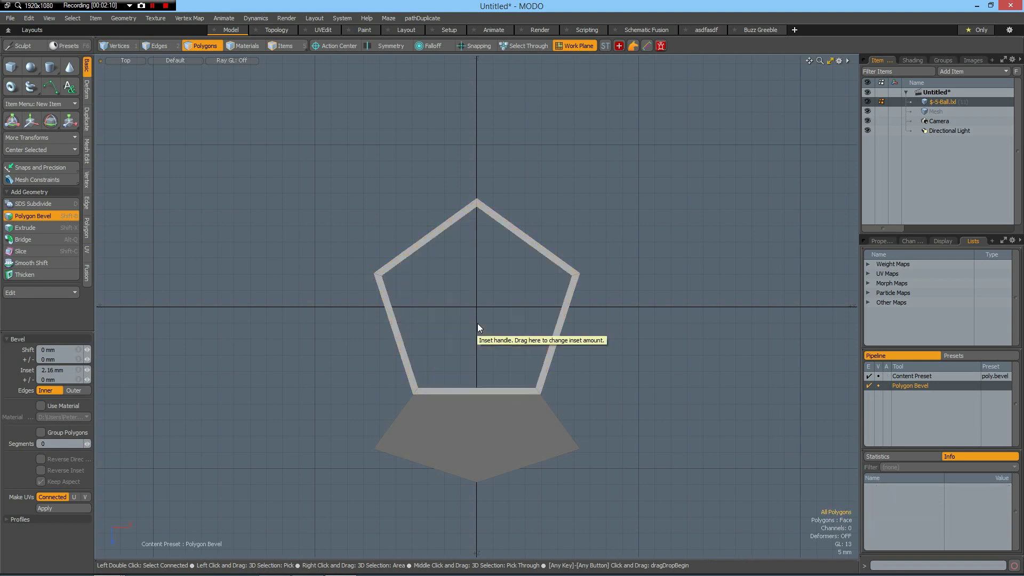
Loop Slice all five sides of the pentagon frame using Uniform mode with a count of 3.
{"action": "key", "text": "2"}
{"action": "mouse_move", "coordinate": [416, 202]}
{"action": "left_mouse_down"}
{"action": "mouse_move", "coordinate": [454, 240]}
{"action": "mouse_move", "coordinate": [617, 232]}
{"action": "mouse_move", "coordinate": [491, 331]}
{"action": "left_mouse_up"}
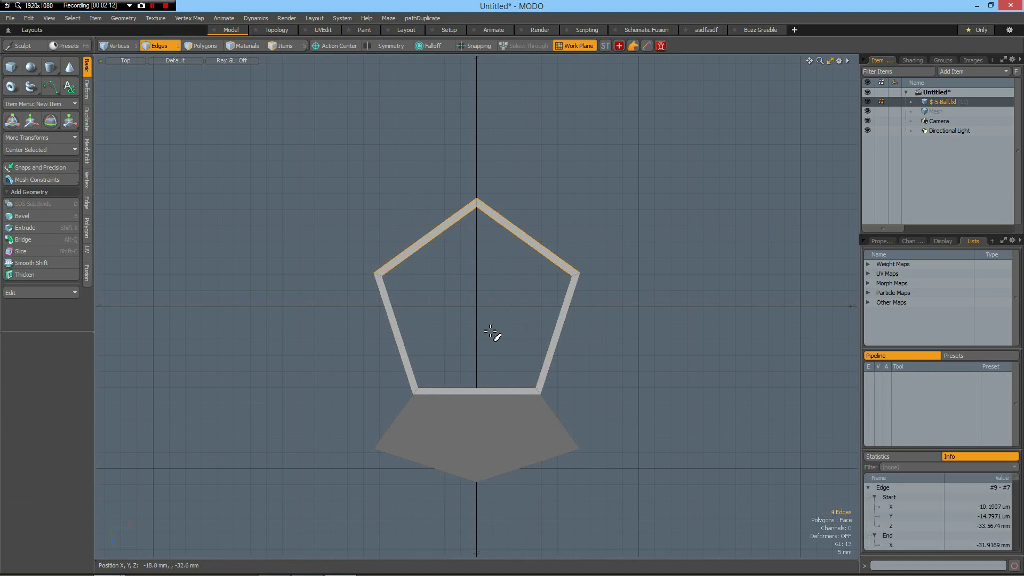
{"action": "left_click", "coordinate": [490, 332]}
{"action": "left_click", "coordinate": [373, 338]}
{"action": "left_click", "coordinate": [475, 387]}
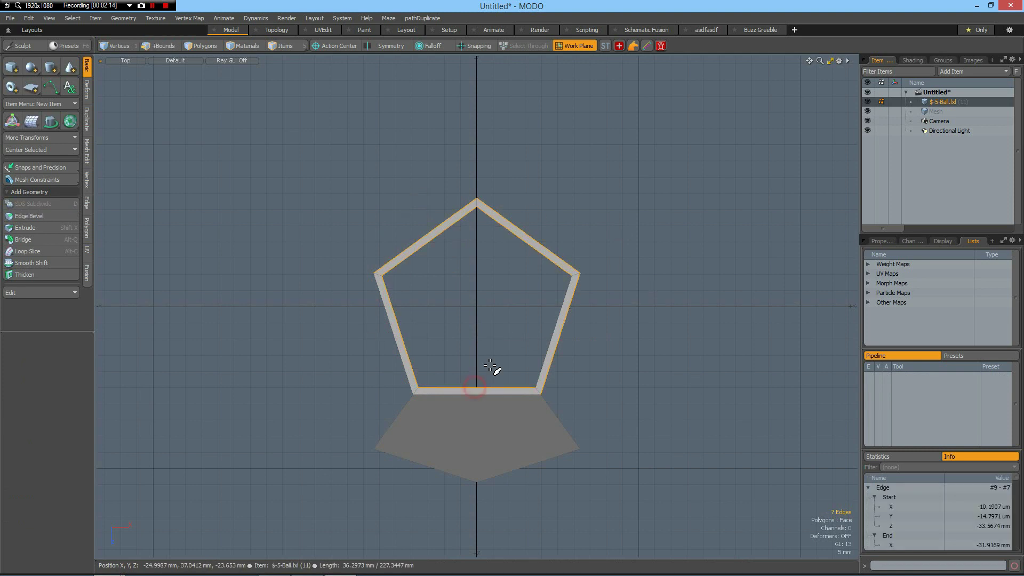
{"action": "key", "text": "alt+c"}
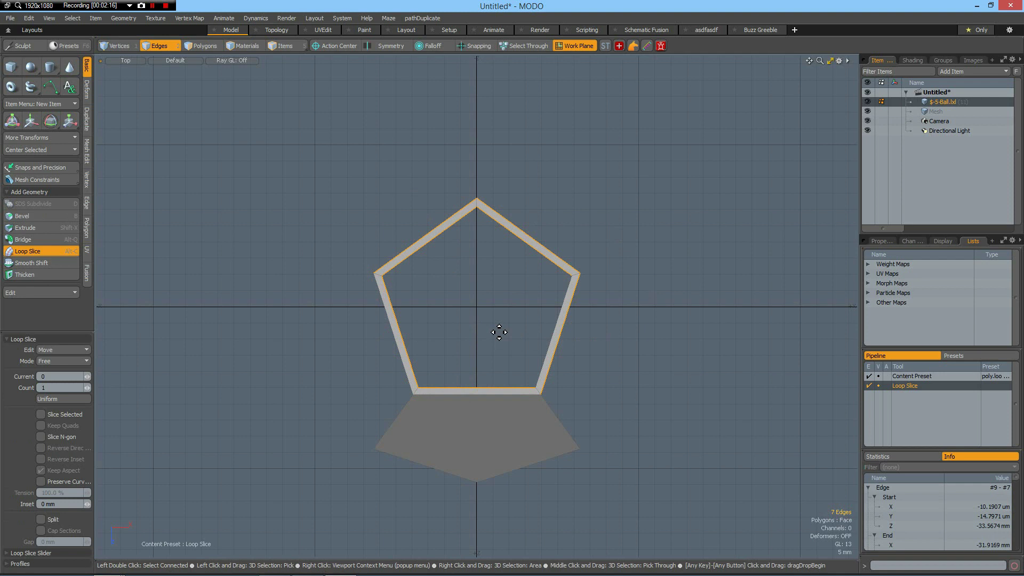
{"action": "left_click", "coordinate": [57, 387]}
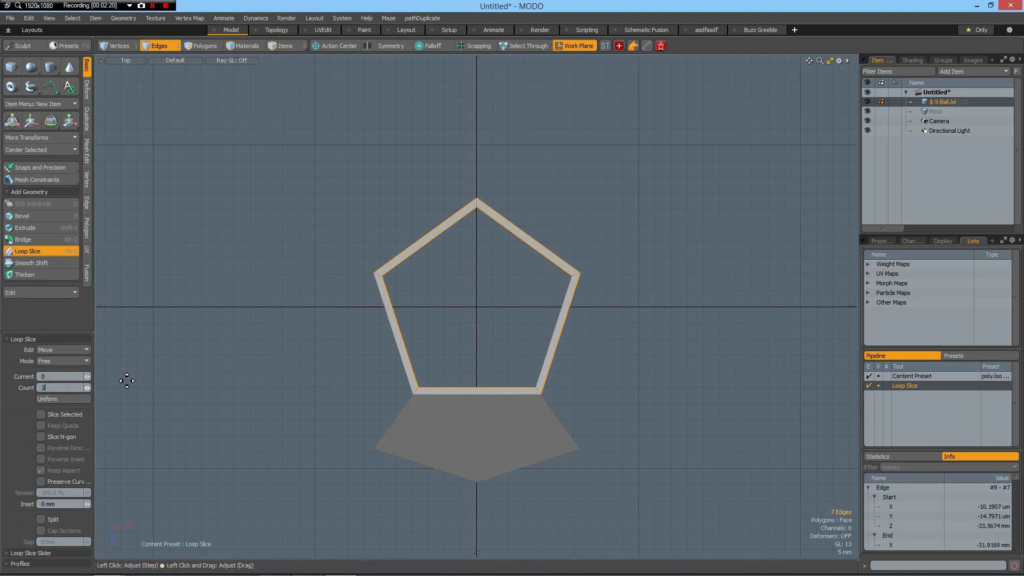
{"action": "left_click", "coordinate": [72, 361]}
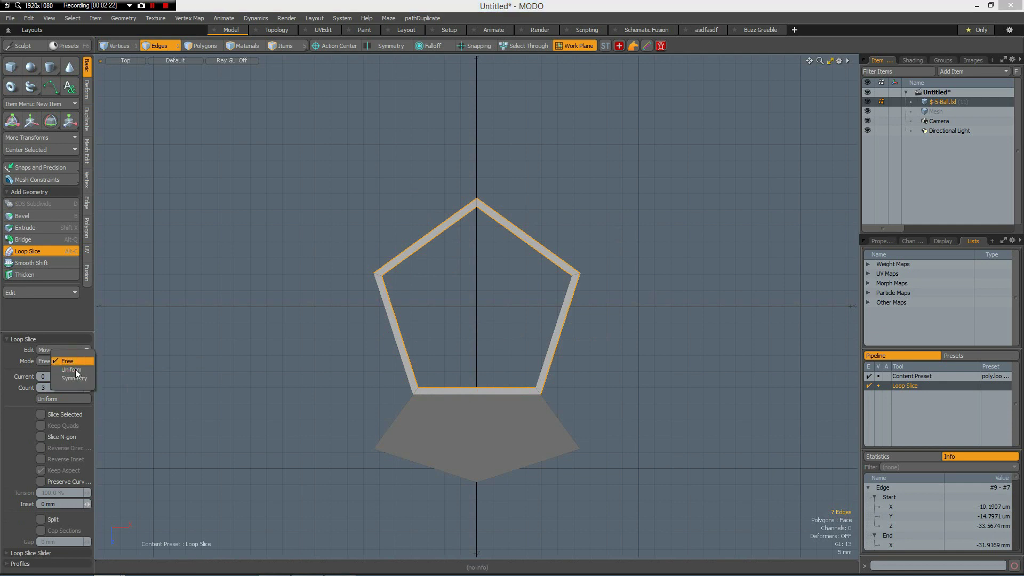
{"action": "left_click", "coordinate": [81, 370]}
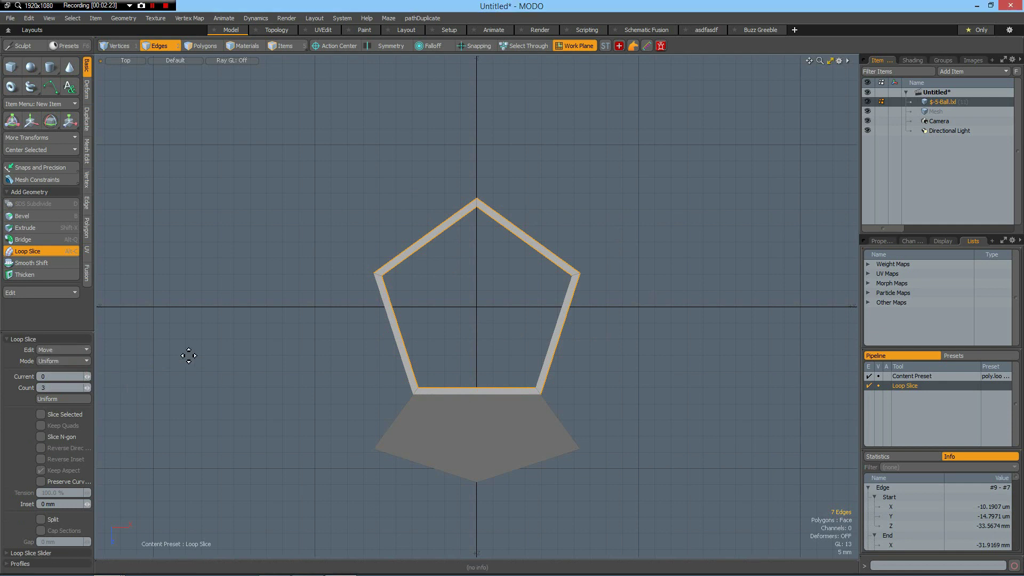
{"action": "left_click", "coordinate": [475, 301]}
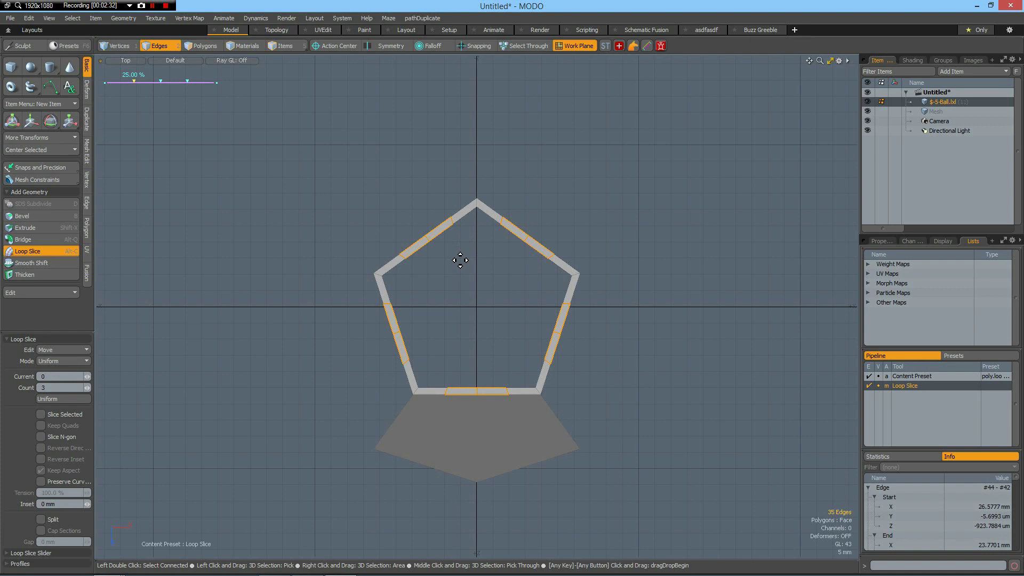
{"action": "key", "text": "space"}
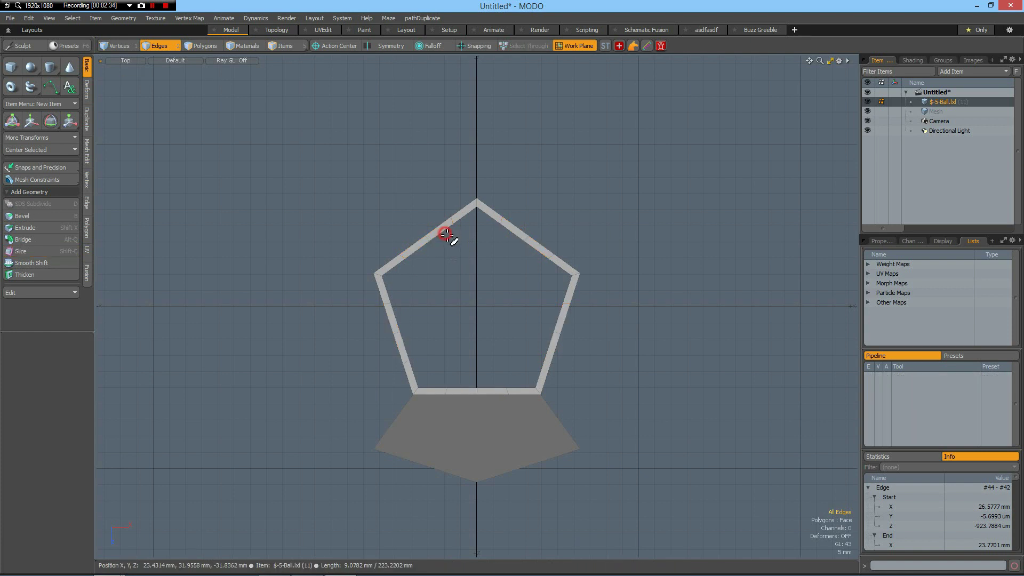
Select the frame's inner edge loop and fill it with a new polygon.
{"action": "left_click", "coordinate": [448, 232]}
{"action": "left_click", "coordinate": [448, 229]}
{"action": "key", "text": "l"}
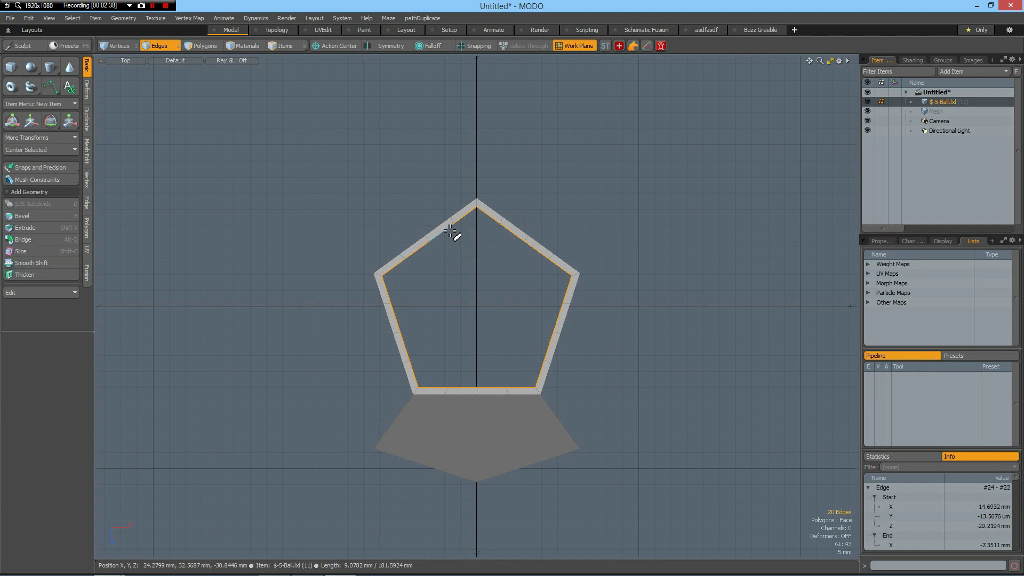
{"action": "key", "text": "p"}
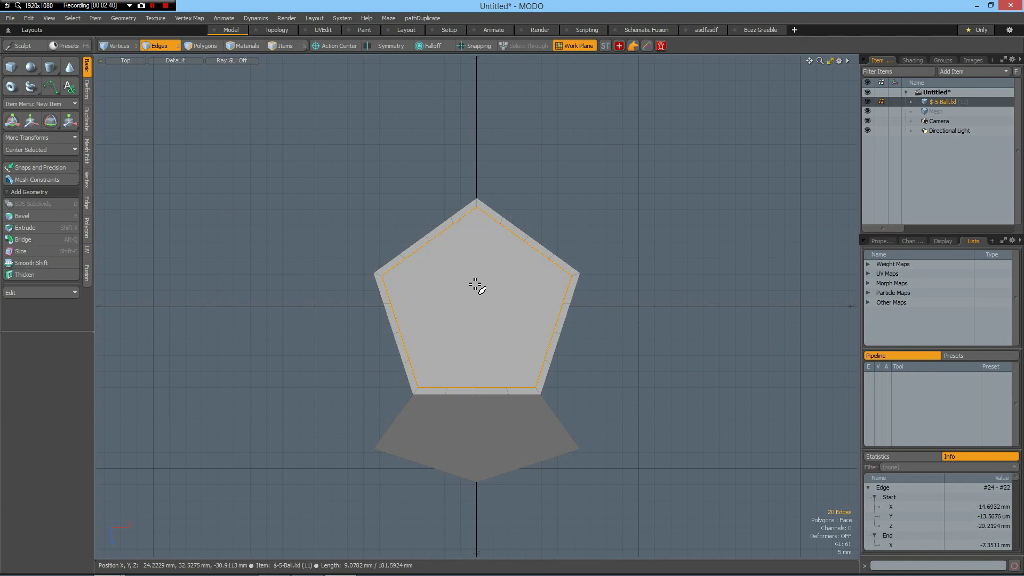
Split the inner filled polygon into triangles meeting at its centre with Spikey, keeping a spike strength of 0.0.
{"action": "key", "text": "3"}
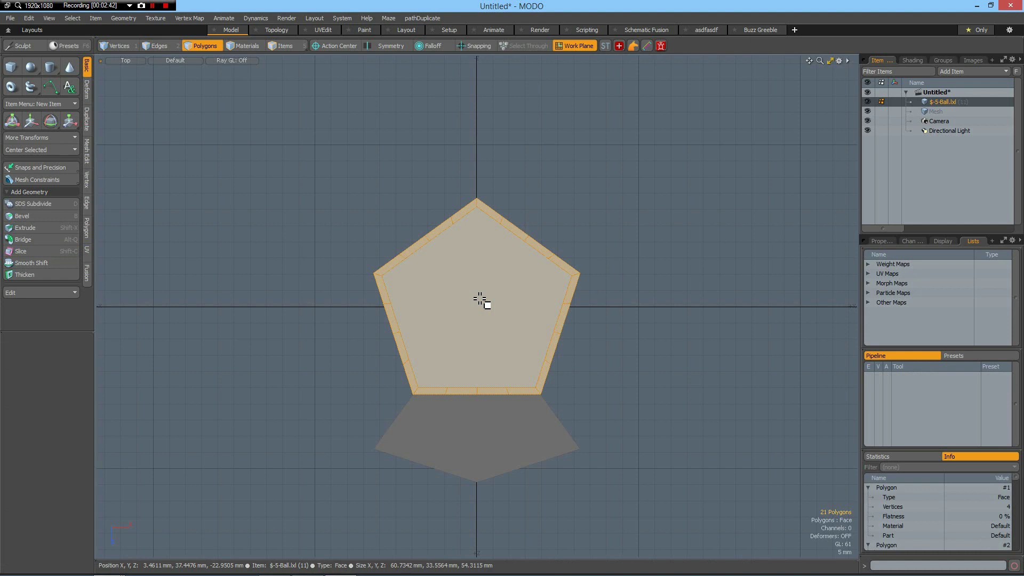
{"action": "left_click", "coordinate": [478, 298]}
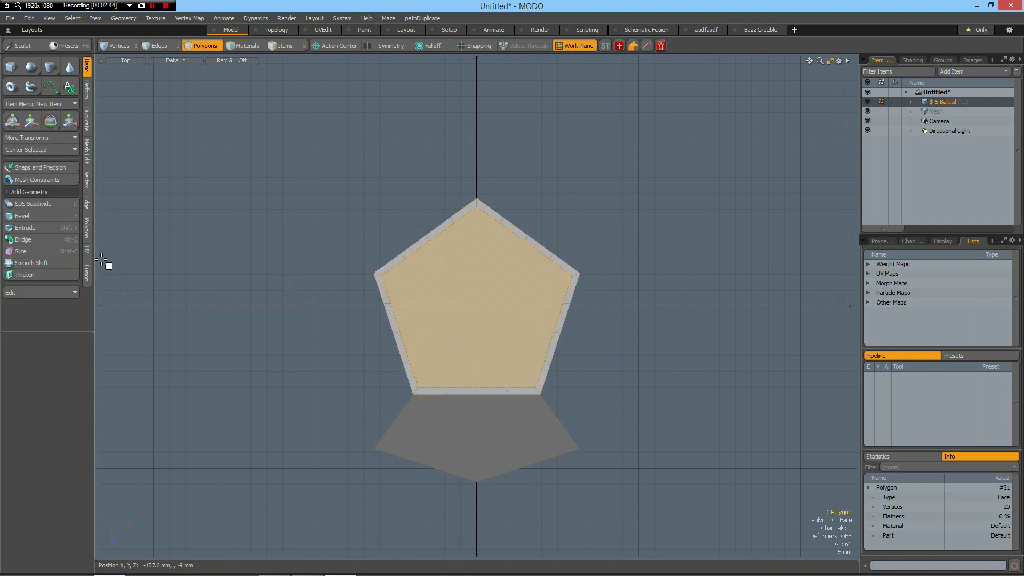
{"action": "left_click", "coordinate": [86, 227]}
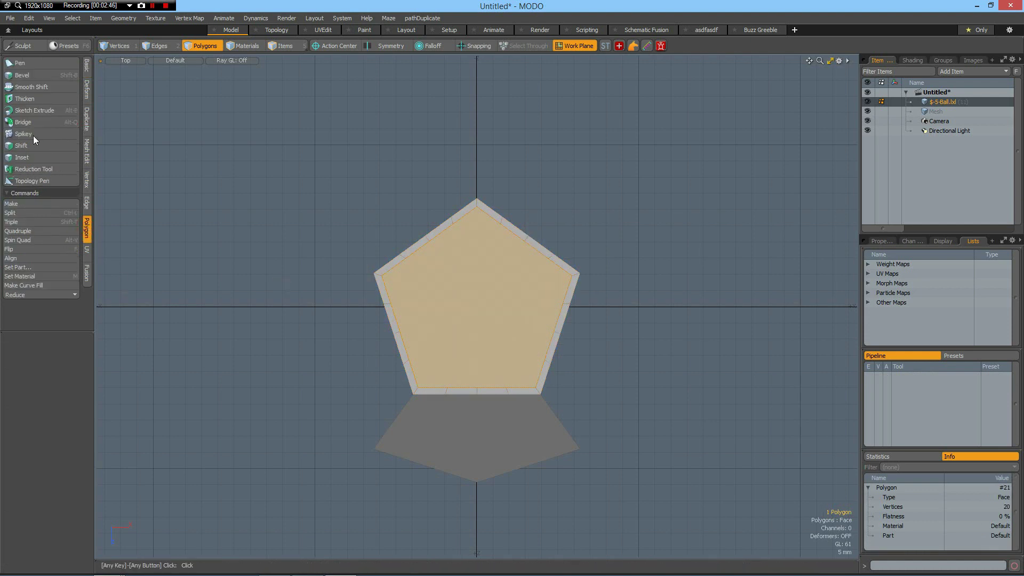
{"action": "left_click", "coordinate": [29, 133]}
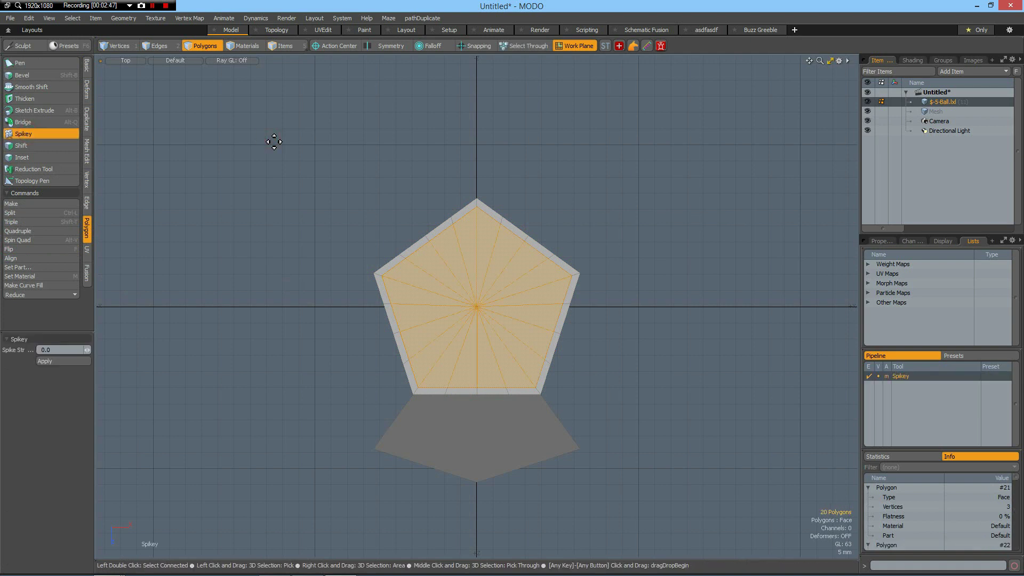
Select the vertex at the centre of the radial triangles and apply Vertex Bevel with an inset of about 1.2 mm and round level 0.
{"action": "key", "text": "space"}
{"action": "left_click", "coordinate": [267, 241]}
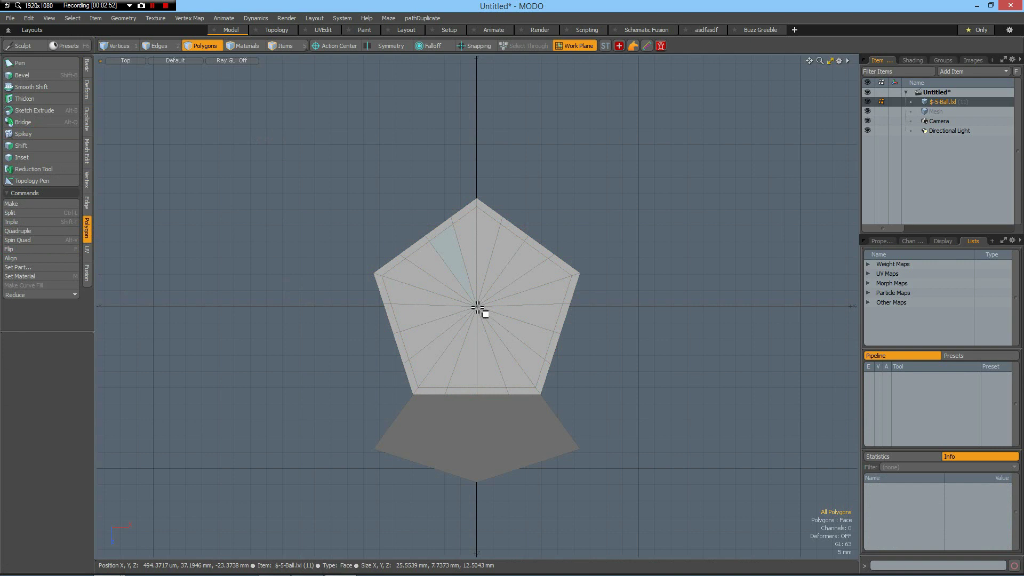
{"action": "key", "text": "1"}
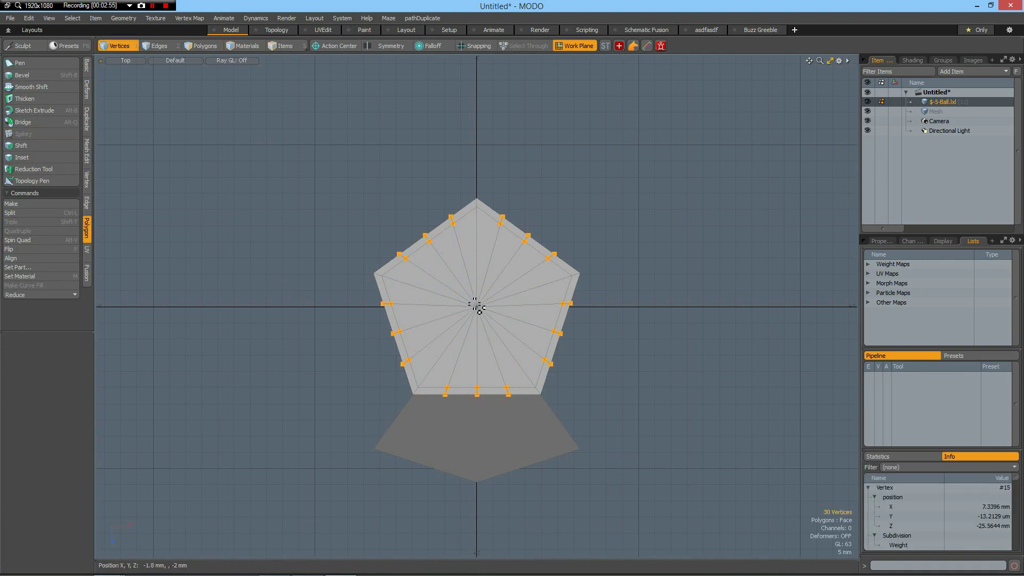
{"action": "left_click", "coordinate": [490, 323]}
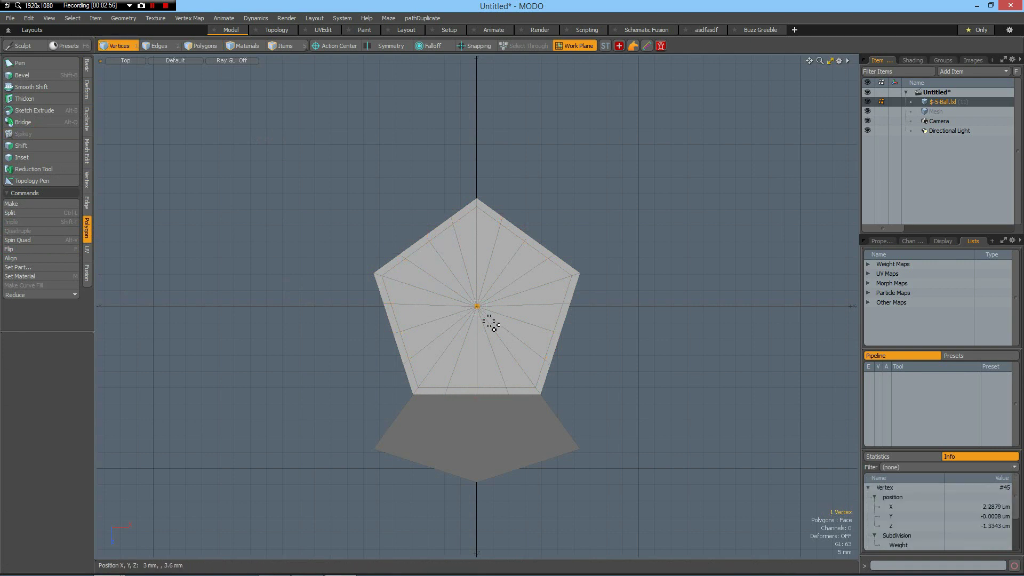
{"action": "key", "text": "shift+b"}
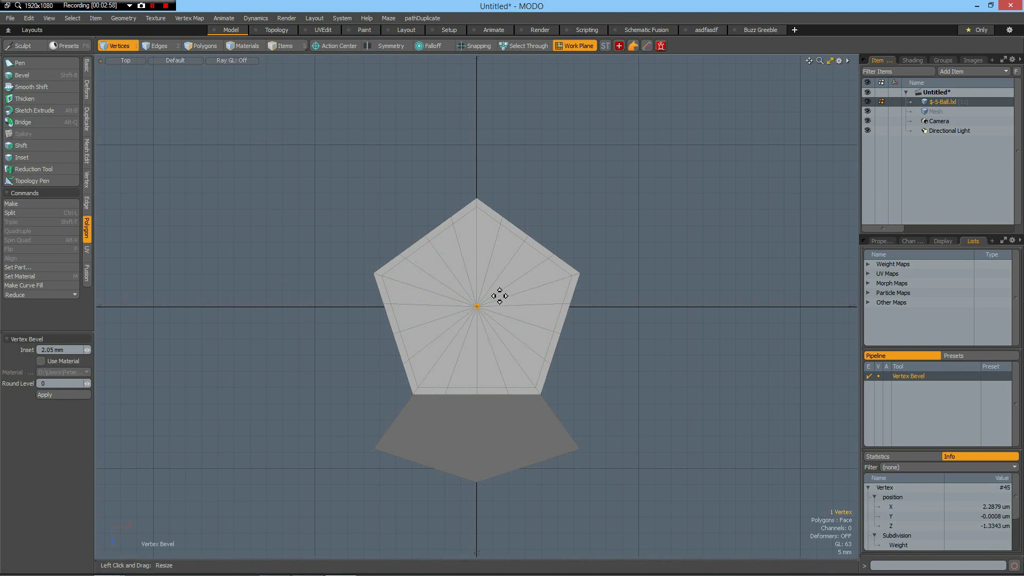
{"action": "scroll", "coordinate": [481, 312], "scroll_direction": "up", "scroll_amount": 3}
{"action": "left_click", "coordinate": [484, 318]}
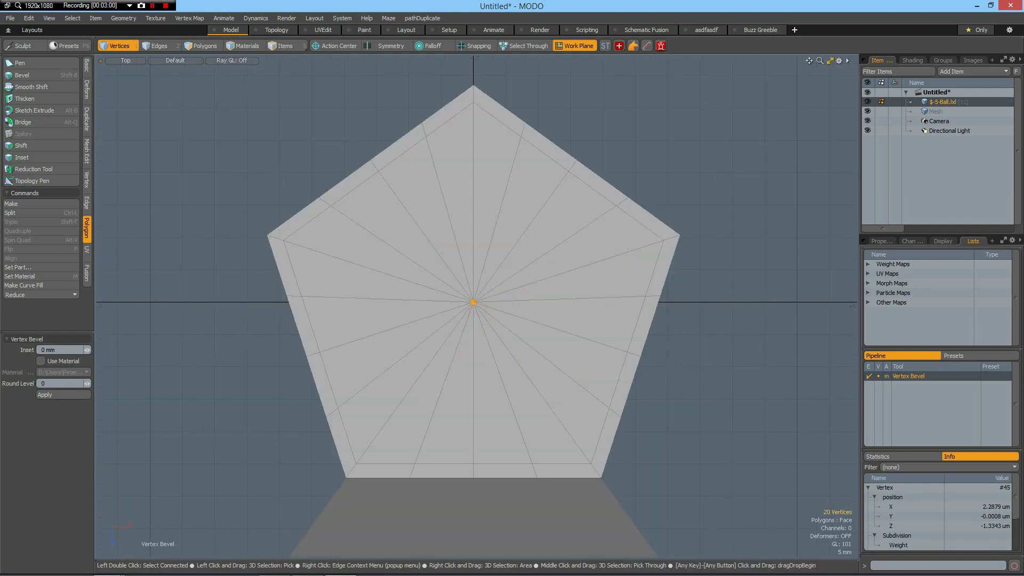
{"action": "left_click_drag", "start_coordinate": [478, 319], "coordinate": [488, 319]}
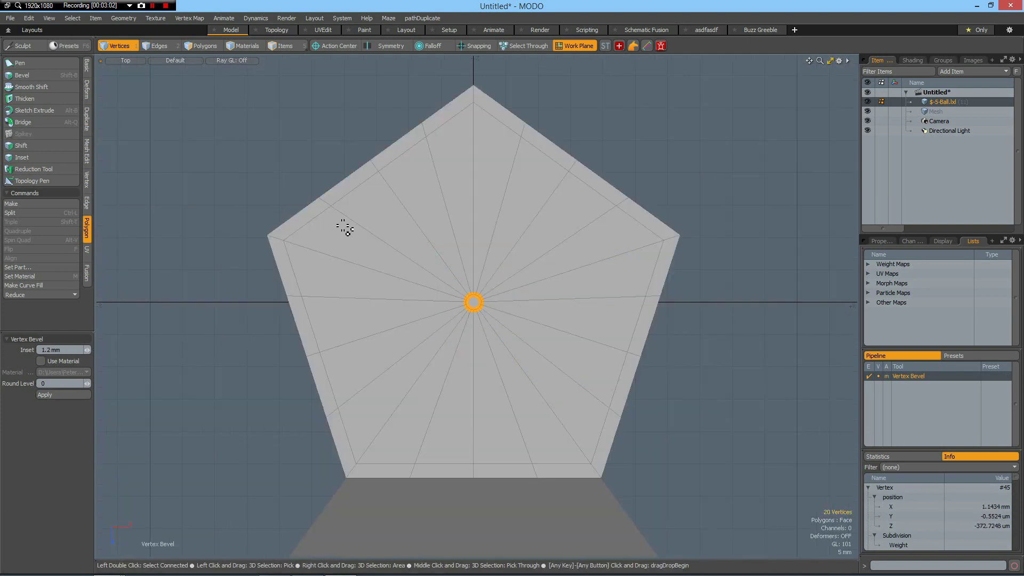
{"action": "key", "text": "space"}
Try to delete the inner pentagon edge loop together with the small edge ring around the centre.
{"action": "key", "text": "2"}
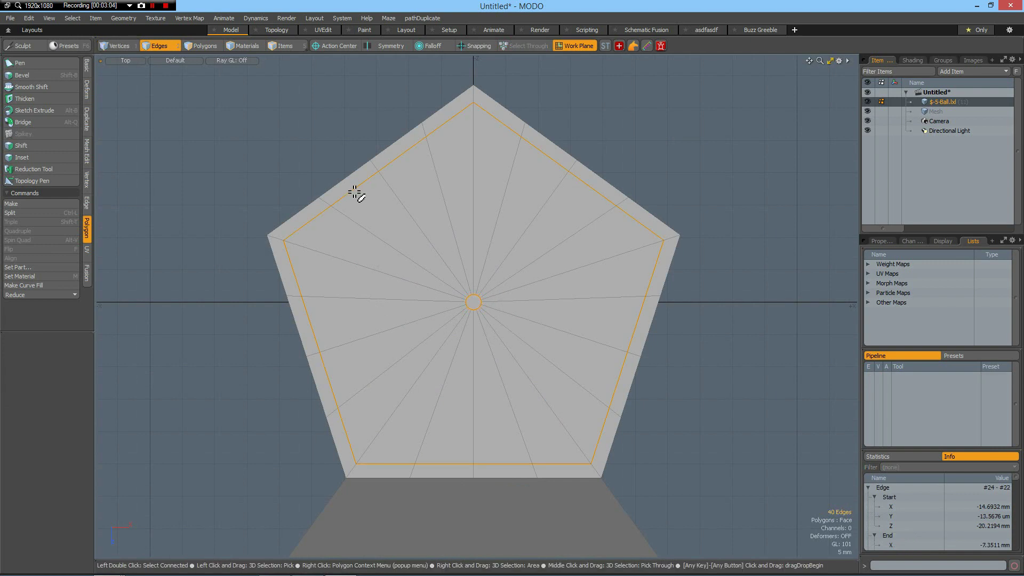
{"action": "key", "text": "Delete"}
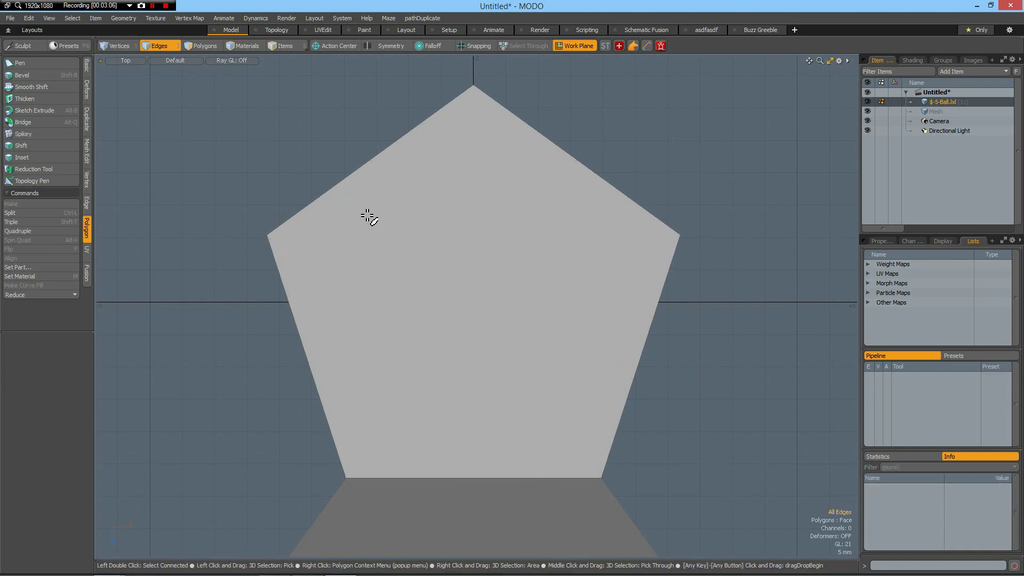
{"action": "key", "text": "5"}
{"action": "key", "text": "ctrl+z"}
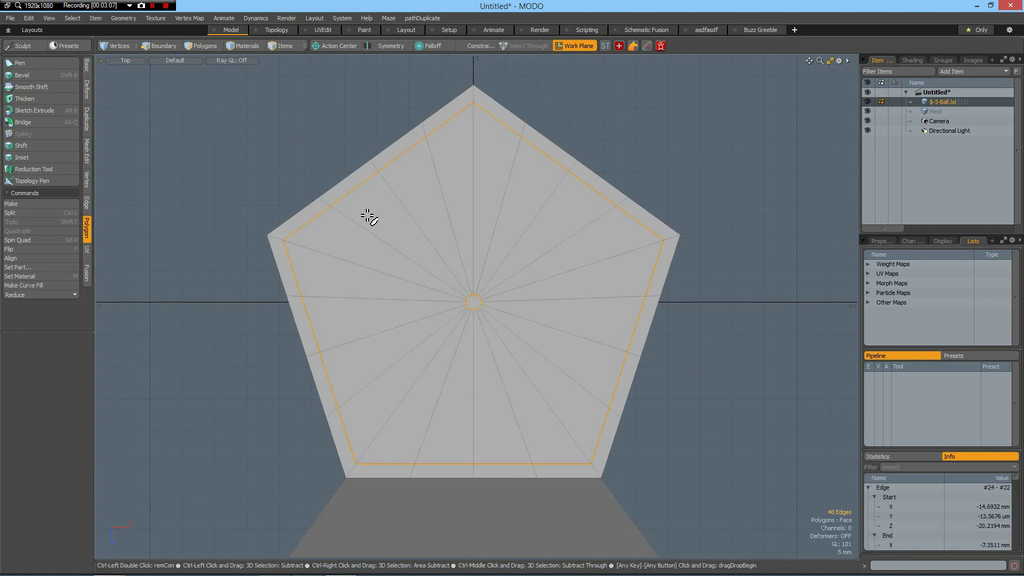
Select only the inner pentagon edge loop near the outer border and delete it.
{"action": "key", "text": "Escape"}
{"action": "double_click", "coordinate": [404, 156]}
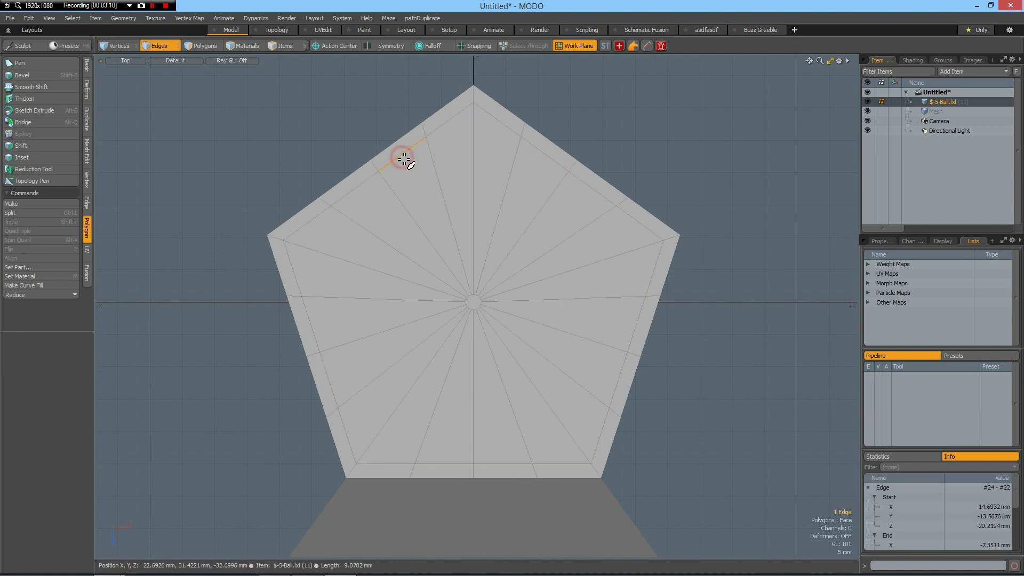
{"action": "key", "text": "Delete"}
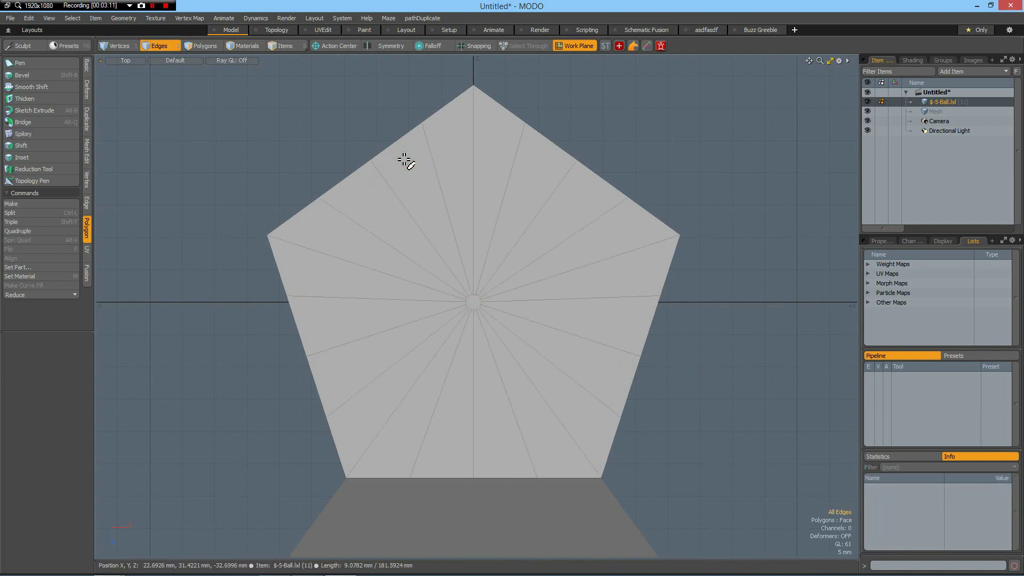
Loop Slice across the radial spoke edges using Uniform mode with a count of 3.
{"action": "left_click", "coordinate": [410, 204]}
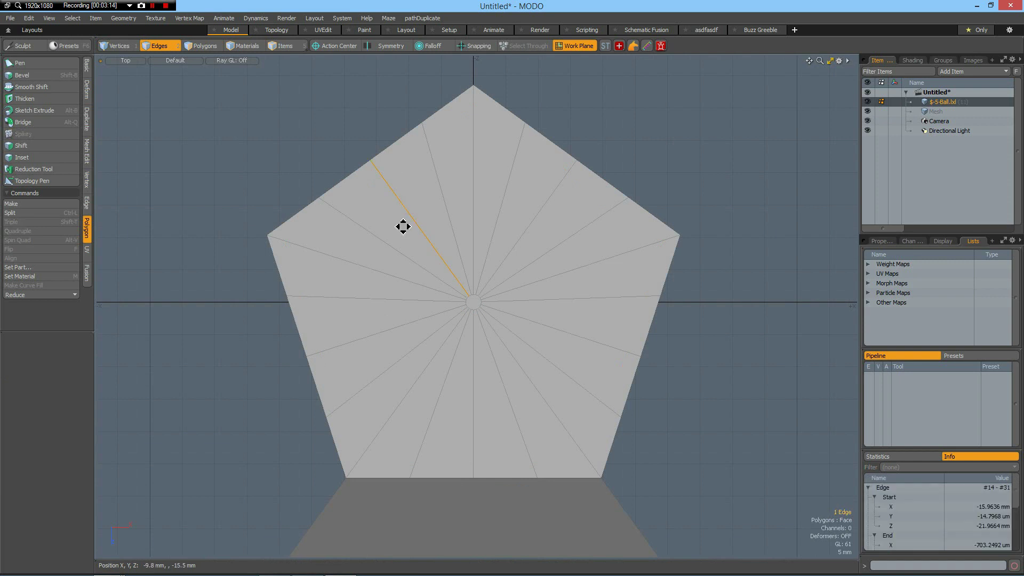
{"action": "key", "text": "alt+c"}
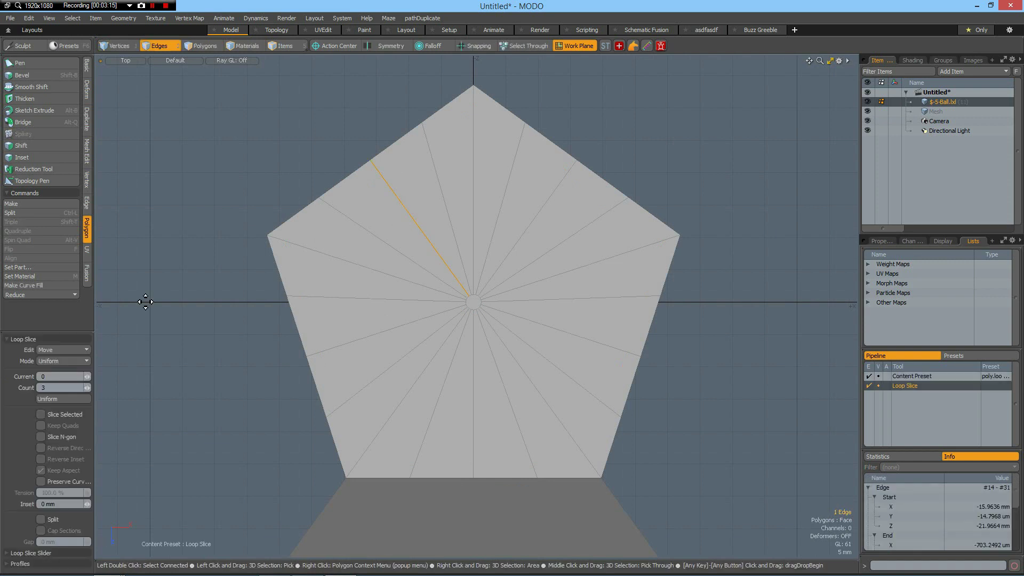
{"action": "left_click", "coordinate": [156, 208]}
{"action": "key", "text": "space"}
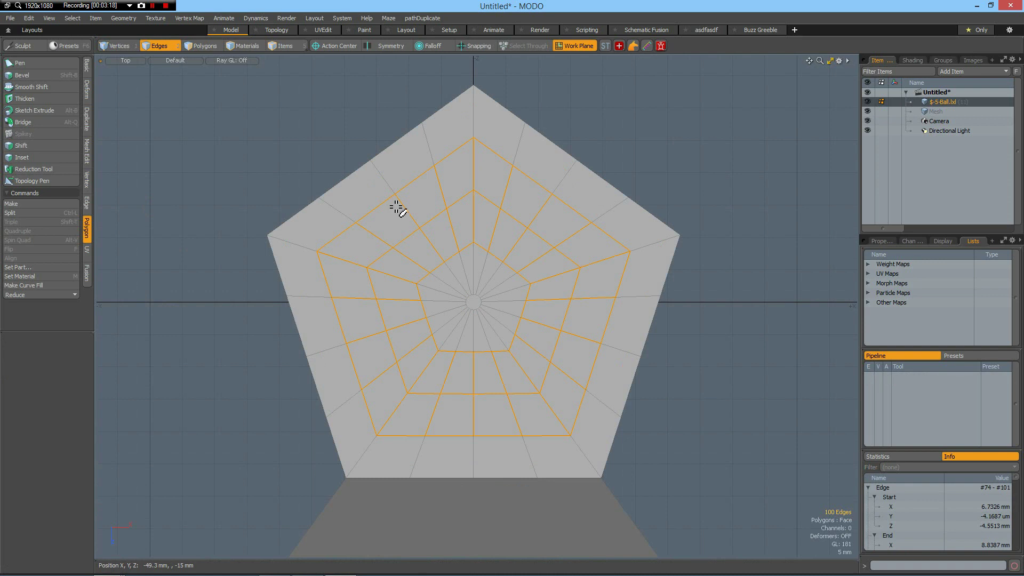
Select the three new concentric edge loops plus the centre ring and round them with Perfect Circle.
{"action": "left_click", "coordinate": [379, 191]}
{"action": "left_click", "coordinate": [410, 239], "text": "shift"}
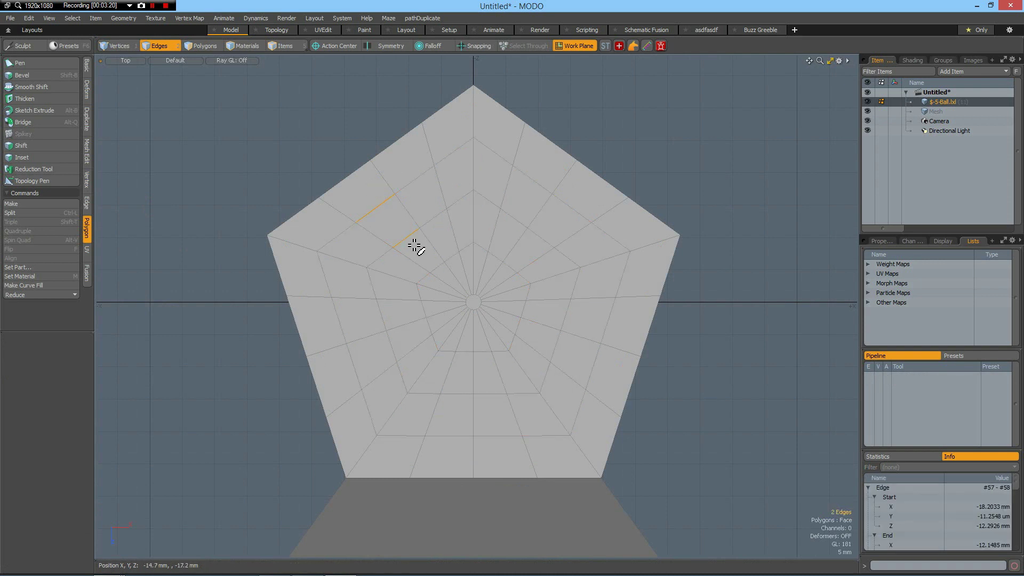
{"action": "key", "text": "Up"}
{"action": "key", "text": "l"}
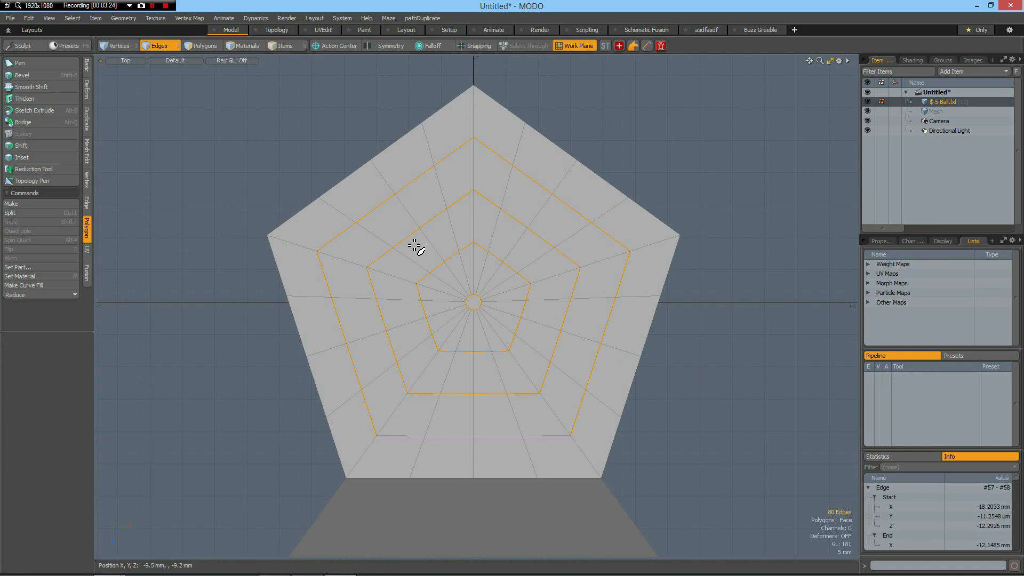
{"action": "key", "text": "alt+space"}
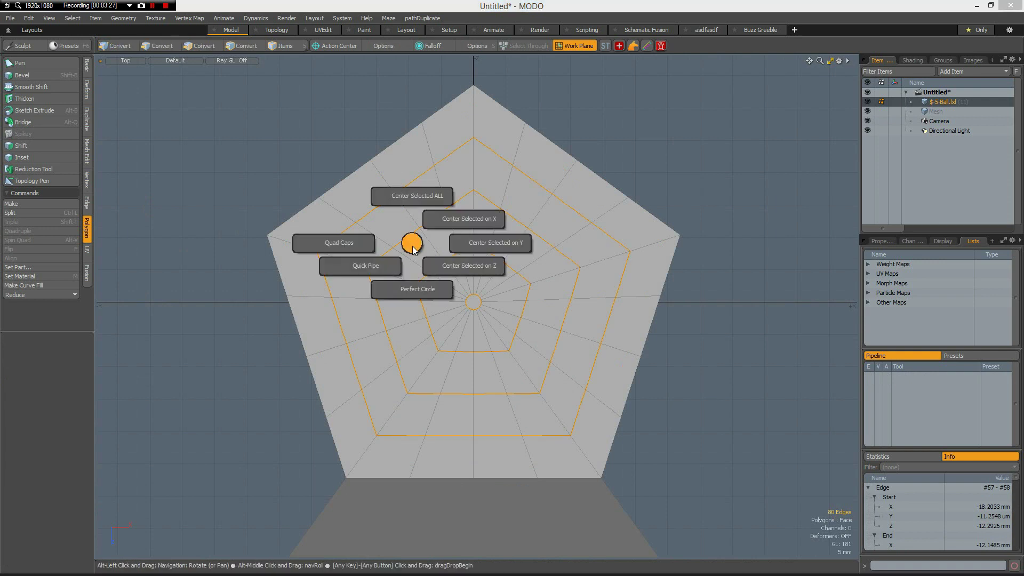
{"action": "left_click", "coordinate": [413, 292]}
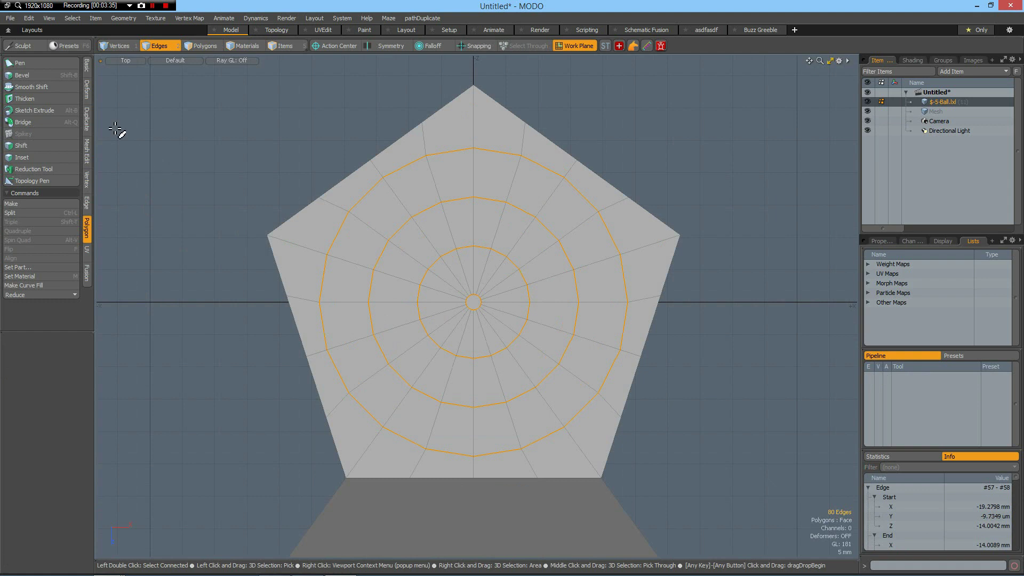
Select the polygons inside the largest circle and rotate them 10° on Y with the Action Center set to Origin.
{"action": "left_click", "coordinate": [86, 91]}
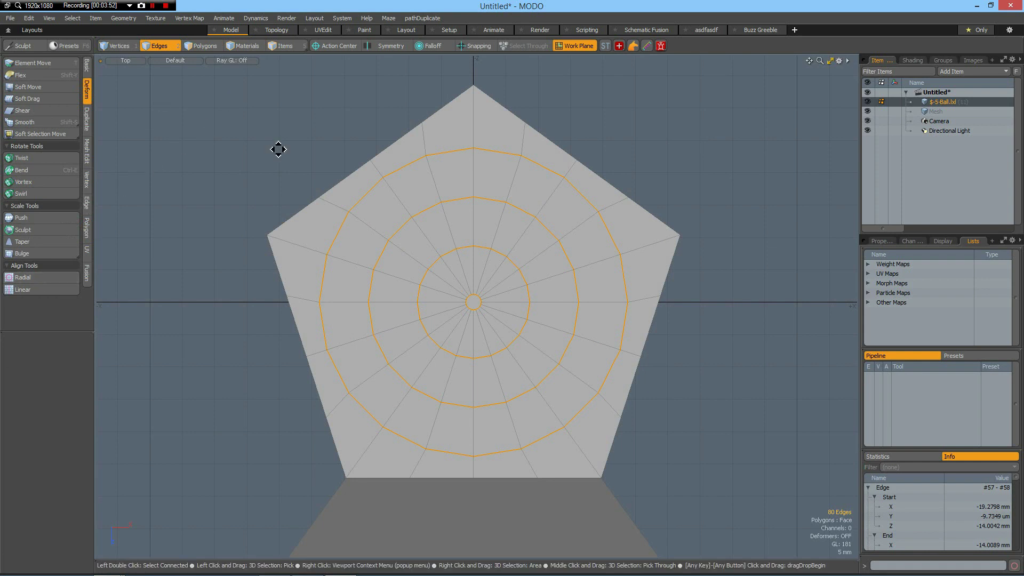
{"action": "key", "text": "3"}
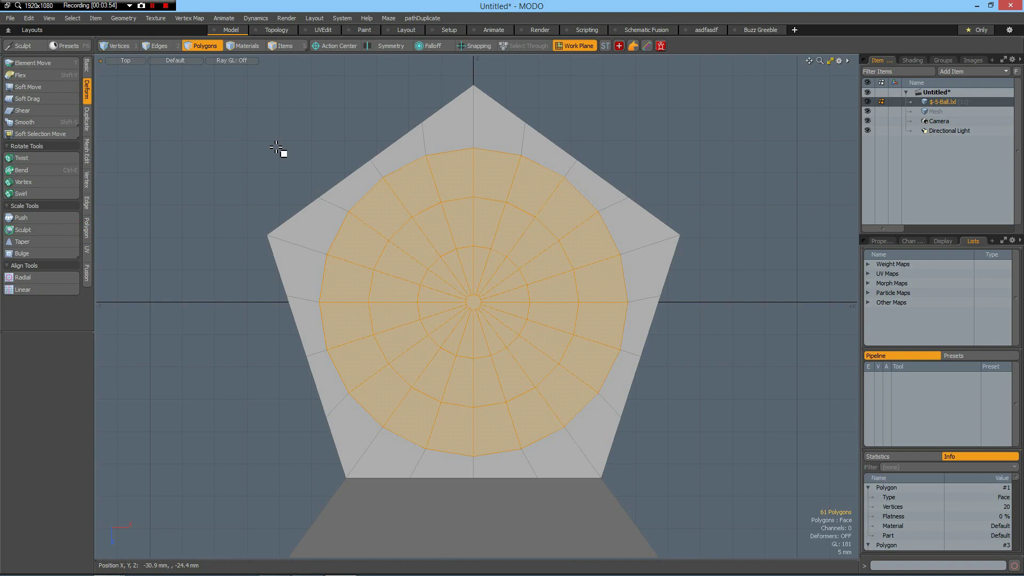
{"action": "key", "text": "e"}
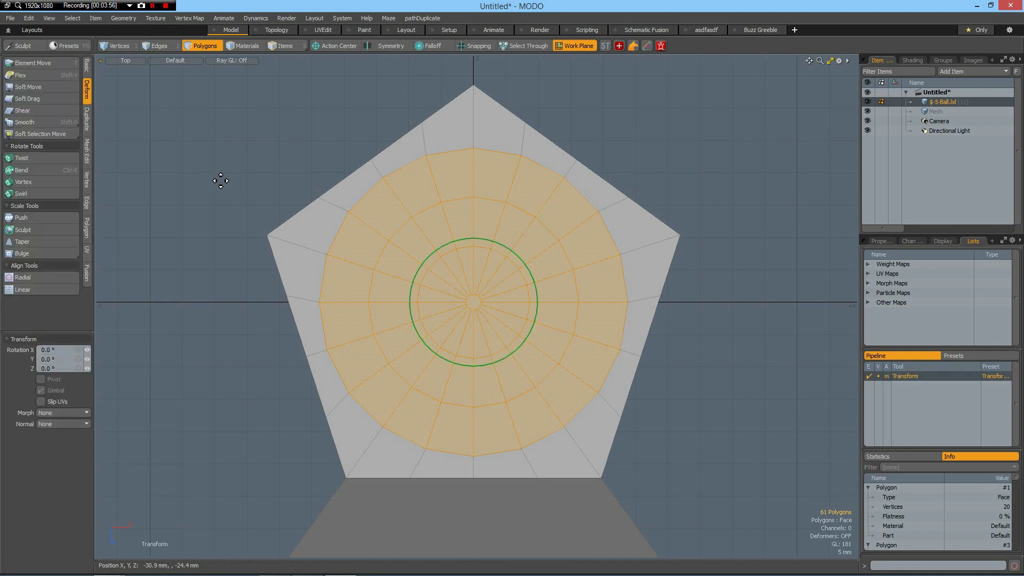
{"action": "left_click", "coordinate": [334, 46]}
{"action": "left_click", "coordinate": [325, 106]}
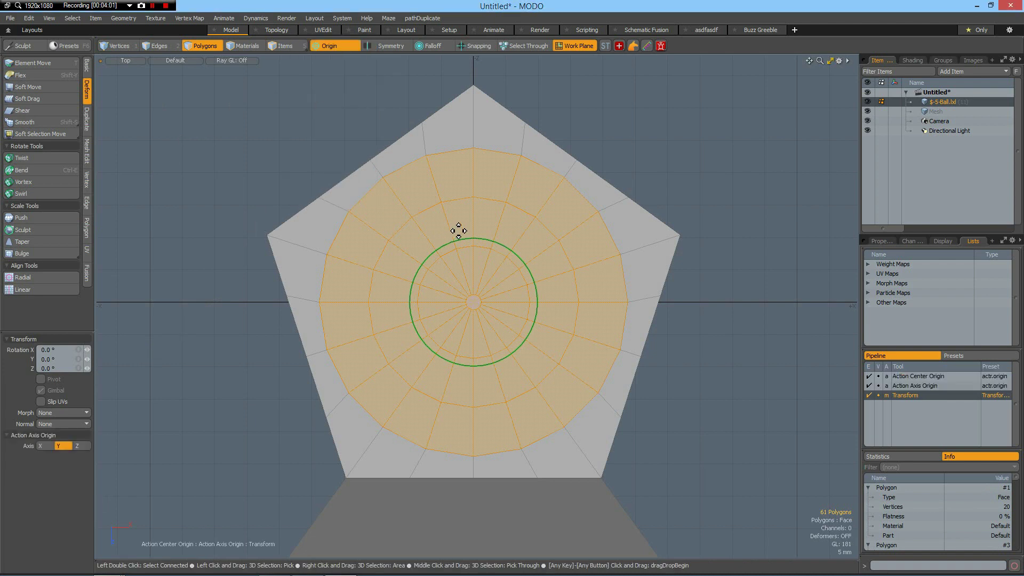
{"action": "left_click_drag", "start_coordinate": [464, 237], "coordinate": [456, 240]}
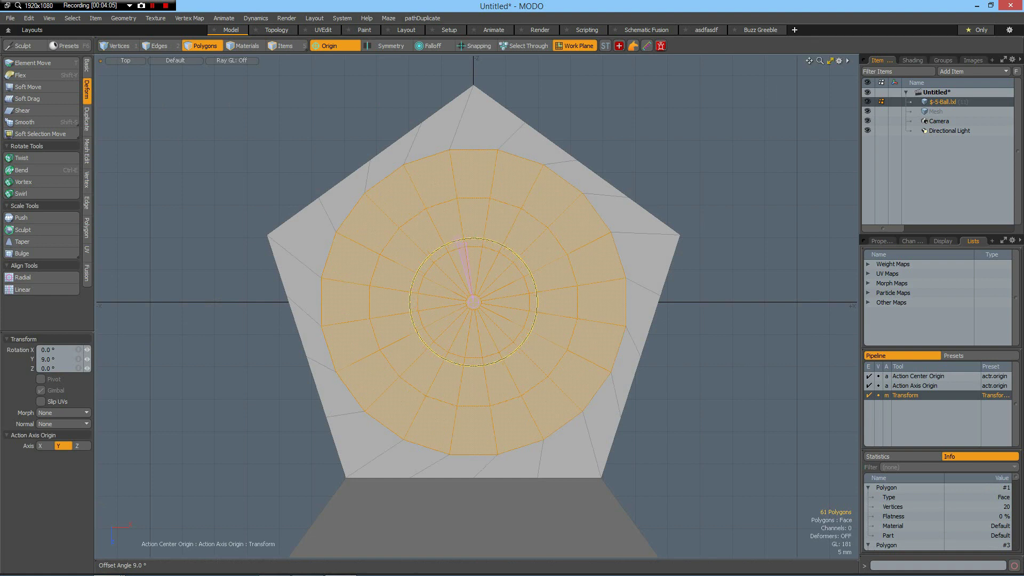
{"action": "left_click", "coordinate": [62, 358]}
{"action": "type", "text": "10"}
{"action": "key", "text": "Return"}
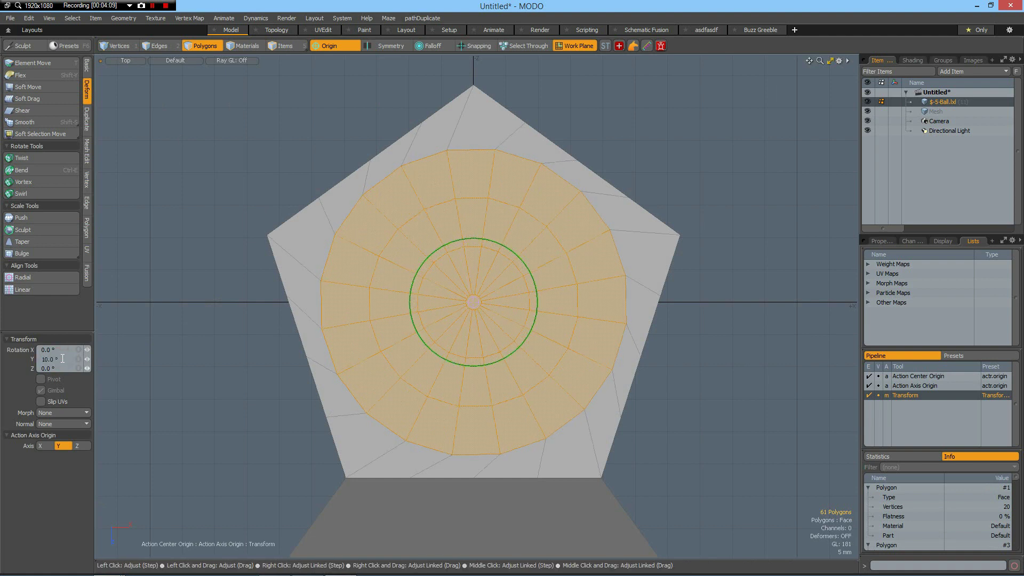
Shrink the polygon selection to the middle circle and rotate it 20° on Y.
{"action": "key", "text": "shift"}
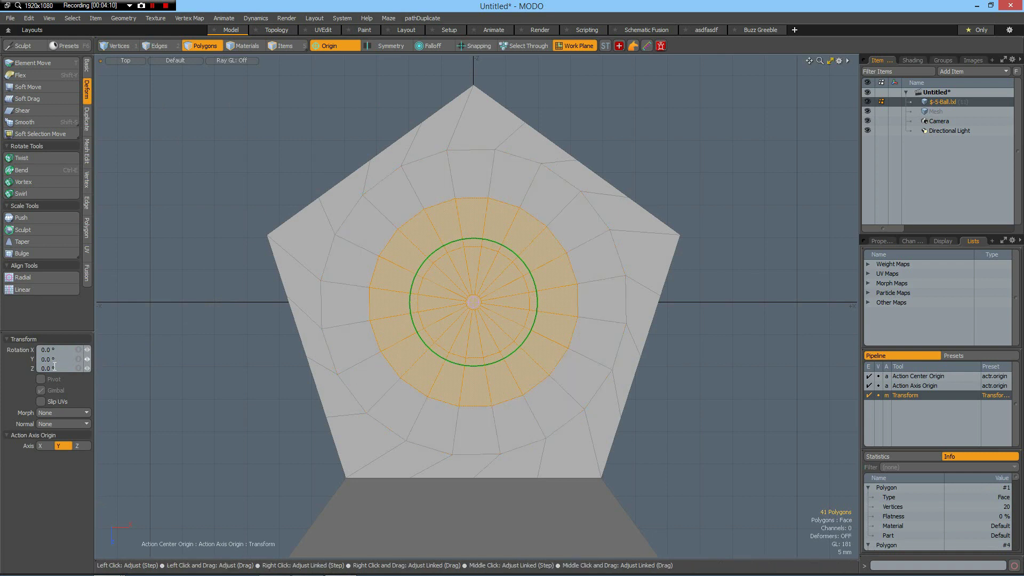
{"action": "left_click_drag", "start_coordinate": [418, 272], "coordinate": [404, 294]}
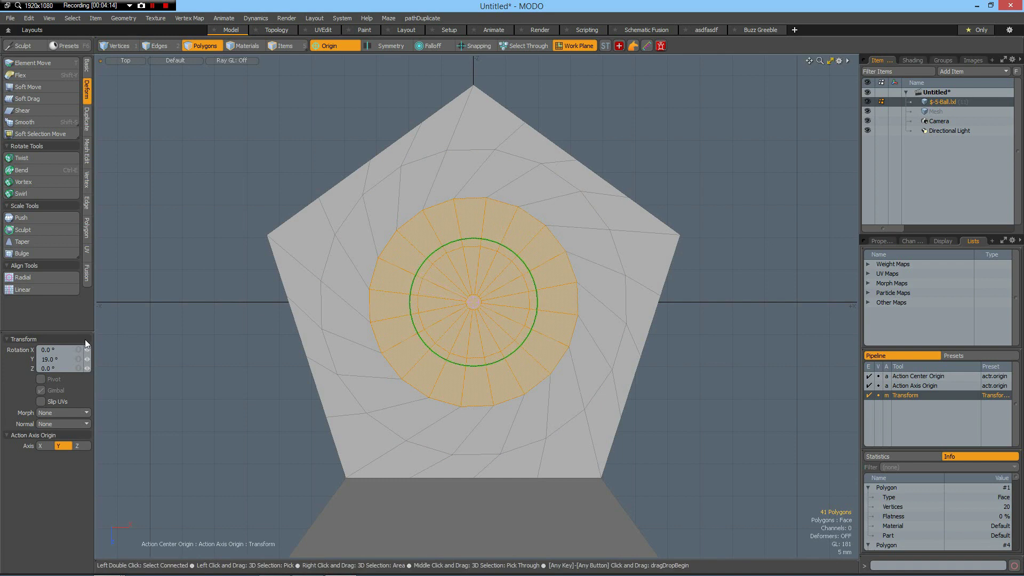
{"action": "left_click", "coordinate": [62, 359]}
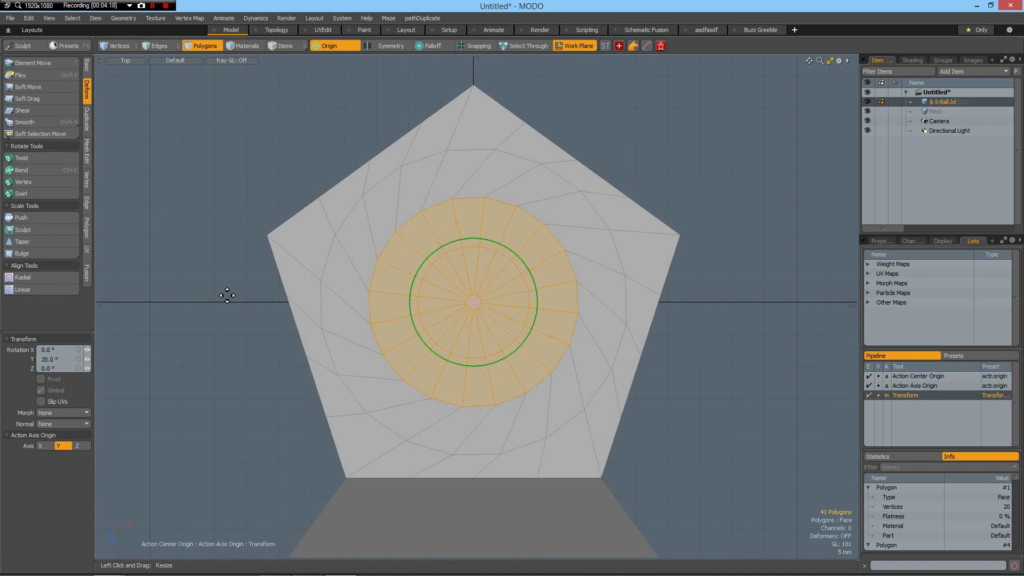
Shrink the polygon selection to the innermost circle, rotate it 30° on Y, and clear the tool, action center and selection.
{"action": "key", "text": "shift"}
{"action": "left_click", "coordinate": [411, 308], "text": "shift"}
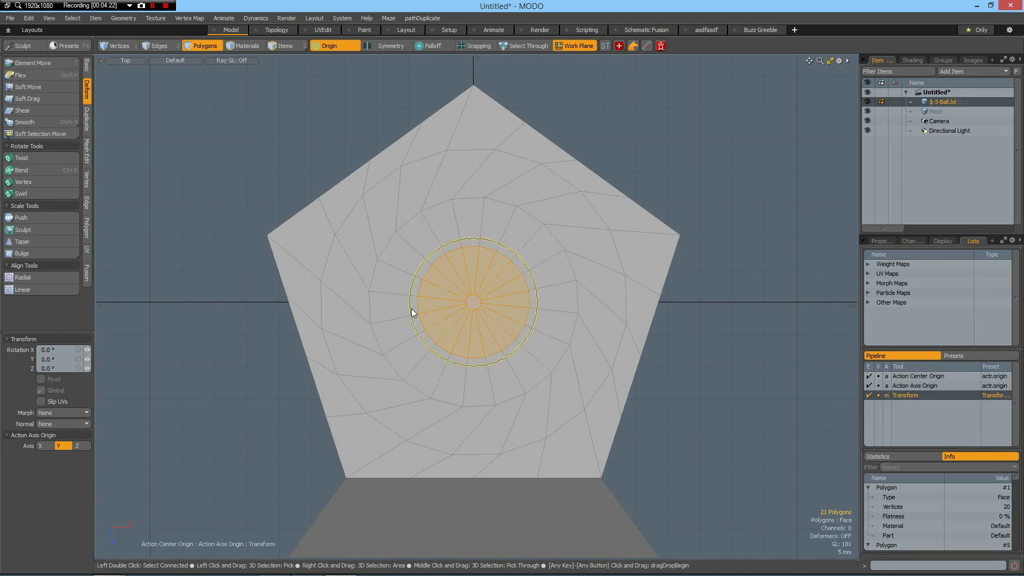
{"action": "left_click_drag", "start_coordinate": [408, 308], "coordinate": [423, 341]}
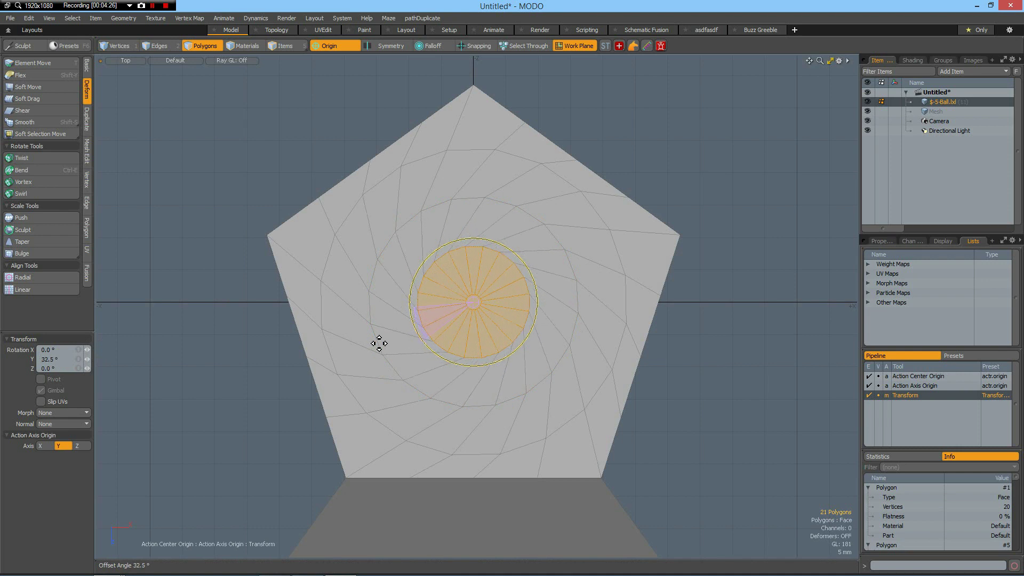
{"action": "left_click", "coordinate": [62, 359]}
{"action": "double_click", "coordinate": [61, 358]}
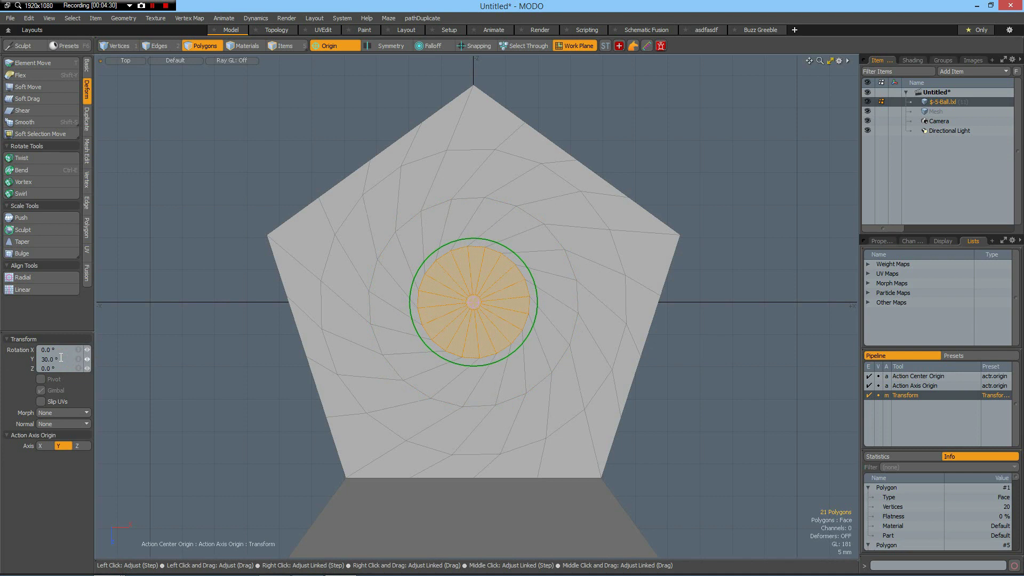
{"action": "key", "text": "Escape"}
{"action": "key", "text": "Escape"}
{"action": "key", "text": "Escape"}
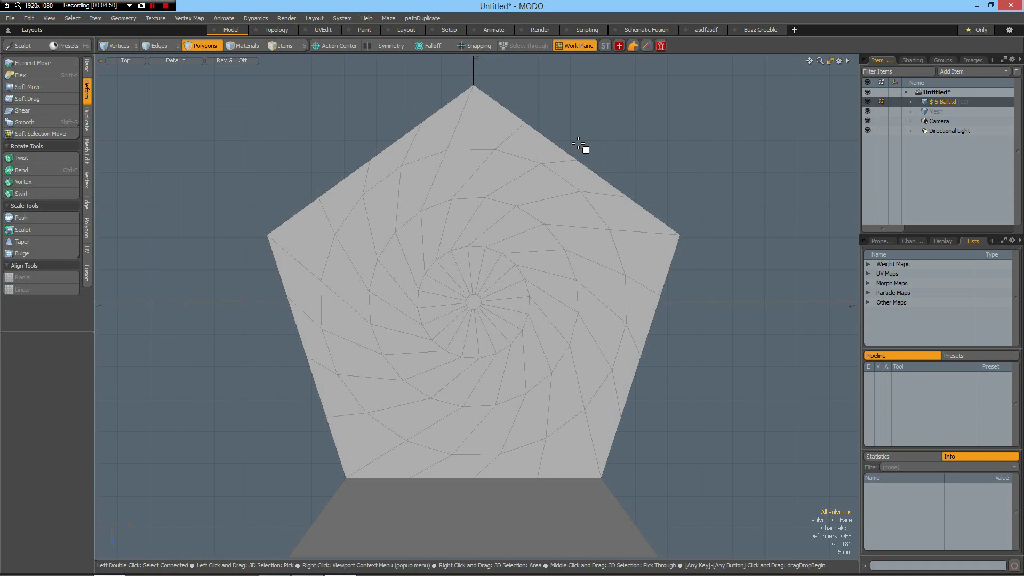
Select the five two-polygon-wide spiral arms running from the pentagon's corners to the centre, excluding the central disc, and delete them.
{"action": "mouse_move", "coordinate": [431, 158]}
{"action": "left_mouse_down"}
{"action": "mouse_move", "coordinate": [487, 133]}
{"action": "mouse_move", "coordinate": [457, 171]}
{"action": "mouse_move", "coordinate": [406, 197]}
{"action": "left_mouse_up"}
{"action": "mouse_move", "coordinate": [322, 263]}
{"action": "left_mouse_down", "text": "shift"}
{"action": "mouse_move", "coordinate": [297, 284]}
{"action": "mouse_move", "coordinate": [351, 347]}
{"action": "left_mouse_up", "text": "shift"}
{"action": "mouse_move", "coordinate": [368, 455]}
{"action": "left_mouse_down", "text": "shift"}
{"action": "mouse_move", "coordinate": [414, 454]}
{"action": "mouse_move", "coordinate": [441, 441]}
{"action": "left_mouse_up", "text": "shift"}
{"action": "mouse_move", "coordinate": [569, 407]}
{"action": "left_mouse_down", "text": "shift"}
{"action": "mouse_move", "coordinate": [613, 421]}
{"action": "mouse_move", "coordinate": [601, 384]}
{"action": "left_mouse_up", "text": "shift"}
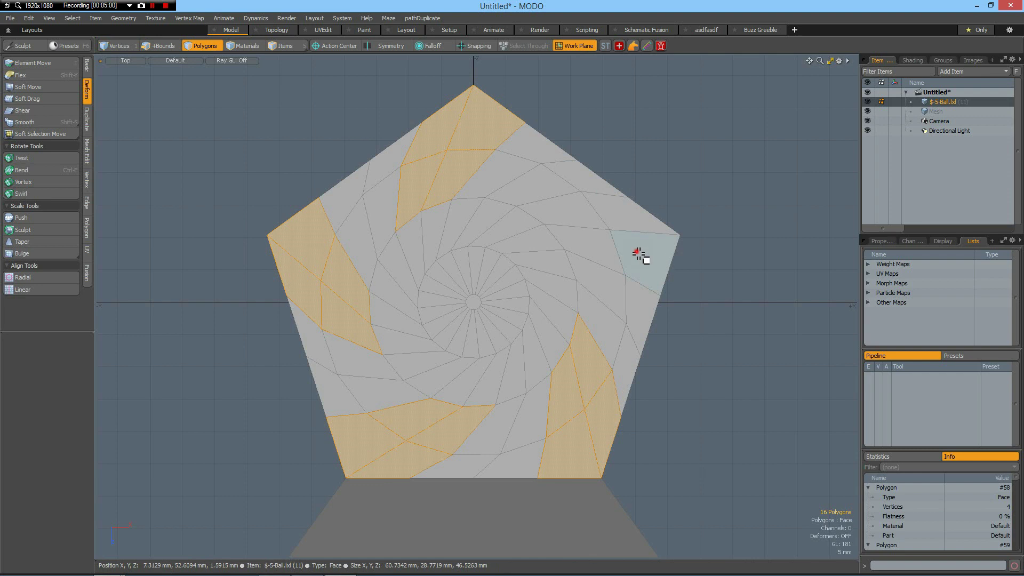
{"action": "mouse_move", "coordinate": [642, 254]}
{"action": "left_mouse_down", "text": "shift"}
{"action": "mouse_move", "coordinate": [608, 247]}
{"action": "mouse_move", "coordinate": [574, 214]}
{"action": "left_mouse_up", "text": "shift"}
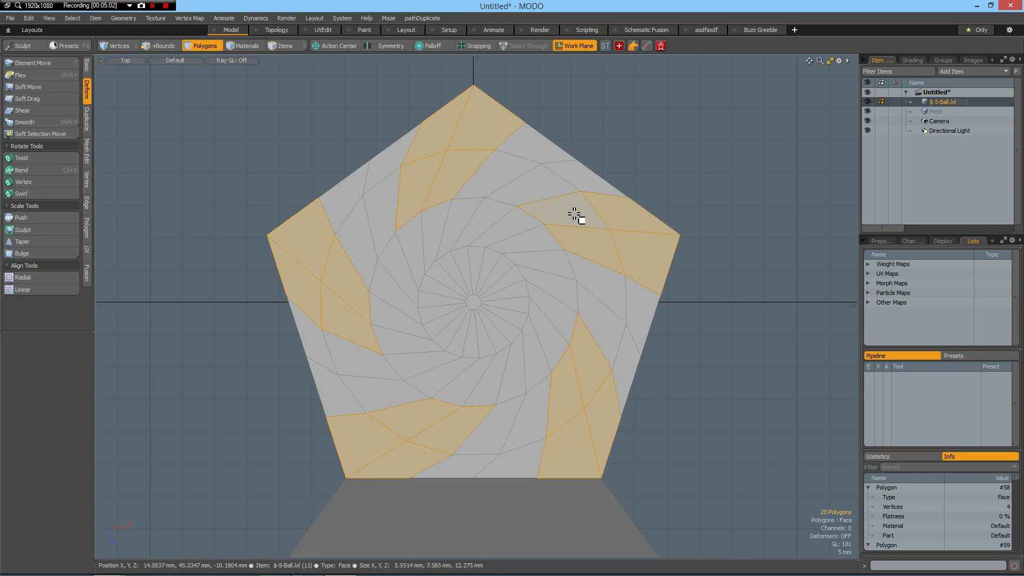
{"action": "key", "text": "l"}
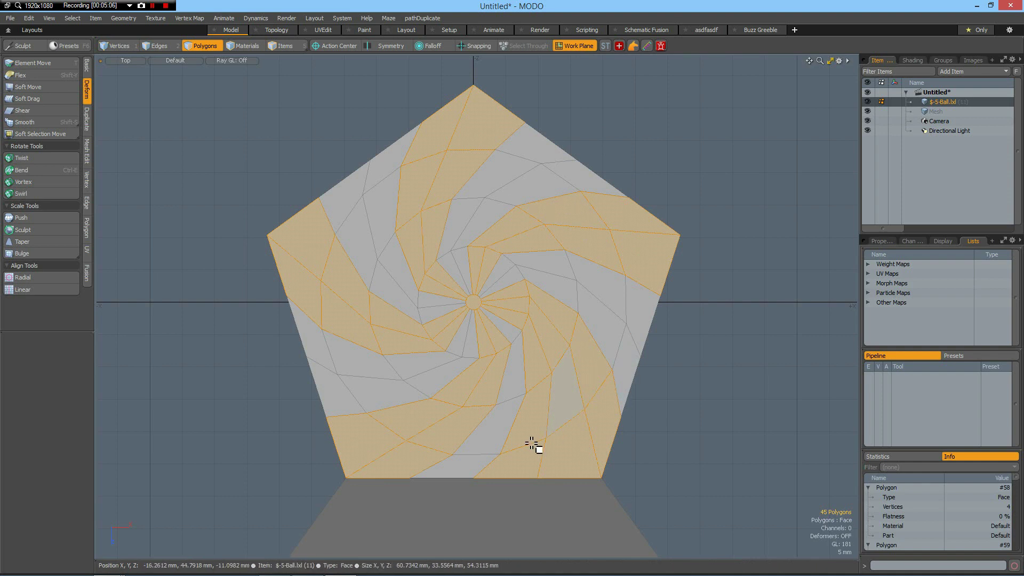
{"action": "left_click_drag", "start_coordinate": [524, 466], "coordinate": [535, 356], "text": "ctrl"}
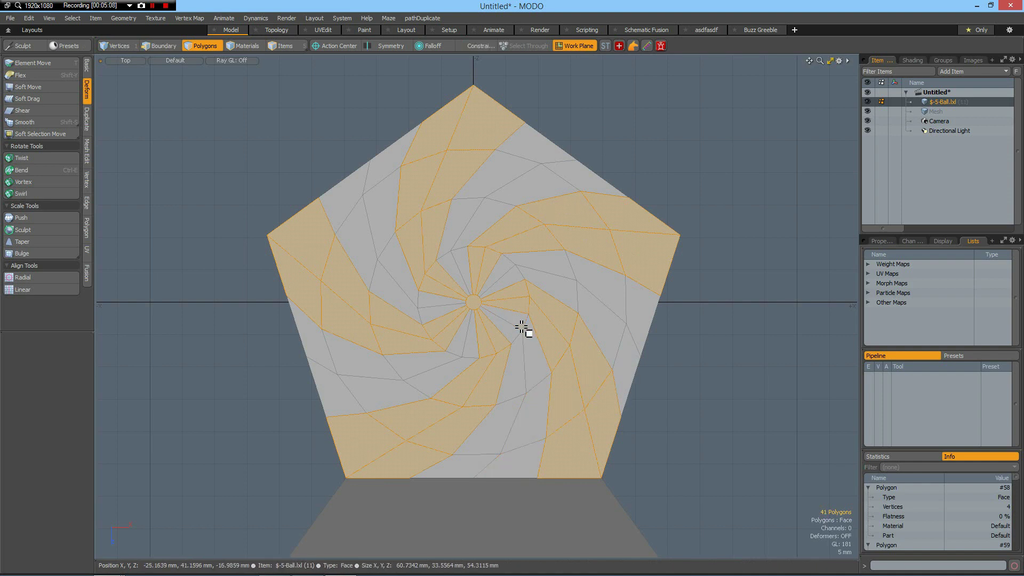
{"action": "left_click", "coordinate": [478, 306], "text": "ctrl"}
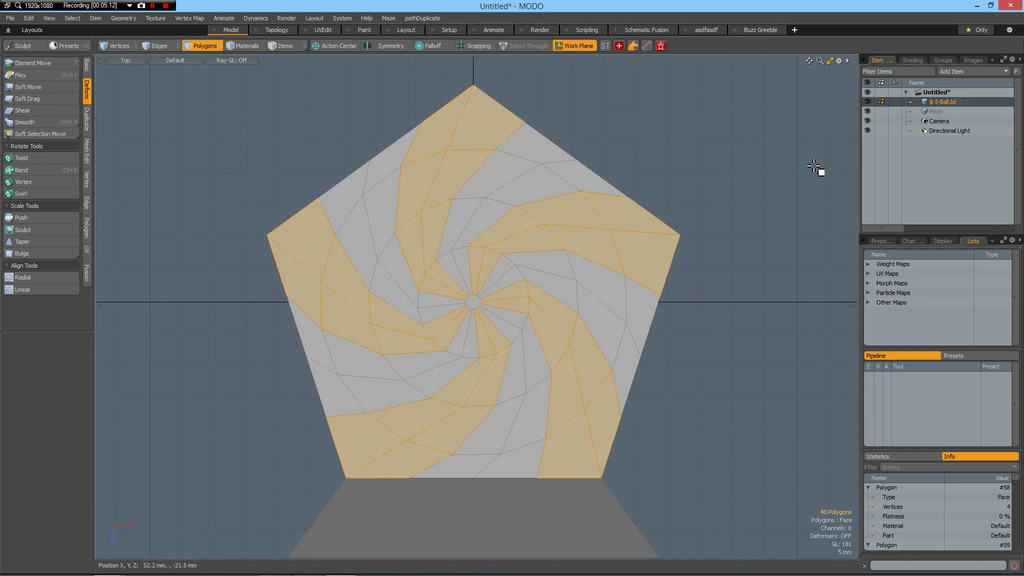
{"action": "key", "text": "Delete"}
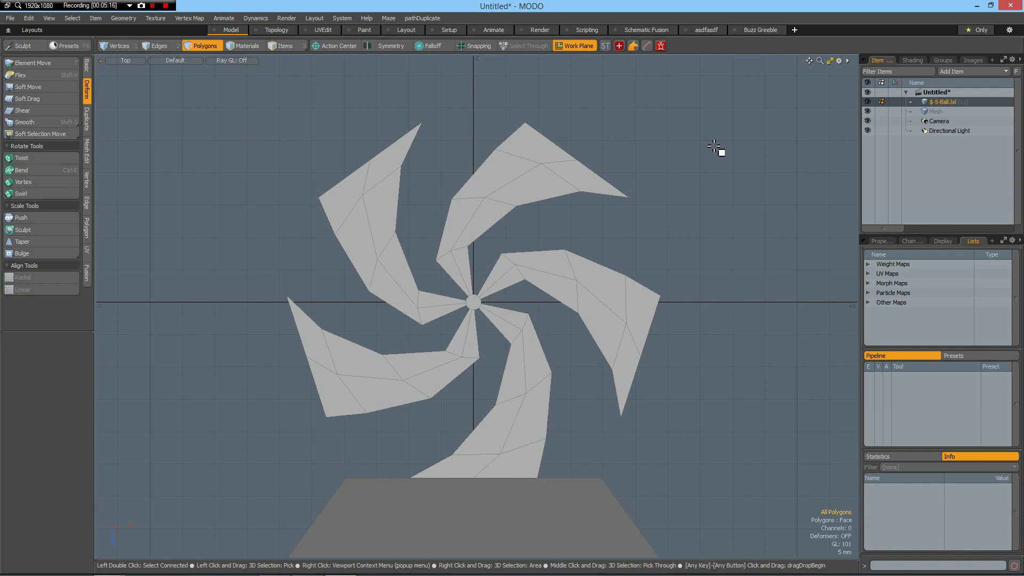
Select the central disc polygon and divide it into triangular wedges with the Spikey tool.
{"action": "scroll", "coordinate": [475, 308], "scroll_direction": "up", "scroll_amount": 5}
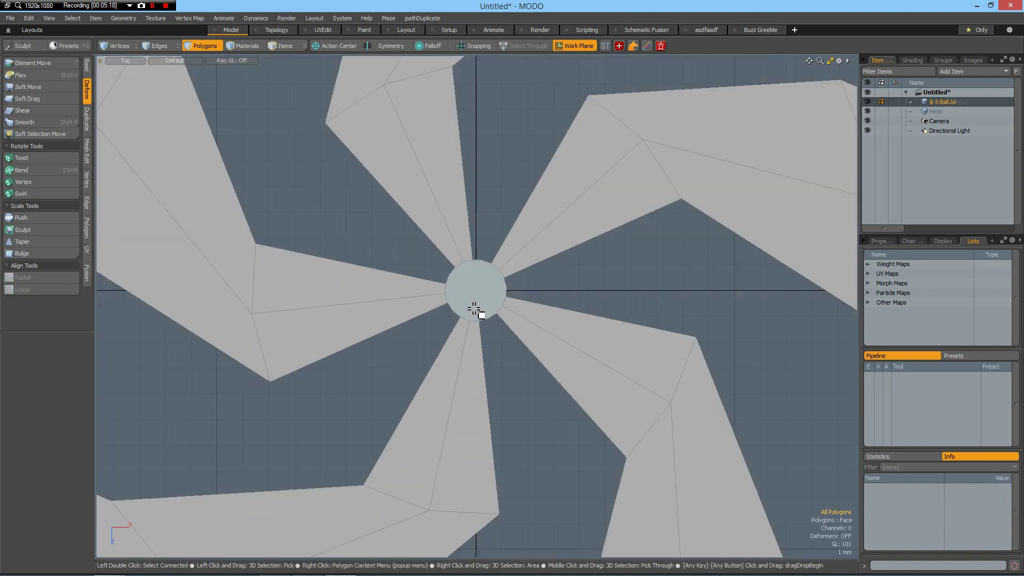
{"action": "scroll", "coordinate": [474, 308], "scroll_direction": "up", "scroll_amount": 3}
{"action": "left_click", "coordinate": [477, 280]}
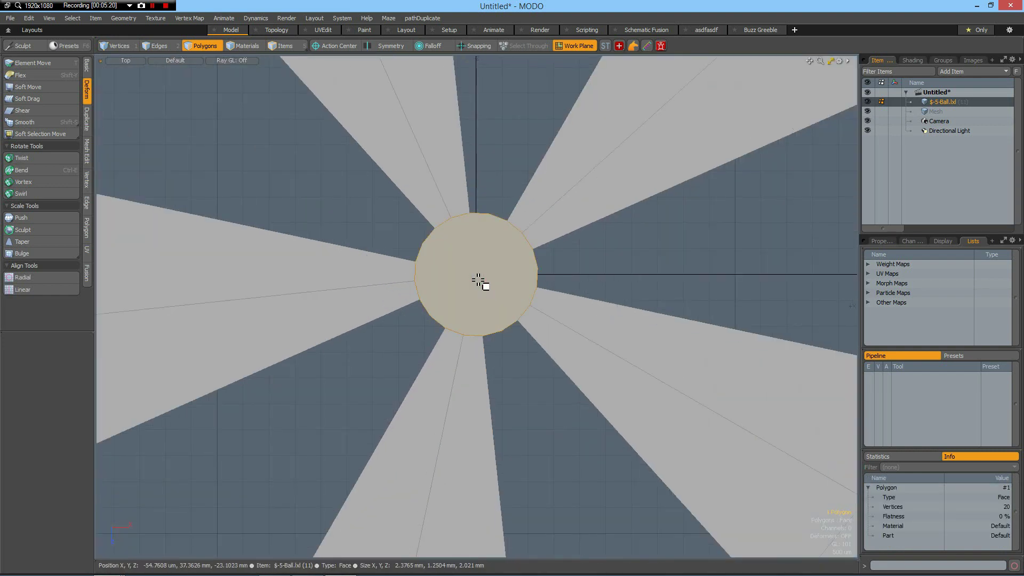
{"action": "left_click", "coordinate": [86, 229]}
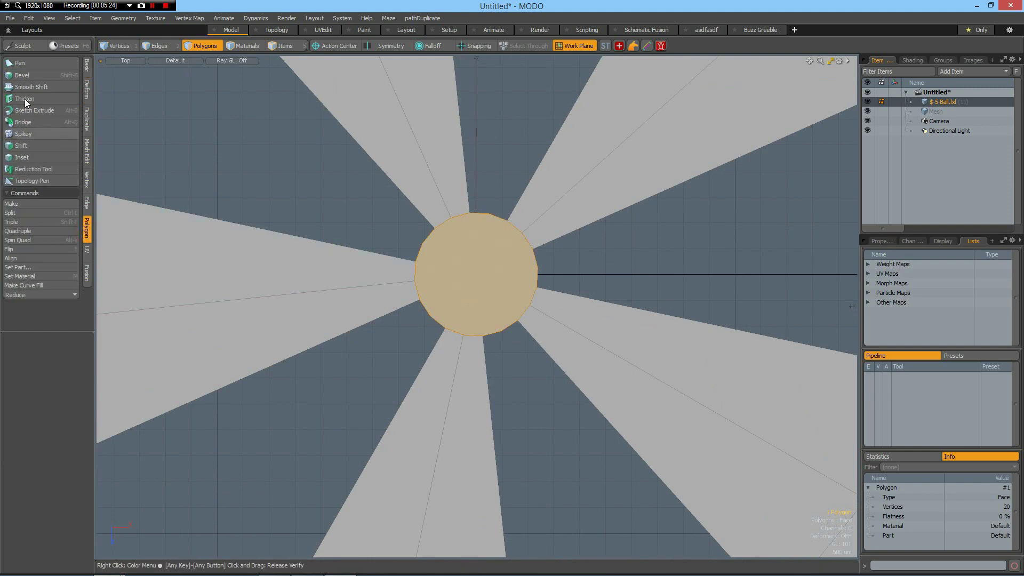
{"action": "left_click", "coordinate": [24, 134]}
{"action": "left_click", "coordinate": [143, 116]}
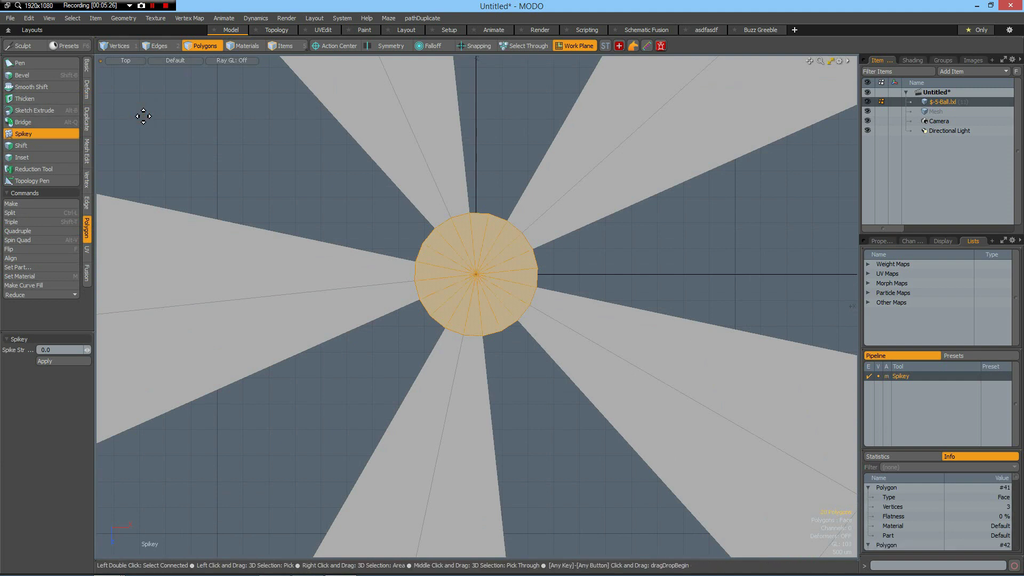
{"action": "key", "text": "space"}
Select the ten spokes of the central disc that meet the blades' side edges and remove them, leaving only the in-between spokes.
{"action": "scroll", "coordinate": [436, 268], "scroll_direction": "up", "scroll_amount": 3}
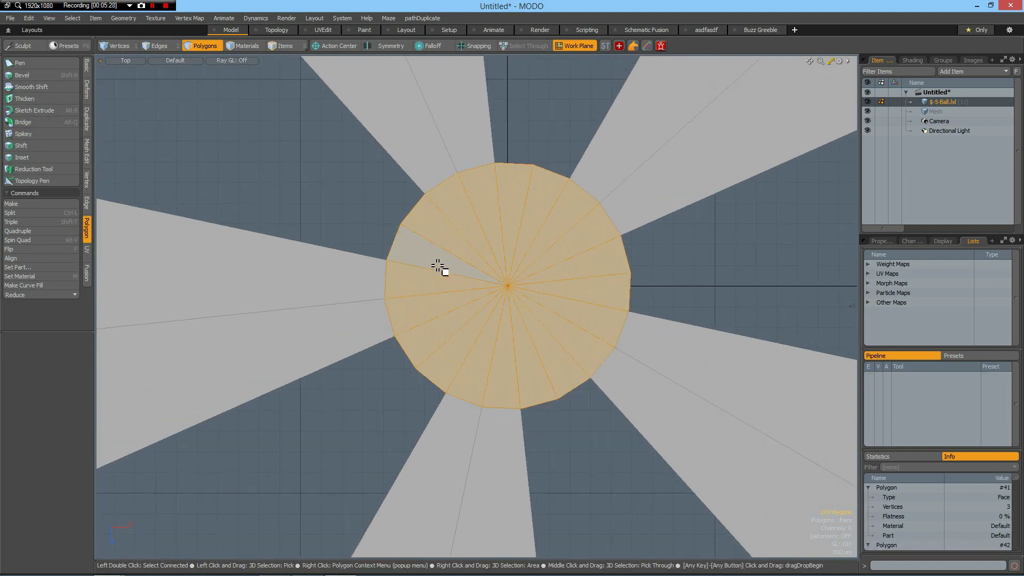
{"action": "key", "text": "2"}
{"action": "left_click", "coordinate": [424, 268]}
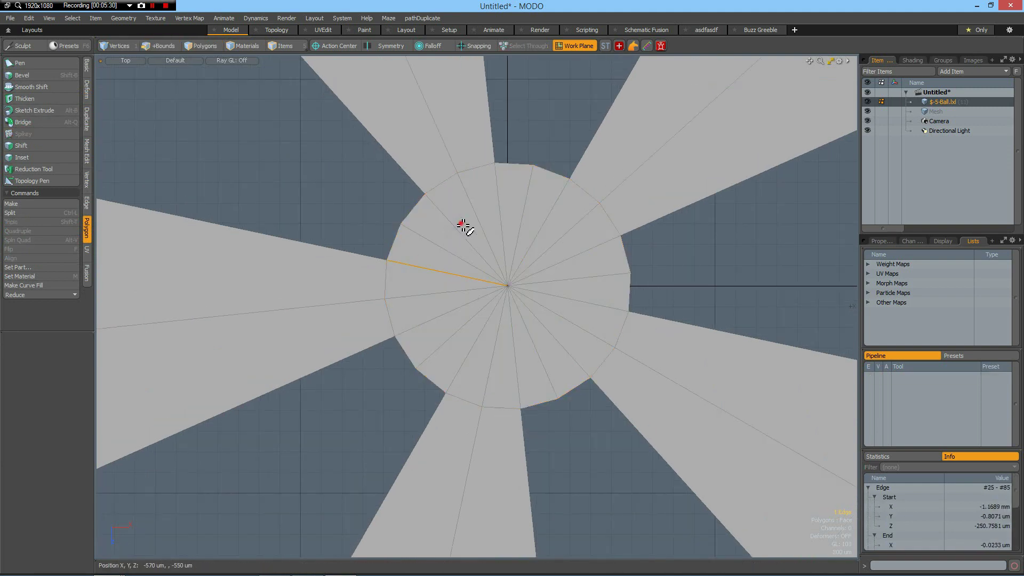
{"action": "left_click", "coordinate": [459, 223], "text": "shift"}
{"action": "left_click", "coordinate": [497, 205], "text": "shift"}
{"action": "left_click", "coordinate": [553, 205], "text": "shift"}
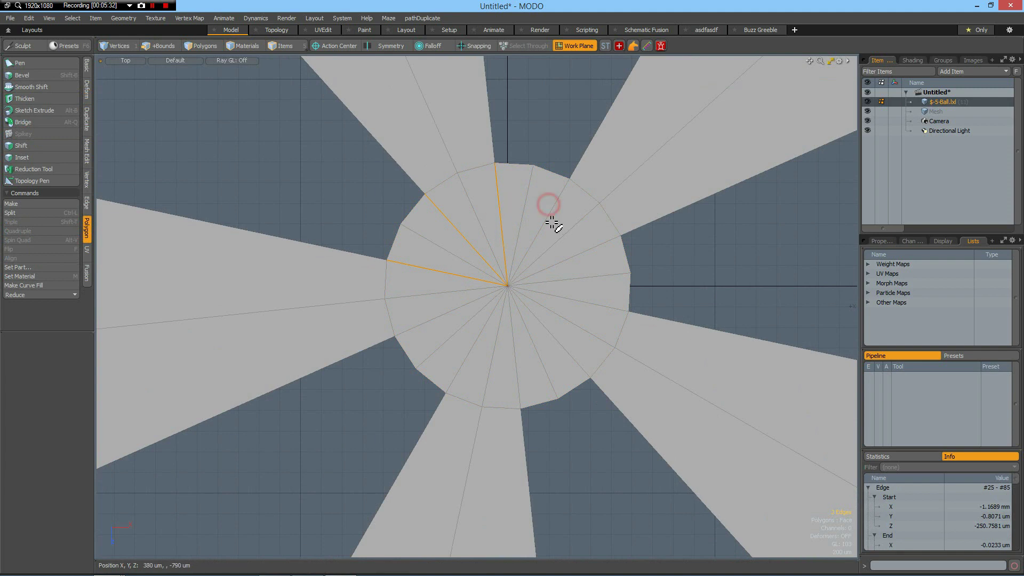
{"action": "left_click", "coordinate": [610, 241], "text": "shift"}
{"action": "left_click", "coordinate": [599, 306], "text": "shift"}
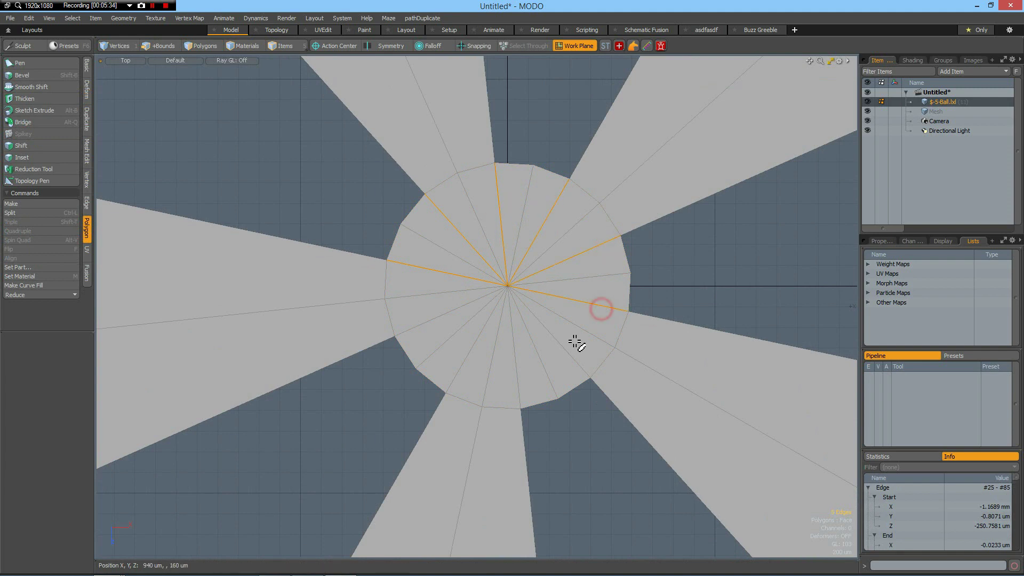
{"action": "left_click", "coordinate": [571, 342], "text": "shift"}
{"action": "left_click", "coordinate": [516, 367], "text": "shift"}
{"action": "left_click", "coordinate": [464, 361], "text": "shift"}
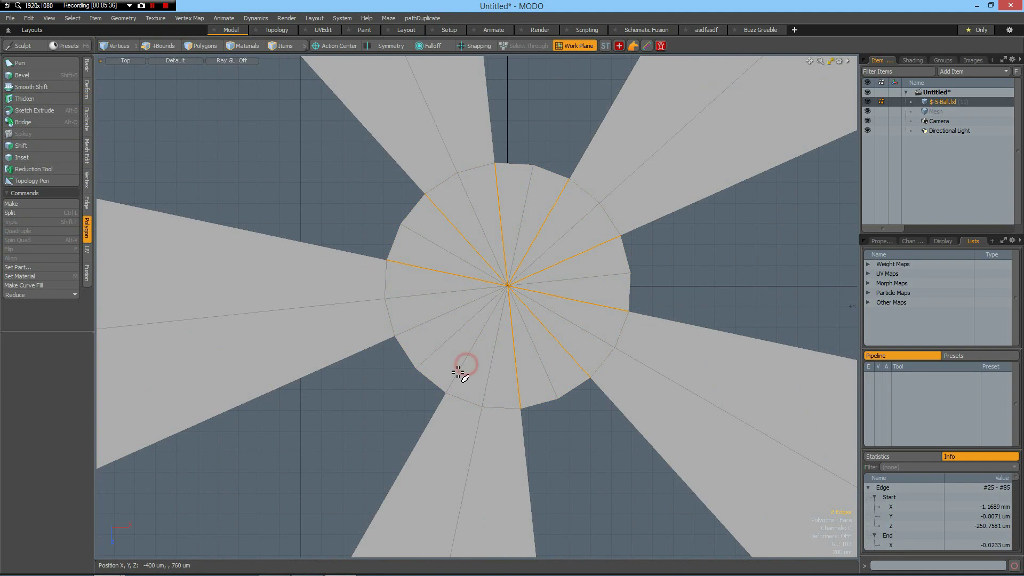
{"action": "left_click", "coordinate": [412, 326], "text": "shift"}
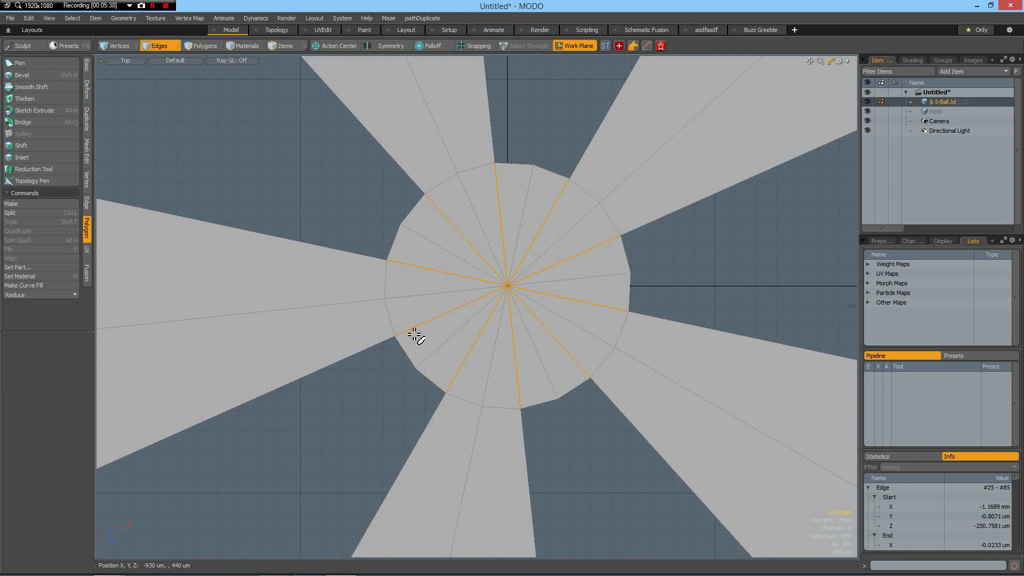
{"action": "left_click", "coordinate": [416, 336]}
{"action": "scroll", "coordinate": [516, 288], "scroll_direction": "down", "scroll_amount": 5}
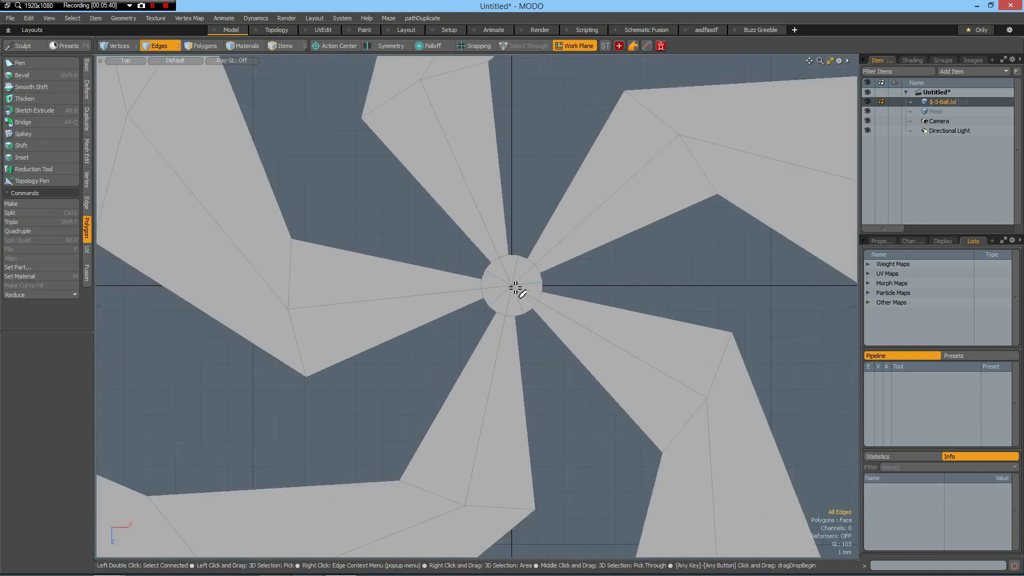
Loop Slice the innermost segments of all five blades with Count 1 in Free mode, slide the cut close to the disc, and clear the selection.
{"action": "scroll", "coordinate": [517, 288], "scroll_direction": "up", "scroll_amount": 1}
{"action": "left_click_drag", "start_coordinate": [519, 281], "coordinate": [471, 306], "text": "alt"}
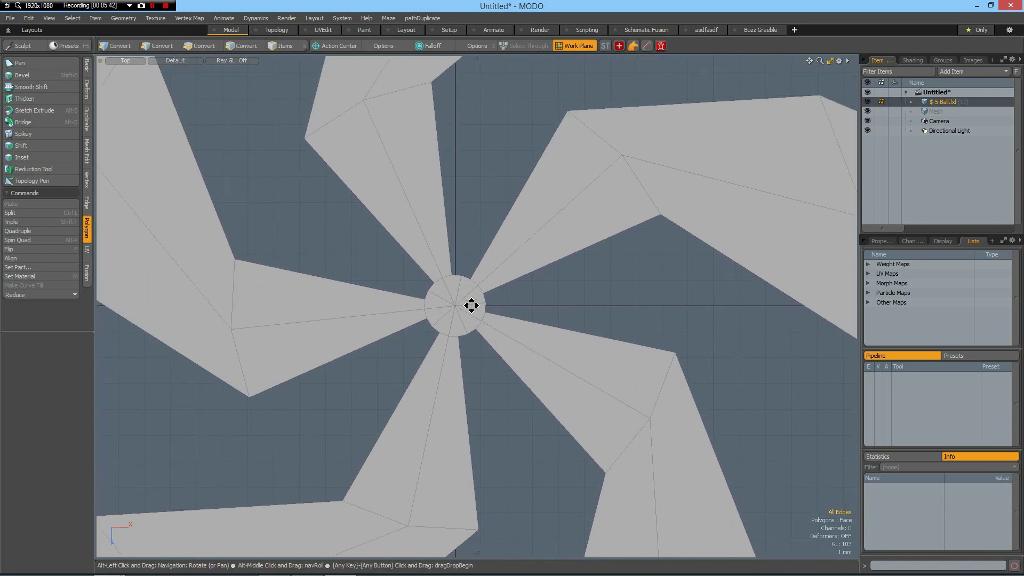
{"action": "mouse_move", "coordinate": [408, 262]}
{"action": "left_mouse_down"}
{"action": "mouse_move", "coordinate": [471, 243]}
{"action": "mouse_move", "coordinate": [542, 280]}
{"action": "mouse_move", "coordinate": [430, 354]}
{"action": "mouse_move", "coordinate": [406, 295]}
{"action": "left_mouse_up"}
{"action": "key", "text": "alt+c"}
{"action": "left_click", "coordinate": [62, 387]}
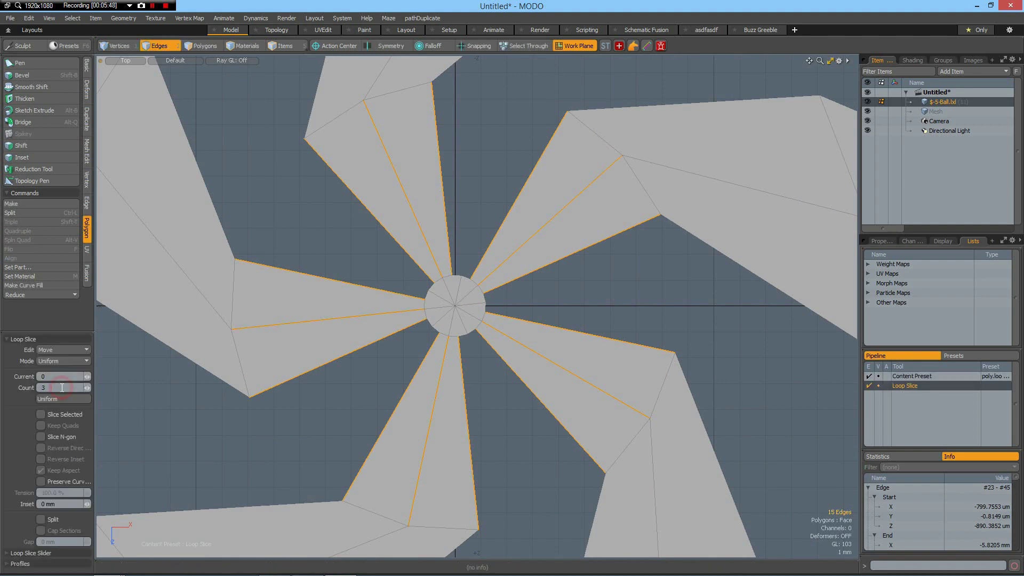
{"action": "type", "text": "1"}
{"action": "left_click", "coordinate": [66, 362]}
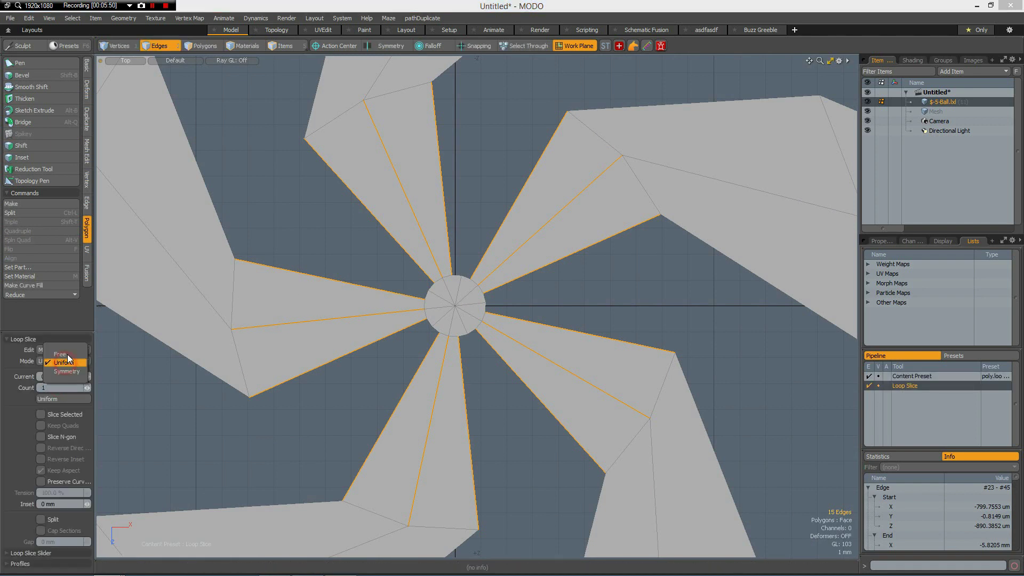
{"action": "left_click", "coordinate": [60, 355]}
{"action": "left_click", "coordinate": [350, 257]}
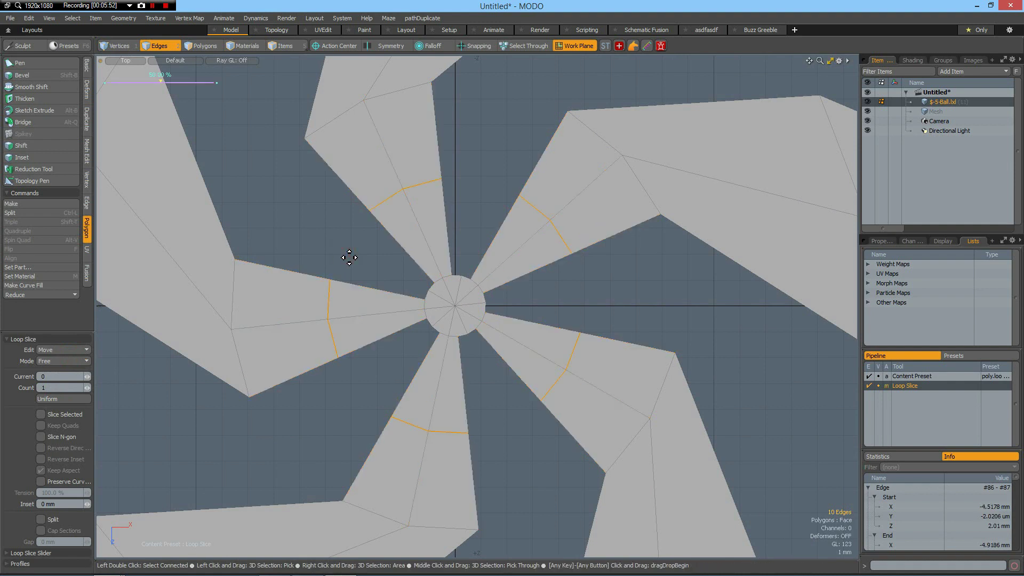
{"action": "left_click_drag", "start_coordinate": [345, 253], "coordinate": [384, 253]}
{"action": "key", "text": "space"}
{"action": "left_click", "coordinate": [594, 307]}
Preview the swirl as a subdivision surface and return it to plain faces.
{"action": "key", "text": "Tab"}
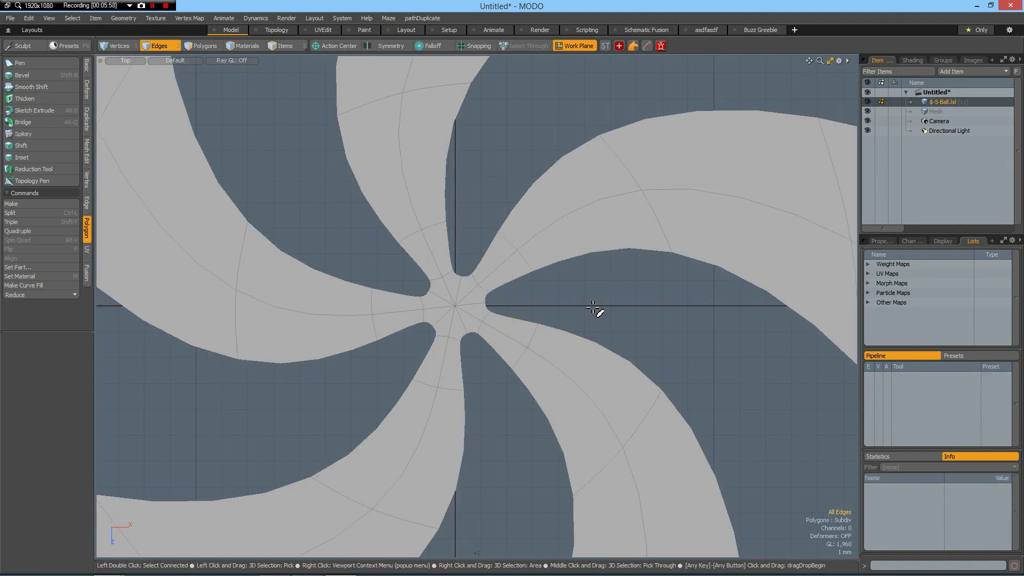
{"action": "key", "text": "Tab"}
{"action": "key", "text": "Tab"}
{"action": "key", "text": "Tab"}
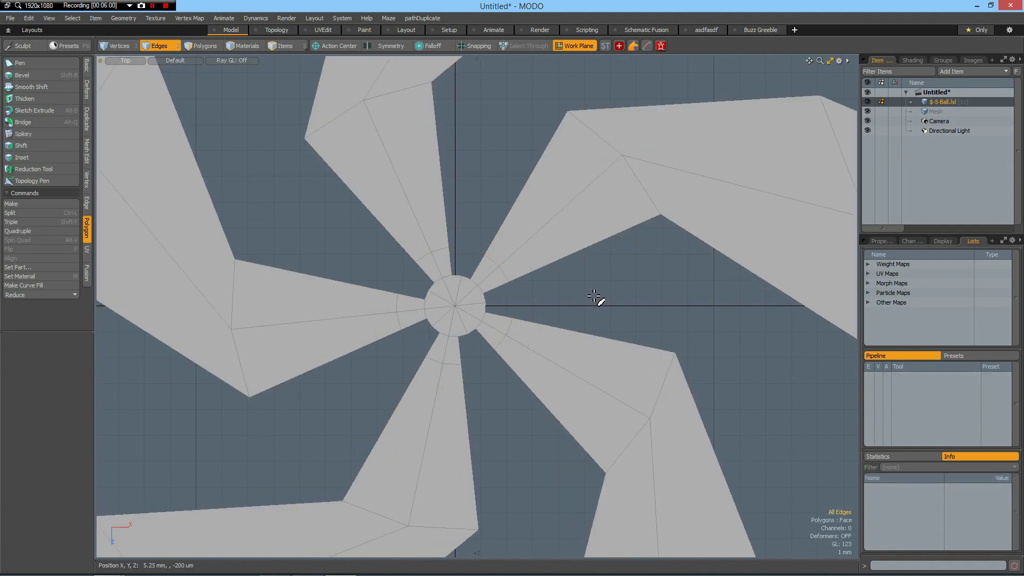
Show the model from the Right view and hide the grid and work plane.
{"action": "scroll", "coordinate": [594, 301], "scroll_direction": "down", "scroll_amount": 3}
{"action": "scroll", "coordinate": [594, 296], "scroll_direction": "down", "scroll_amount": 2}
{"action": "key", "text": "KP_3"}
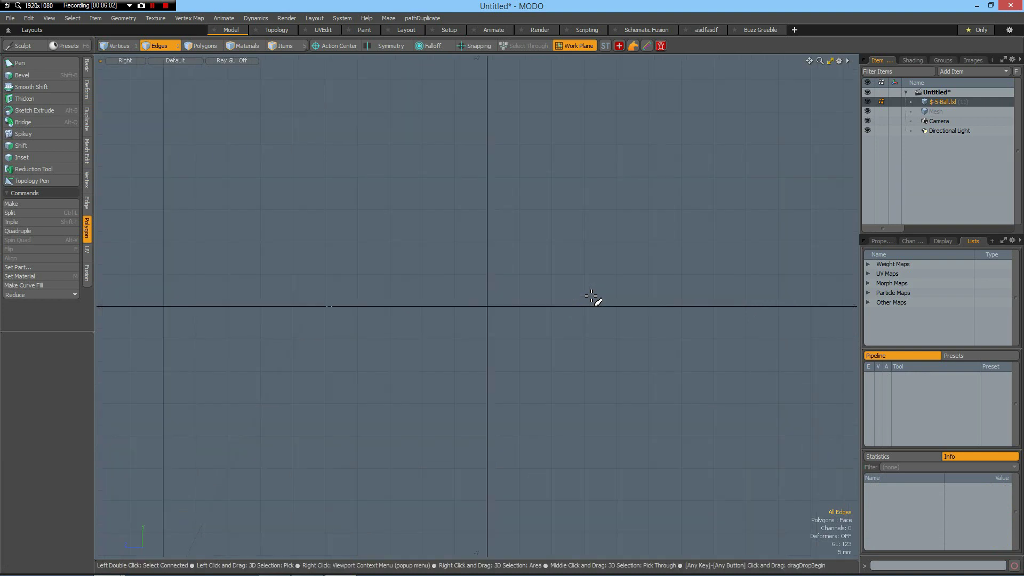
{"action": "scroll", "coordinate": [594, 299], "scroll_direction": "down", "scroll_amount": 3}
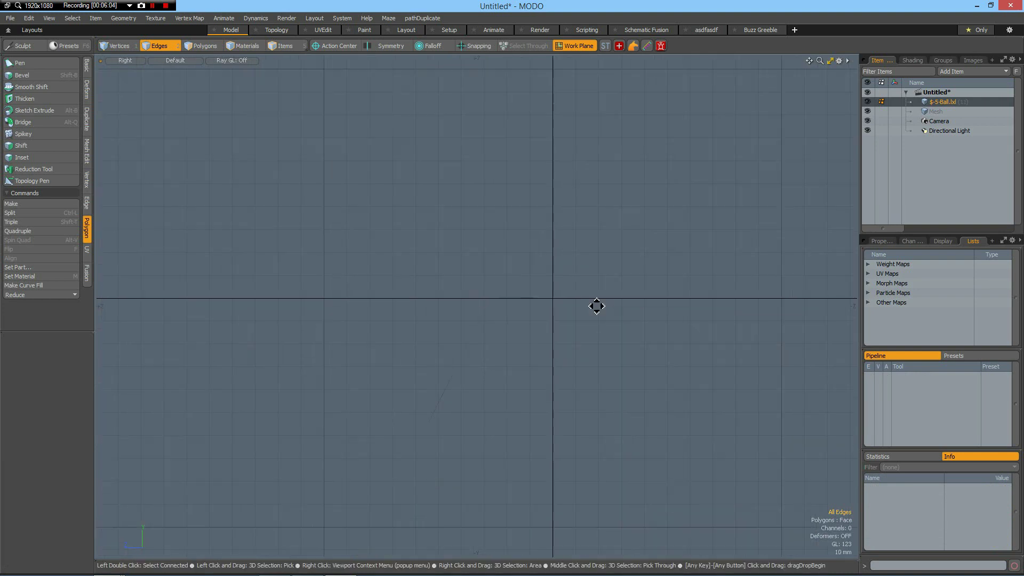
{"action": "mouse_move", "coordinate": [525, 307]}
{"action": "left_mouse_down", "text": "alt"}
{"action": "mouse_move", "coordinate": [455, 258]}
{"action": "mouse_move", "coordinate": [523, 320]}
{"action": "left_mouse_up", "text": "alt"}
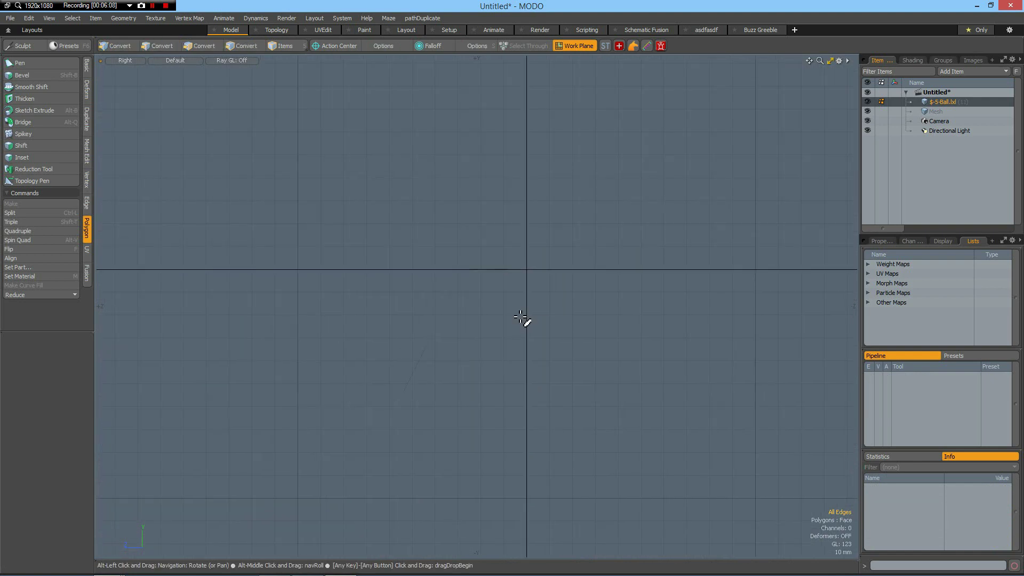
{"action": "key", "text": "ctrl+3"}
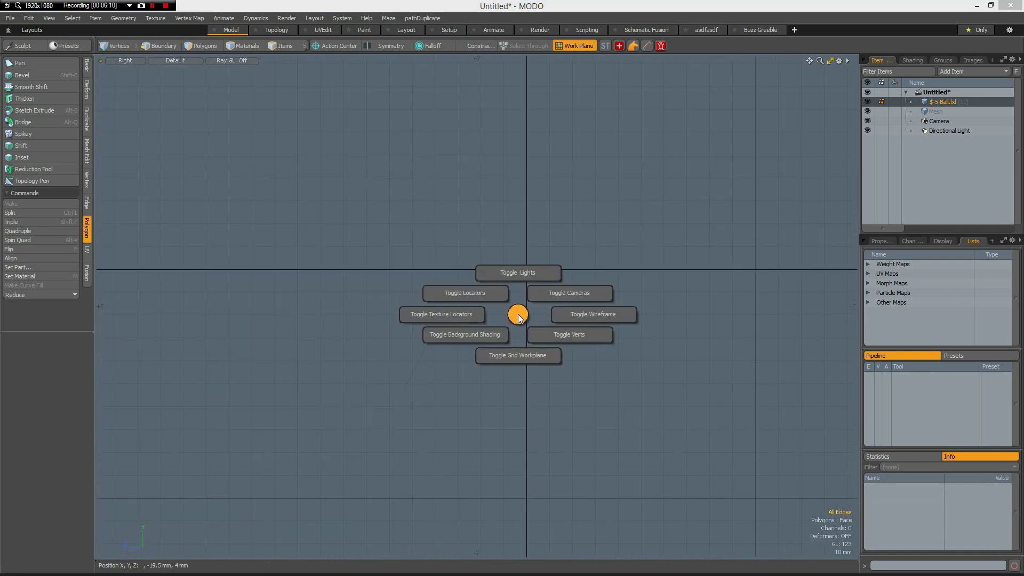
{"action": "left_click", "coordinate": [519, 358]}
{"action": "key", "text": "2"}
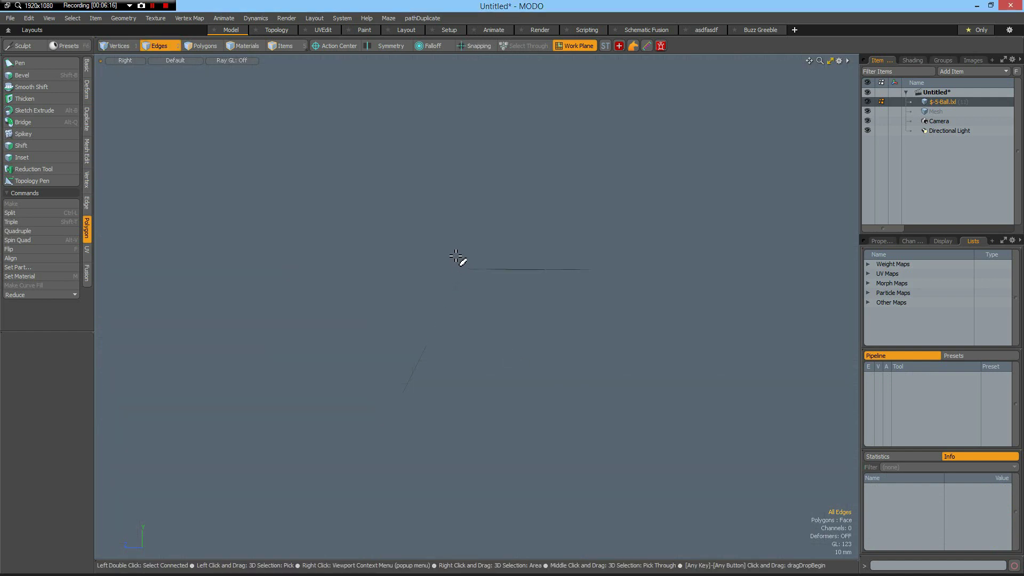
Select all polygons of the flat swirl face in the side view and check that Vertex is the active snap type.
{"action": "key", "text": "3"}
{"action": "left_click_drag", "start_coordinate": [452, 250], "coordinate": [658, 279]}
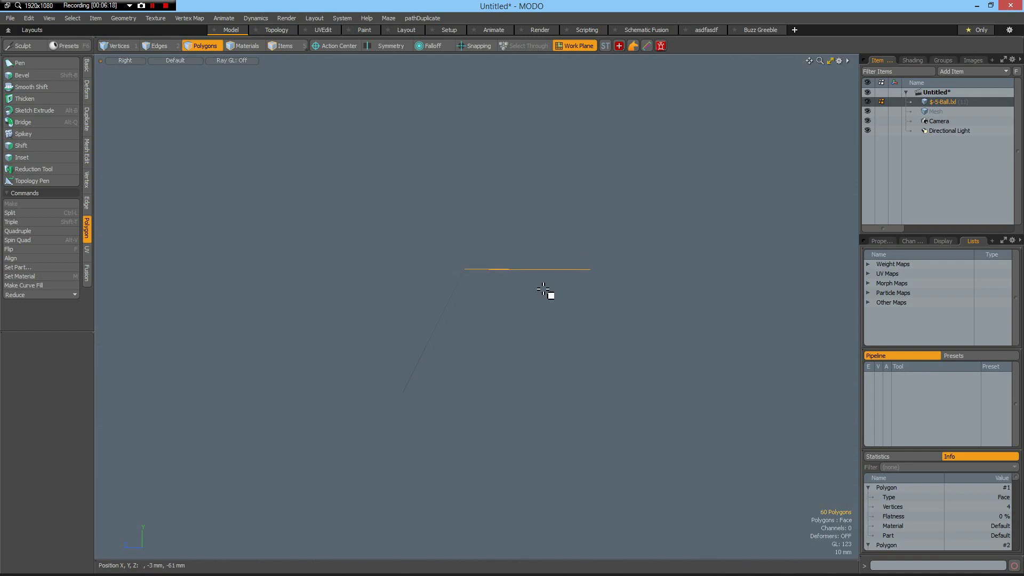
{"action": "scroll", "coordinate": [503, 290], "scroll_direction": "up", "scroll_amount": 4}
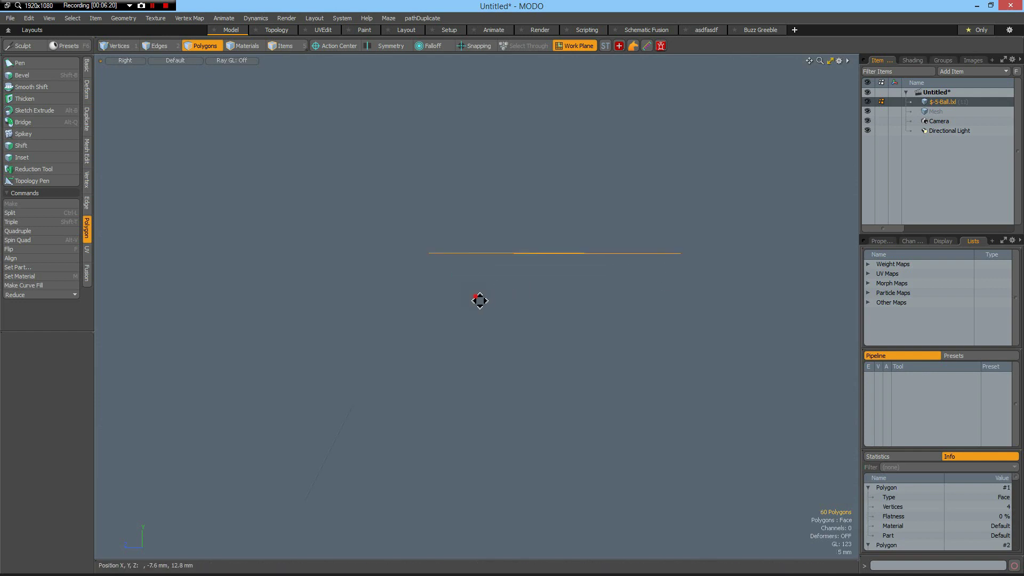
{"action": "left_click_drag", "start_coordinate": [521, 224], "coordinate": [492, 205], "text": "alt"}
{"action": "scroll", "coordinate": [494, 179], "scroll_direction": "up", "scroll_amount": 2}
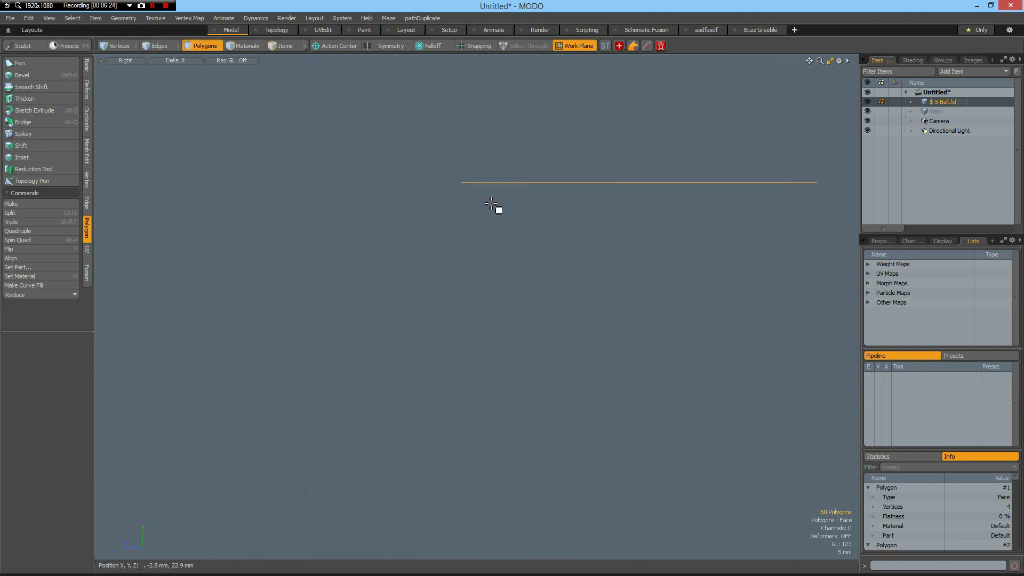
{"action": "key", "text": "F11"}
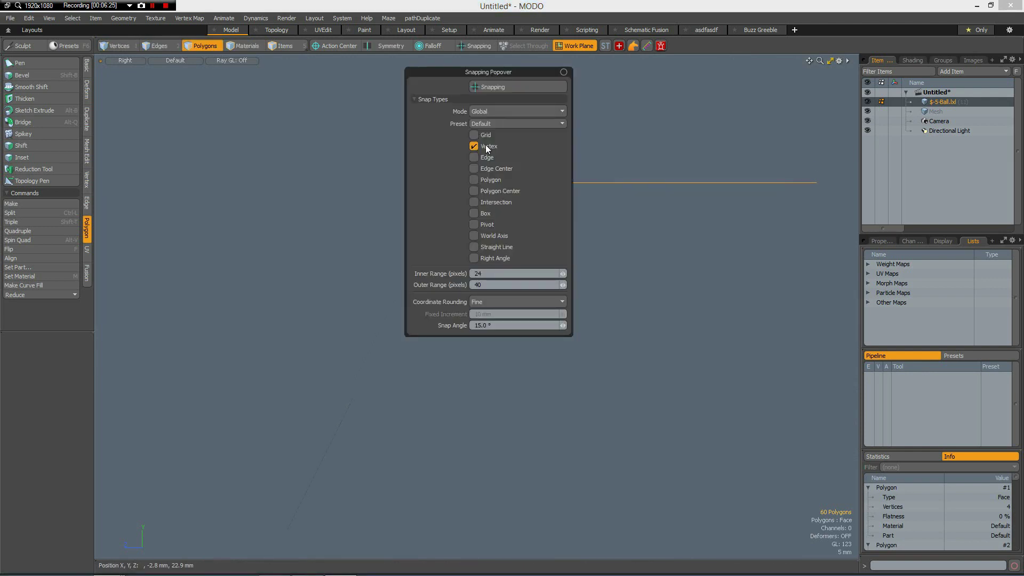
{"action": "scroll", "coordinate": [498, 185], "scroll_direction": "up", "scroll_amount": 3}
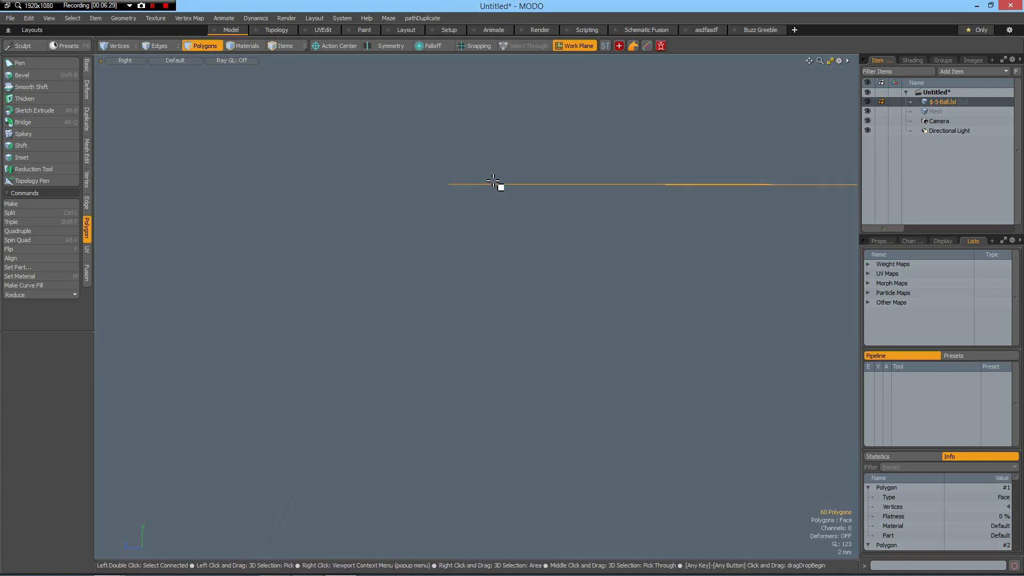
{"action": "left_click_drag", "start_coordinate": [521, 245], "coordinate": [503, 201], "text": "alt"}
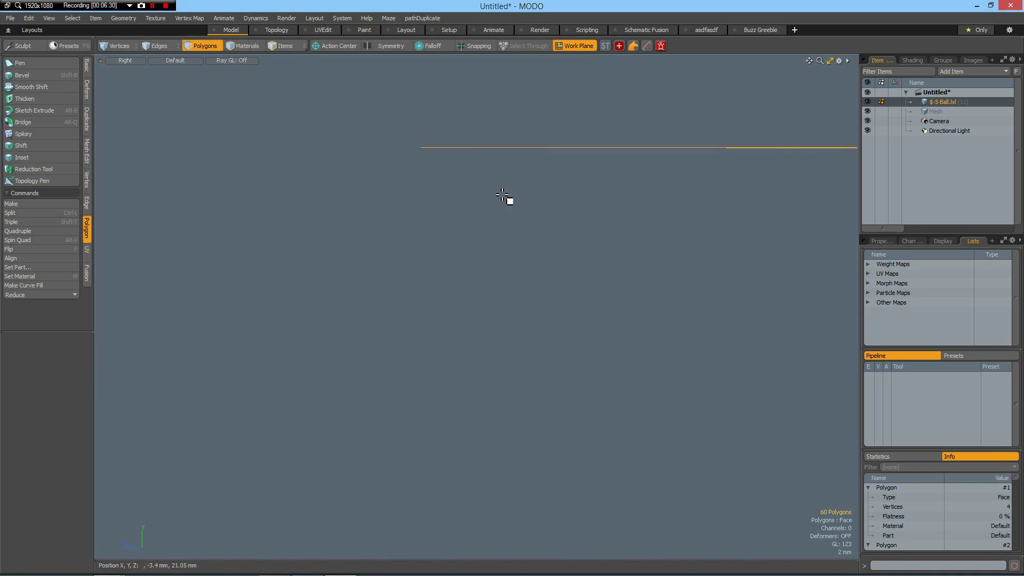
Duplicate the selected swirl in place, centre the Rotate tool on its end where the sloping face begins, and turn on Snapping.
{"action": "key", "text": "ctrl"}
{"action": "key", "text": "e"}
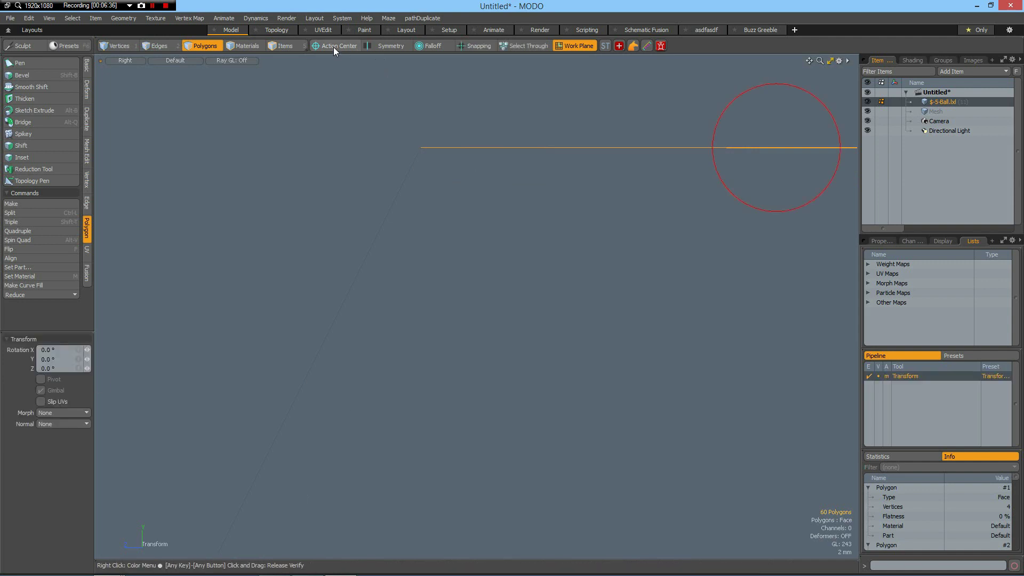
{"action": "left_click", "coordinate": [425, 152]}
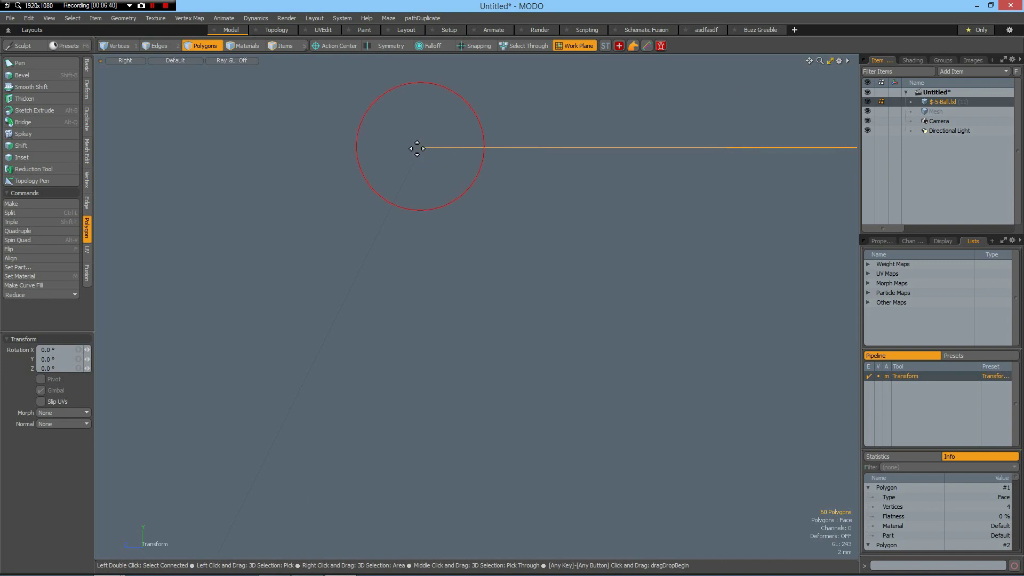
{"action": "left_click", "coordinate": [478, 46]}
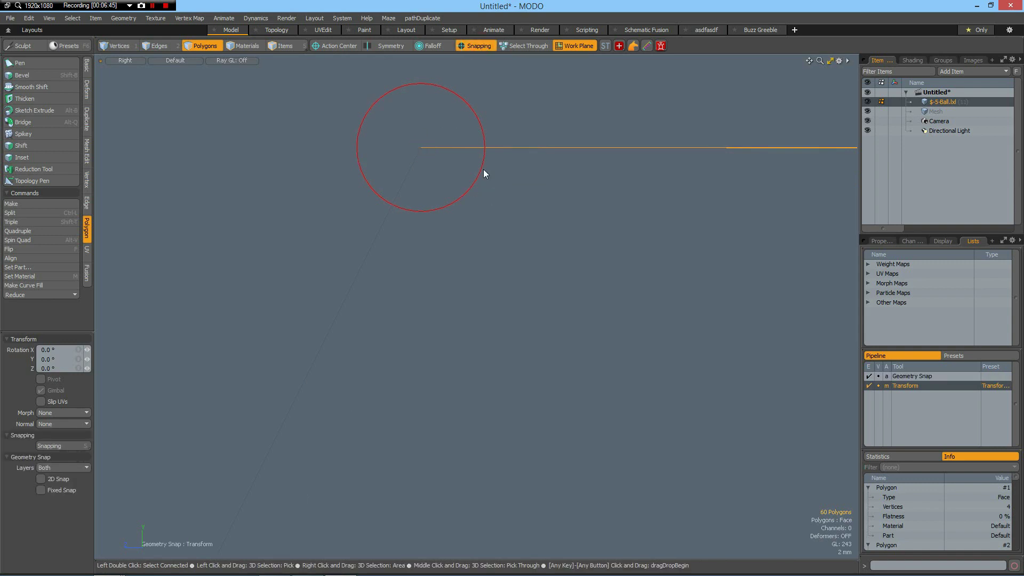
Rotate the duplicated swirl -116.5° on X so it snaps onto the adjacent sloping pentagon face, and inspect it in perspective.
{"action": "left_click_drag", "start_coordinate": [481, 166], "coordinate": [481, 167]}
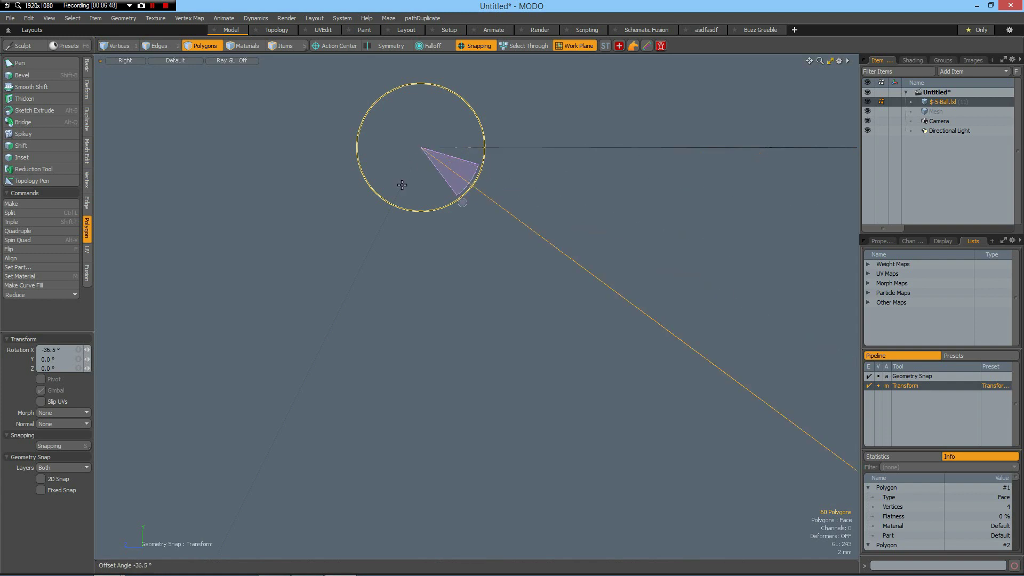
{"action": "left_click_drag", "start_coordinate": [402, 185], "coordinate": [101, 410]}
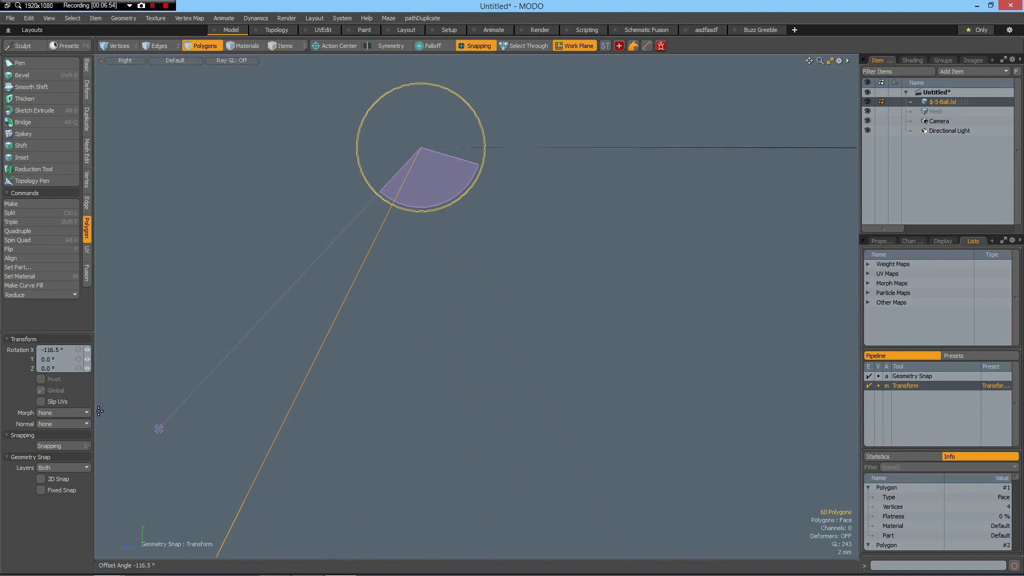
{"action": "left_click_drag", "start_coordinate": [163, 433], "coordinate": [164, 433]}
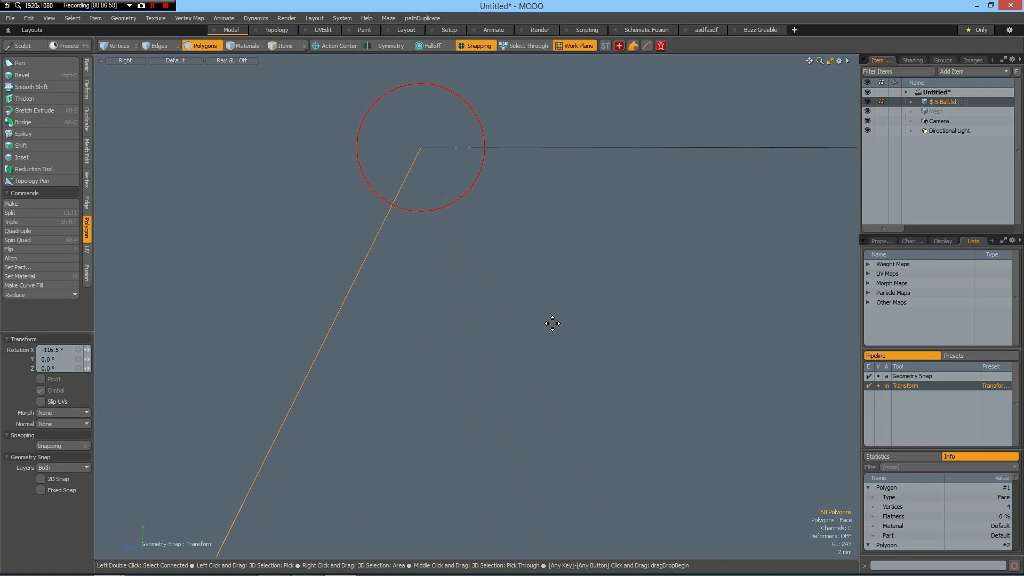
{"action": "left_click_drag", "start_coordinate": [580, 298], "coordinate": [541, 318], "text": "alt"}
{"action": "left_click_drag", "start_coordinate": [526, 270], "coordinate": [453, 326], "text": "alt"}
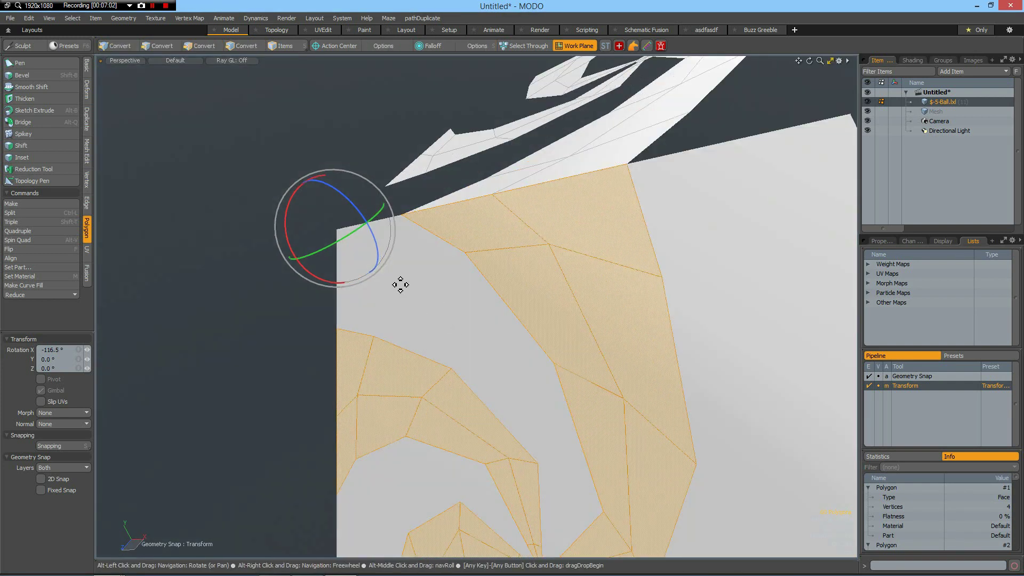
Delete the flat pentagon polygon lying behind the rotated swirl on the sloping face.
{"action": "key", "text": "space"}
{"action": "left_click_drag", "start_coordinate": [421, 315], "coordinate": [335, 223], "text": "alt+shift"}
{"action": "scroll", "coordinate": [647, 258], "scroll_direction": "down", "scroll_amount": 3}
{"action": "left_click", "coordinate": [644, 255]}
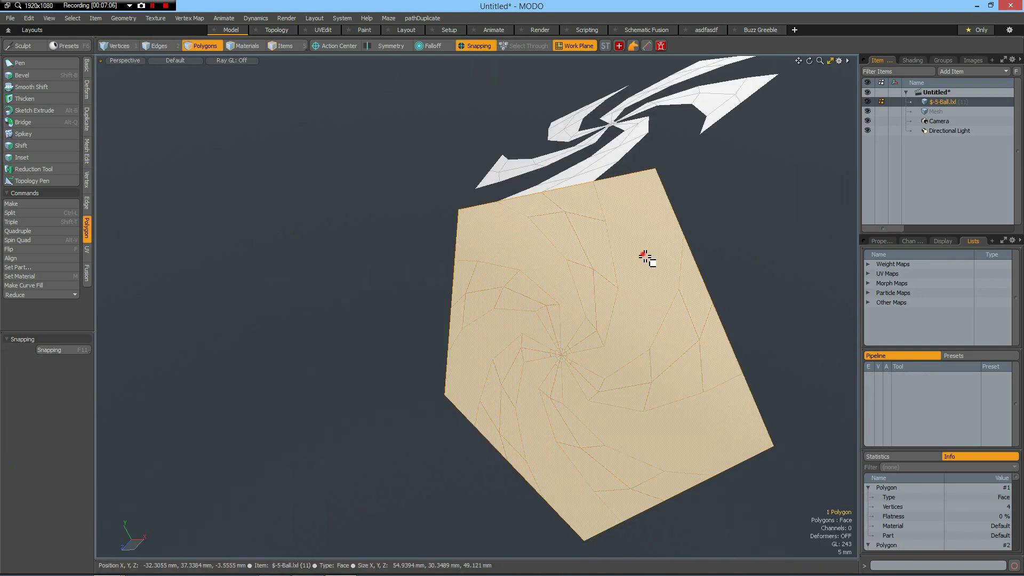
{"action": "left_click", "coordinate": [645, 257]}
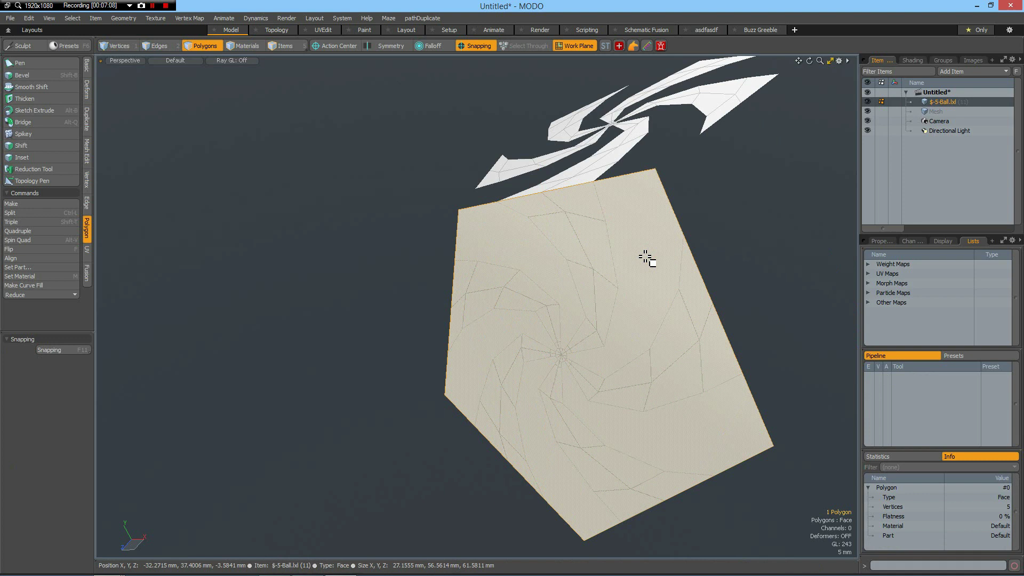
{"action": "key", "text": "Delete"}
Select all connected polygons of the sloping swirl and flip them.
{"action": "left_click_drag", "start_coordinate": [708, 253], "coordinate": [424, 252], "text": "alt"}
{"action": "double_click", "coordinate": [401, 249]}
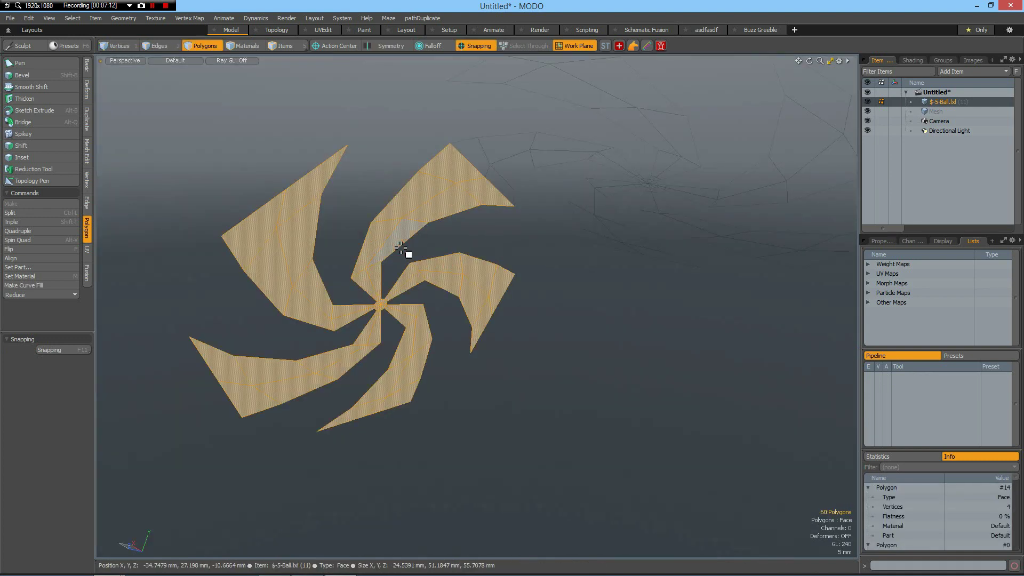
{"action": "key", "text": "f"}
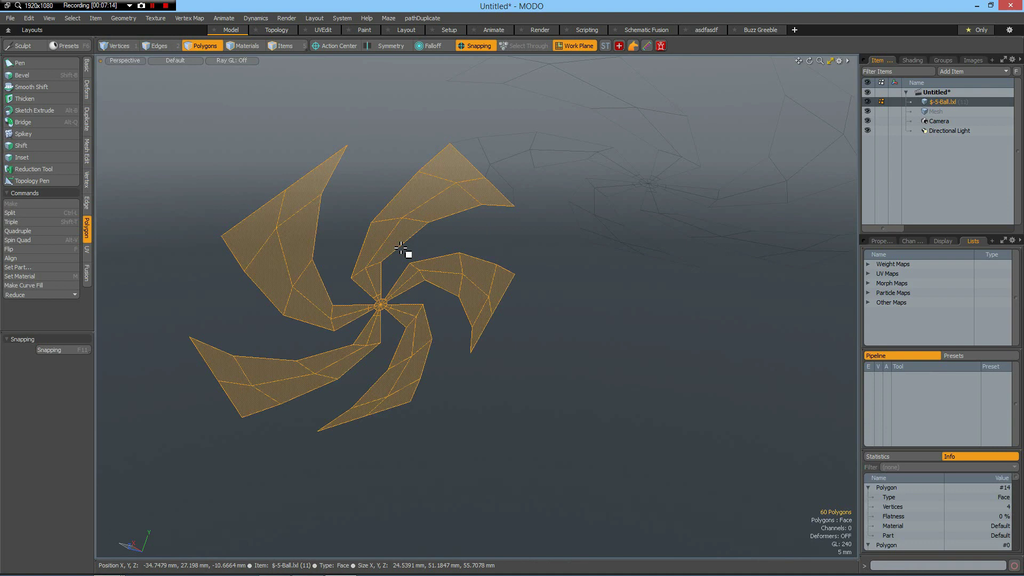
{"action": "left_click_drag", "start_coordinate": [625, 270], "coordinate": [672, 353], "text": "alt"}
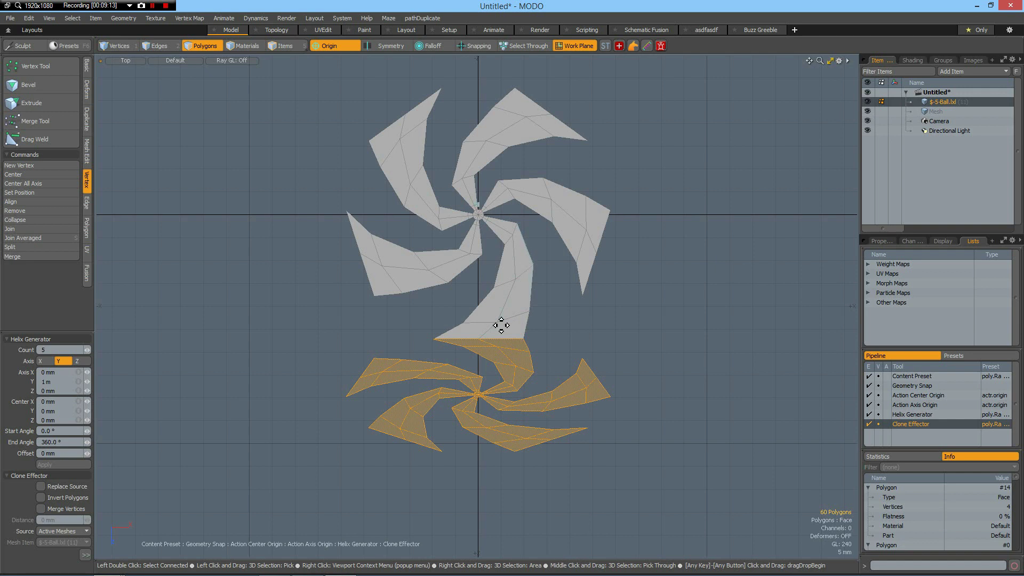
Mirror the flat swirl about the origin by scaling it to -100% on X, and flip its polygons.
{"action": "key", "text": "space"}
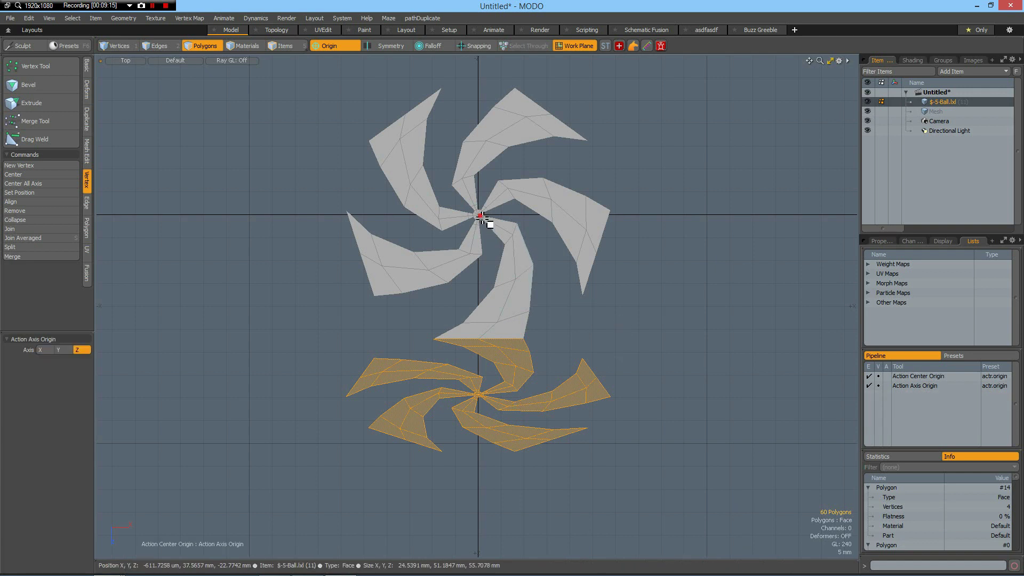
{"action": "double_click", "coordinate": [483, 217]}
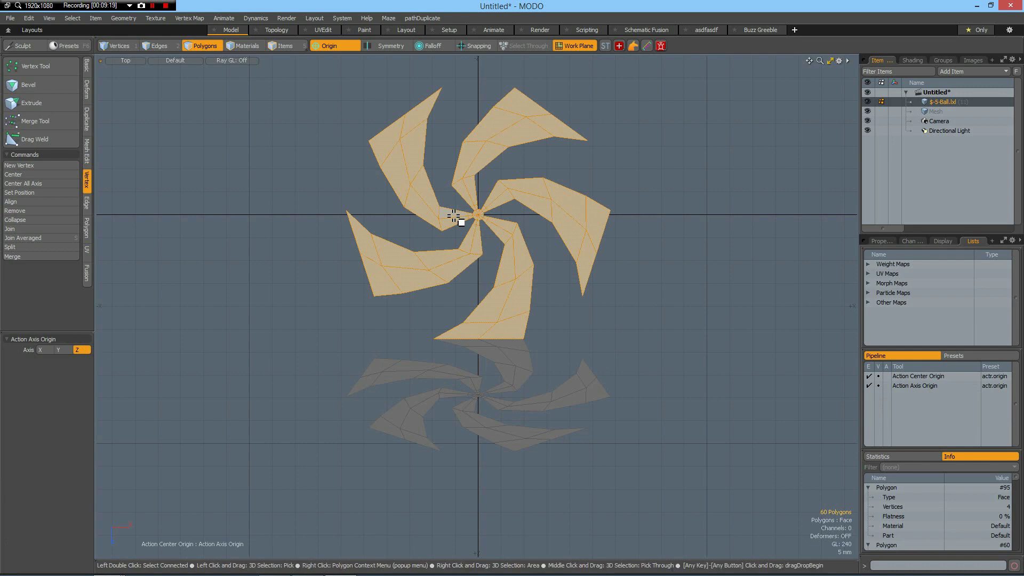
{"action": "key", "text": "r"}
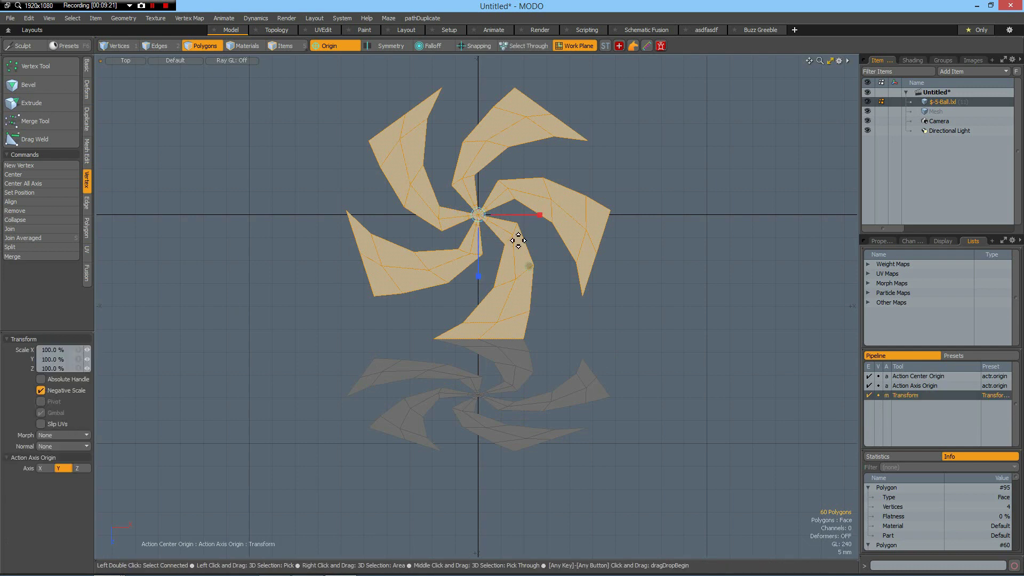
{"action": "left_click_drag", "start_coordinate": [539, 215], "coordinate": [423, 215]}
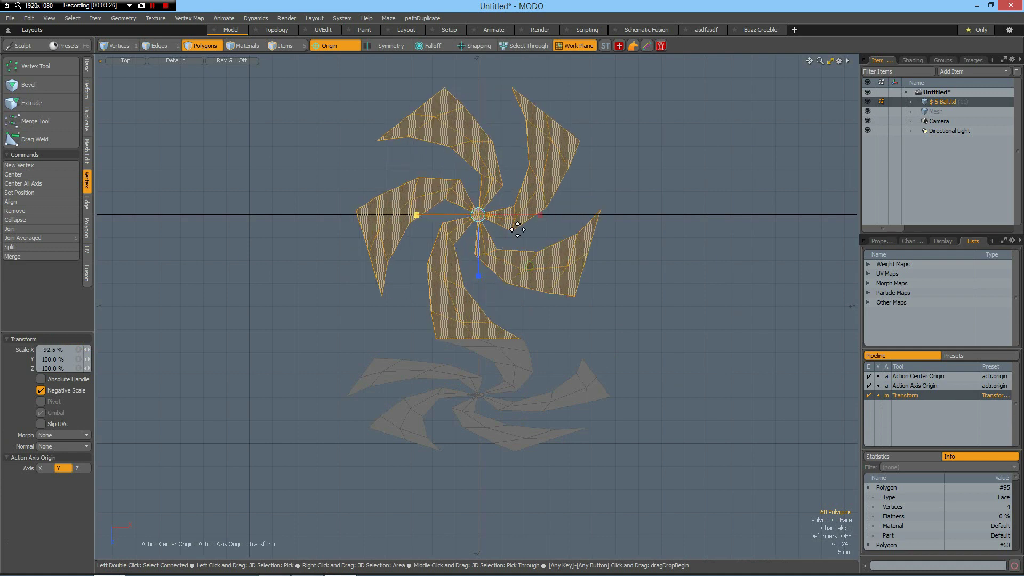
{"action": "left_click", "coordinate": [65, 349]}
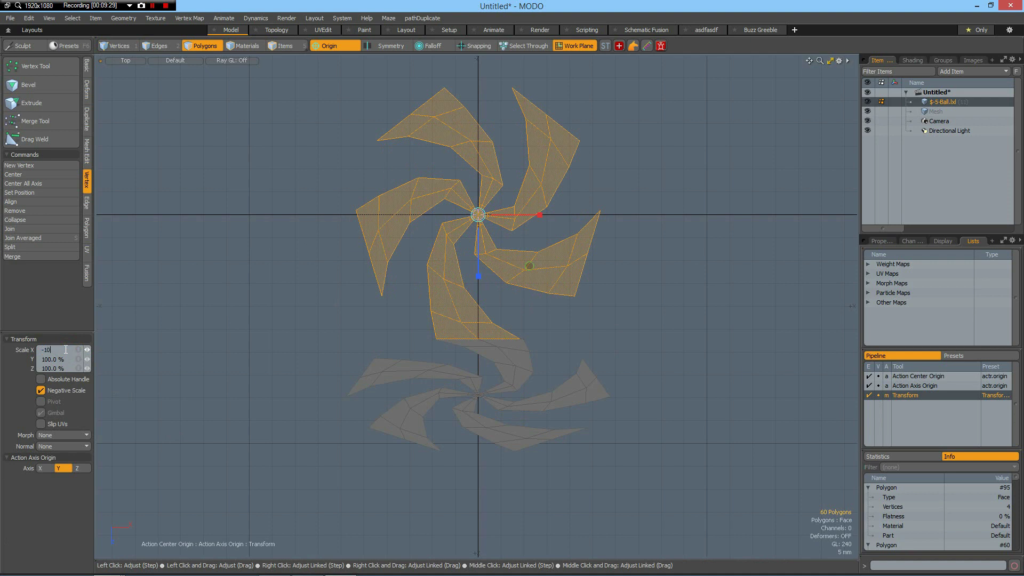
{"action": "type", "text": "-100"}
{"action": "key", "text": "Return"}
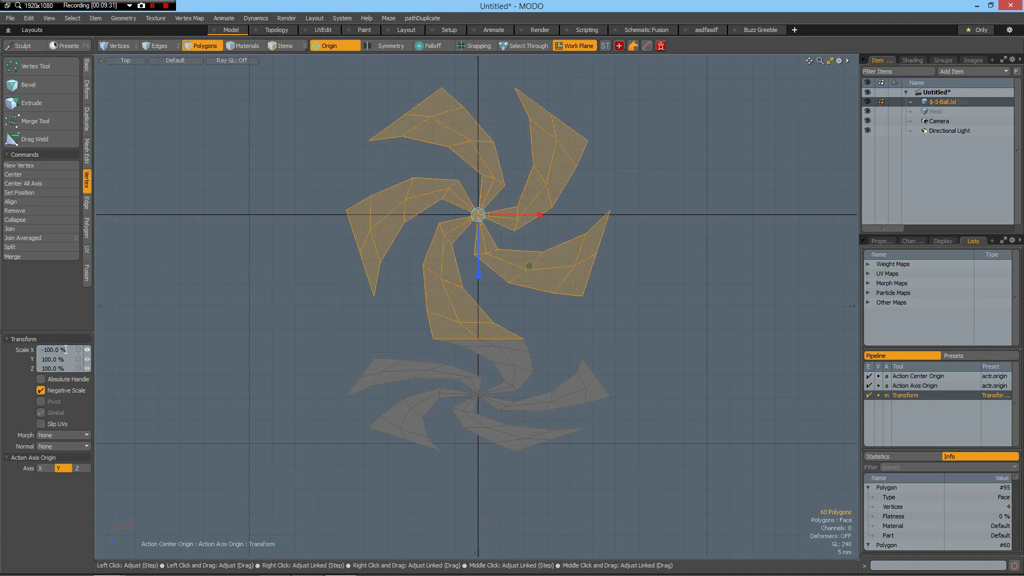
{"action": "key", "text": "f"}
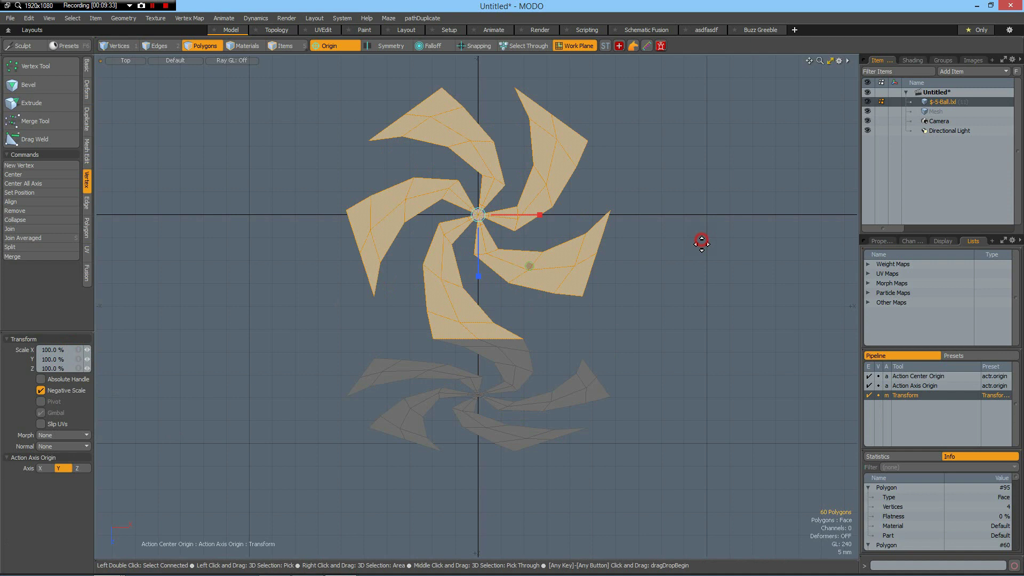
{"action": "key", "text": "space"}
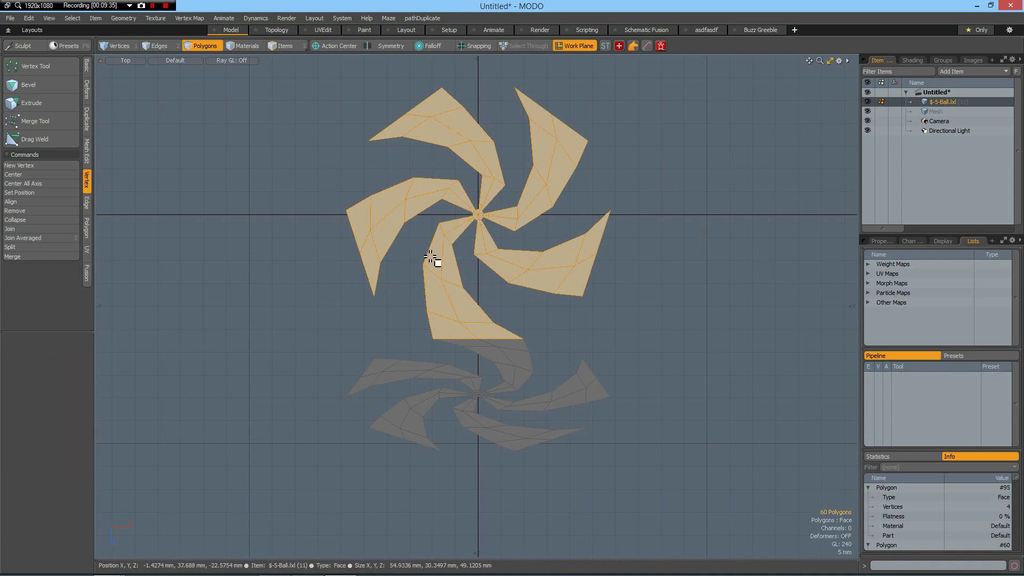
Radial Array the sloping swirl into 5 copies around the Y axis, with the action center set to Origin.
{"action": "mouse_move", "coordinate": [509, 369]}
{"action": "left_mouse_down"}
{"action": "mouse_move", "coordinate": [477, 405]}
{"action": "mouse_move", "coordinate": [562, 357]}
{"action": "left_mouse_up"}
{"action": "left_click", "coordinate": [608, 345]}
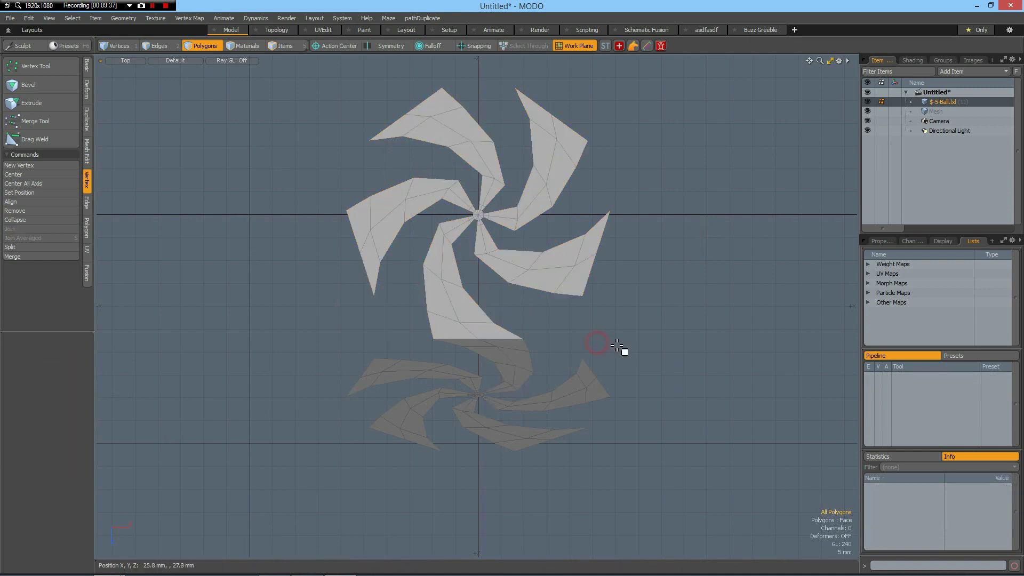
{"action": "double_click", "coordinate": [511, 359]}
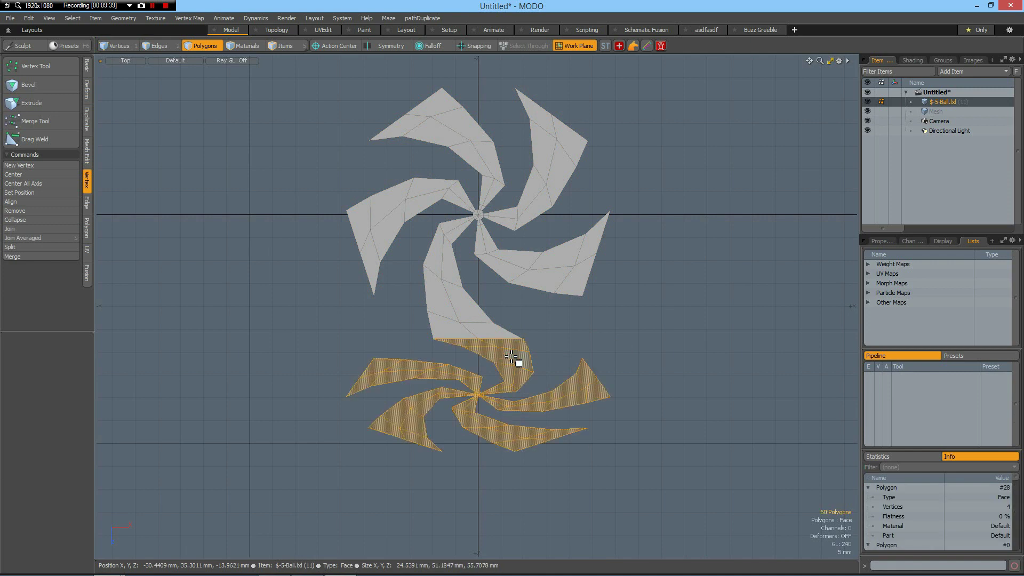
{"action": "left_click", "coordinate": [87, 121]}
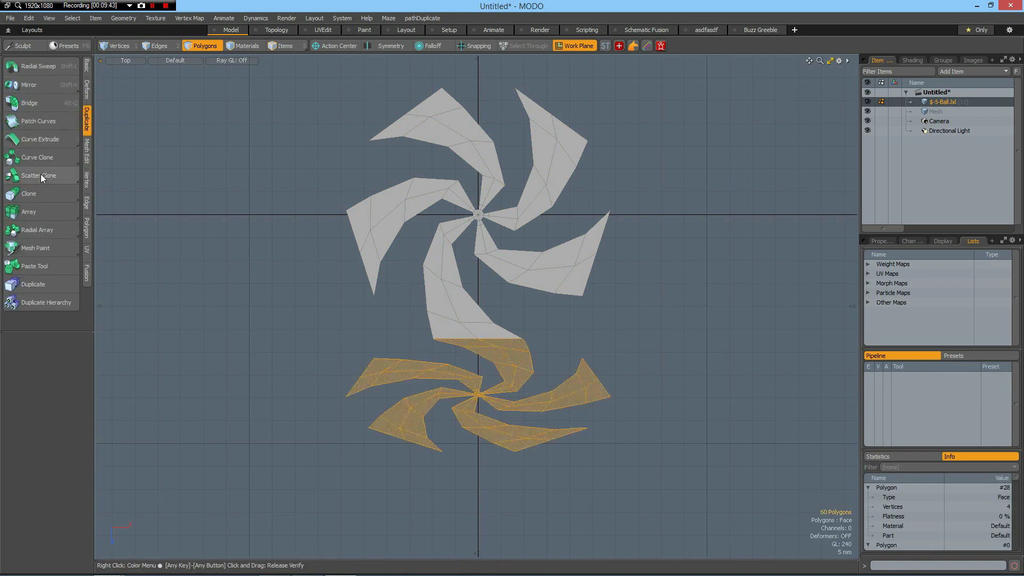
{"action": "left_click", "coordinate": [41, 230]}
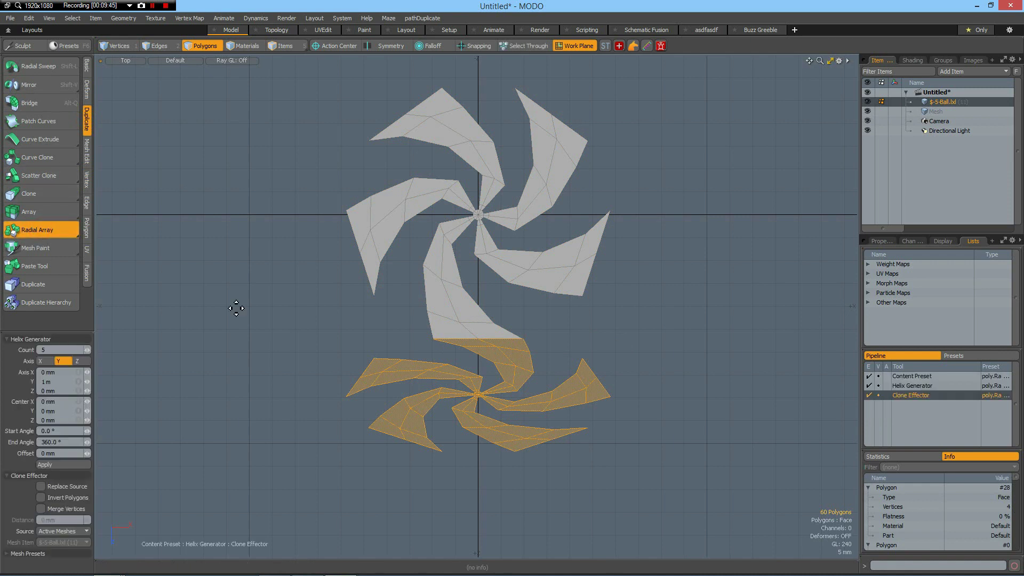
{"action": "left_click", "coordinate": [340, 47]}
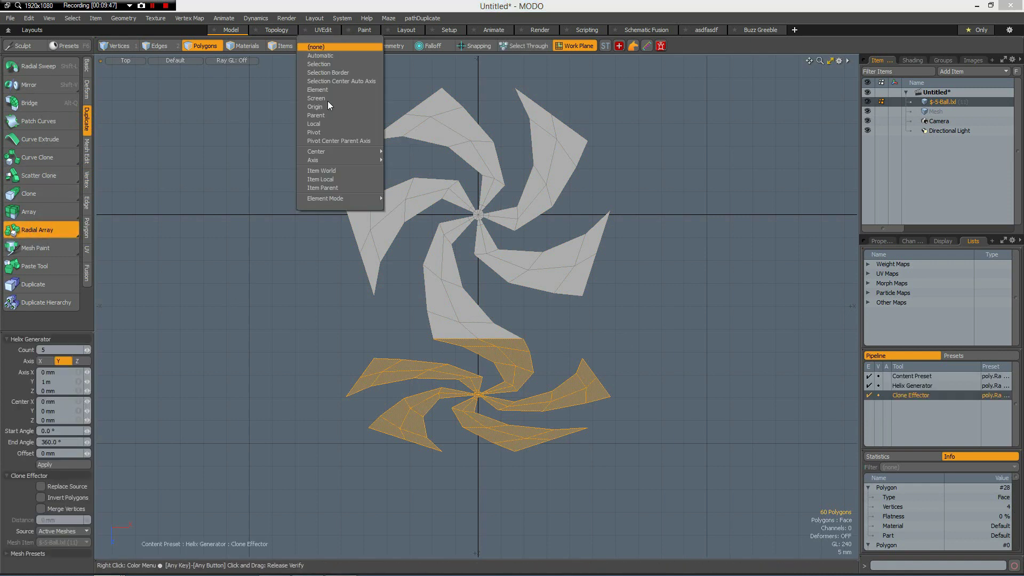
{"action": "left_click", "coordinate": [326, 107]}
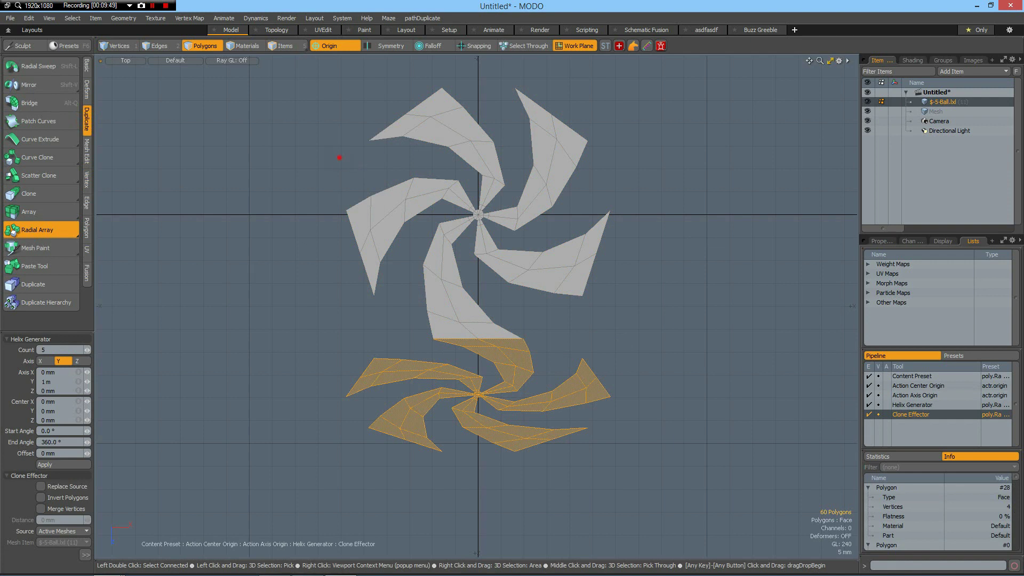
{"action": "left_click", "coordinate": [342, 160]}
{"action": "key", "text": "Escape"}
{"action": "key", "text": "Escape"}
{"action": "key", "text": "Escape"}
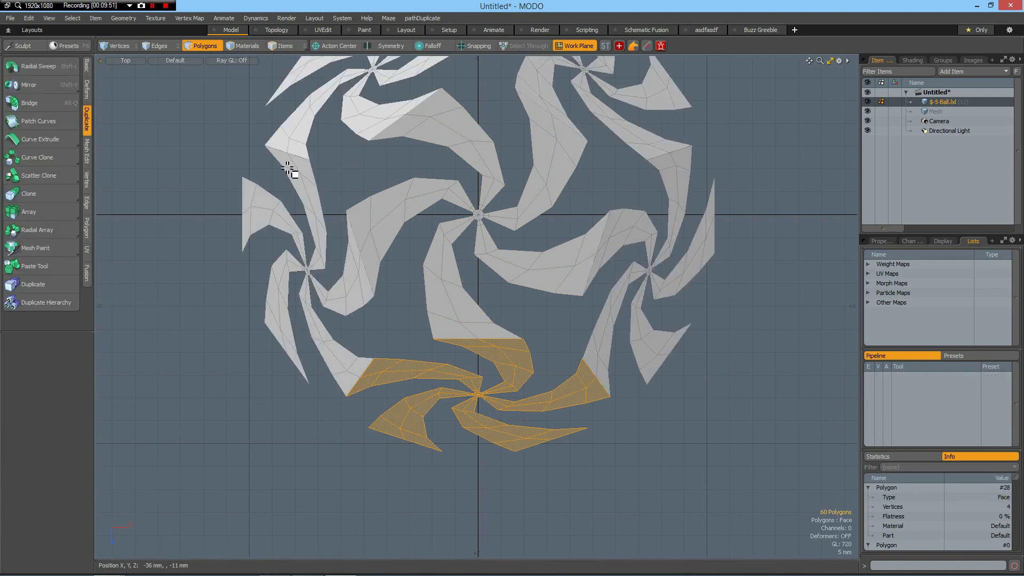
Merge the vertices of all swirls with a Fixed range and a distance of 100 um.
{"action": "scroll", "coordinate": [495, 261], "scroll_direction": "down", "scroll_amount": 2}
{"action": "left_click_drag", "start_coordinate": [495, 267], "coordinate": [487, 335], "text": "alt"}
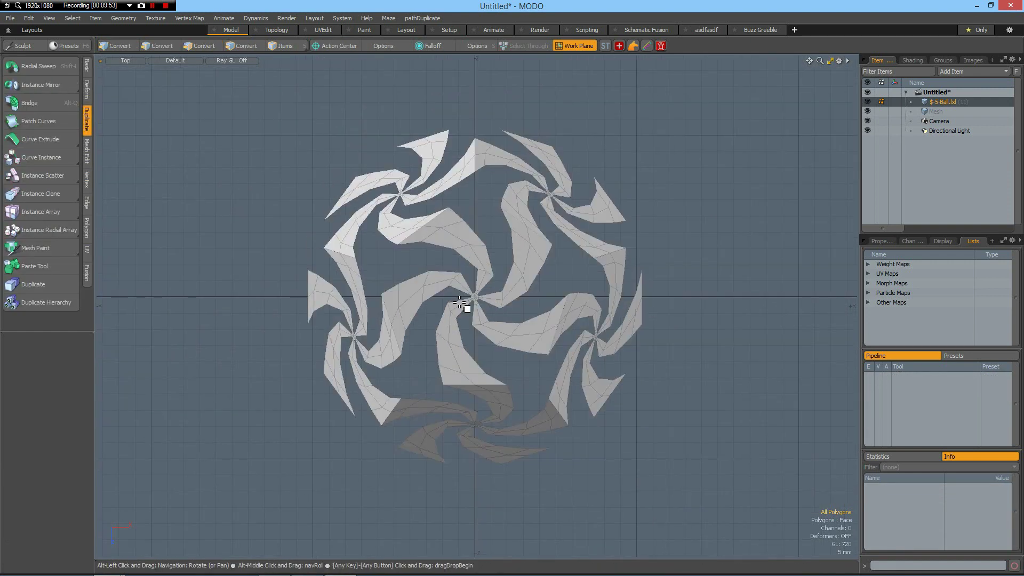
{"action": "left_click", "coordinate": [87, 180]}
{"action": "left_click", "coordinate": [49, 256]}
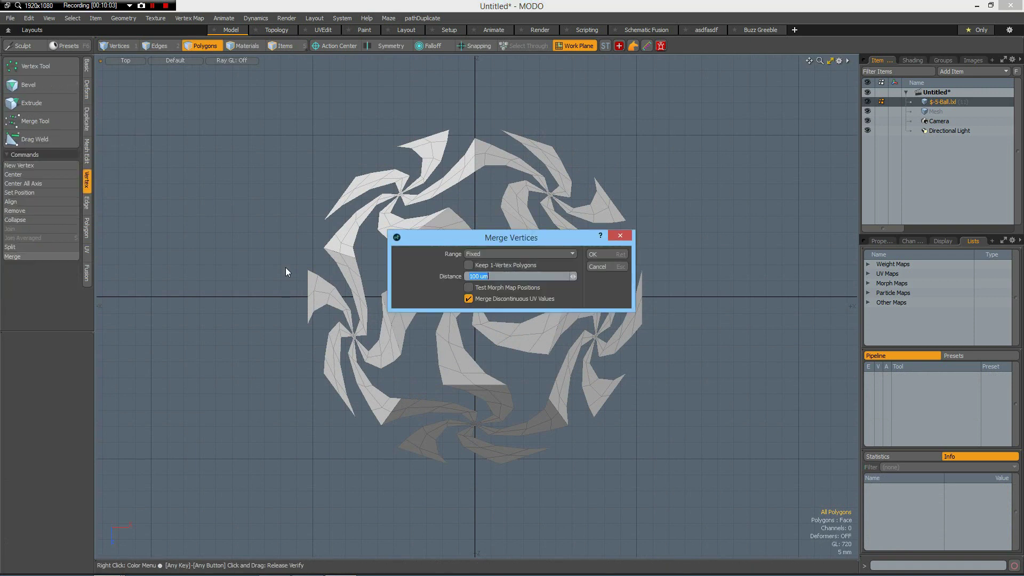
{"action": "left_click", "coordinate": [504, 252]}
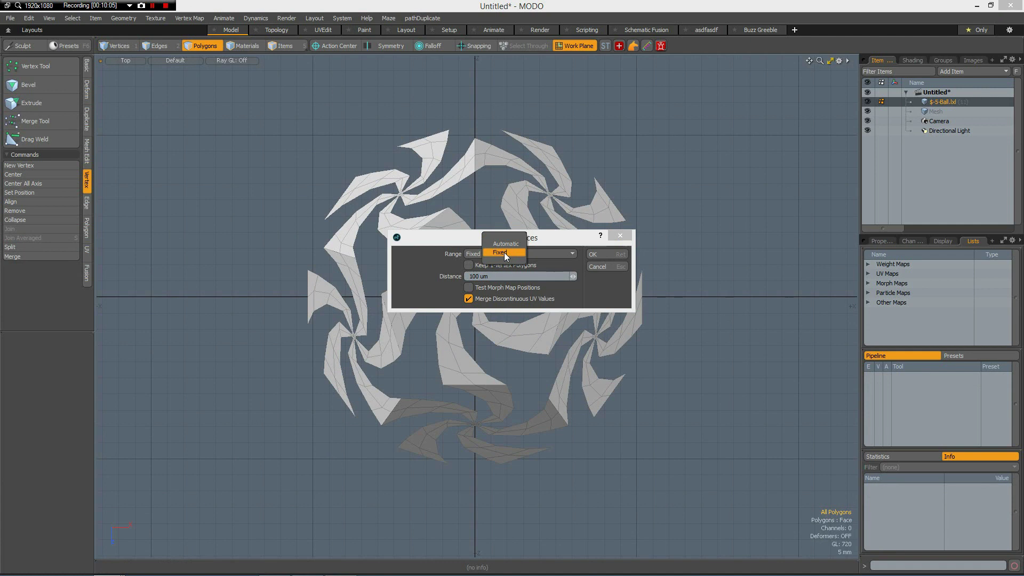
{"action": "left_click", "coordinate": [497, 276]}
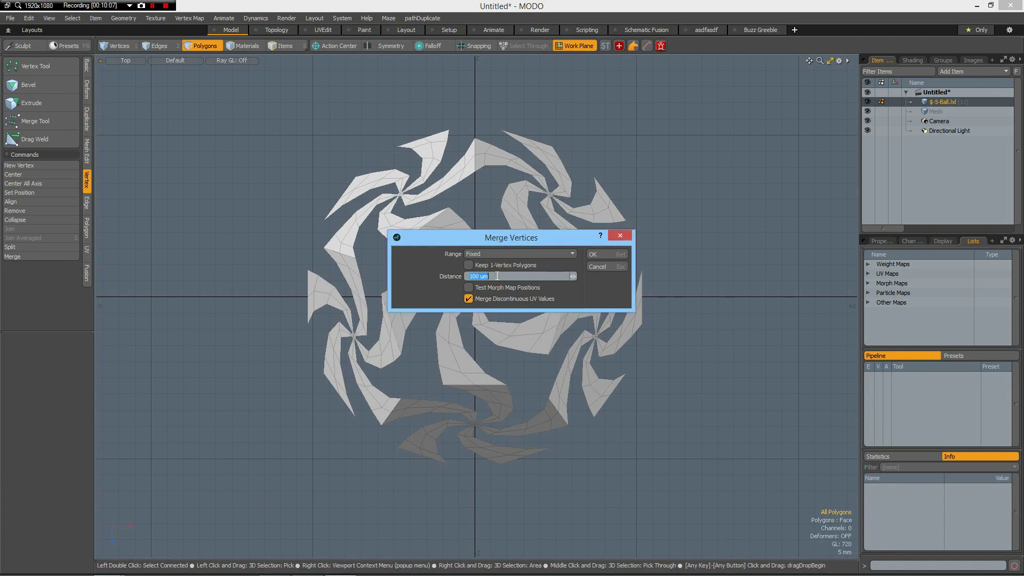
{"action": "left_click", "coordinate": [604, 254]}
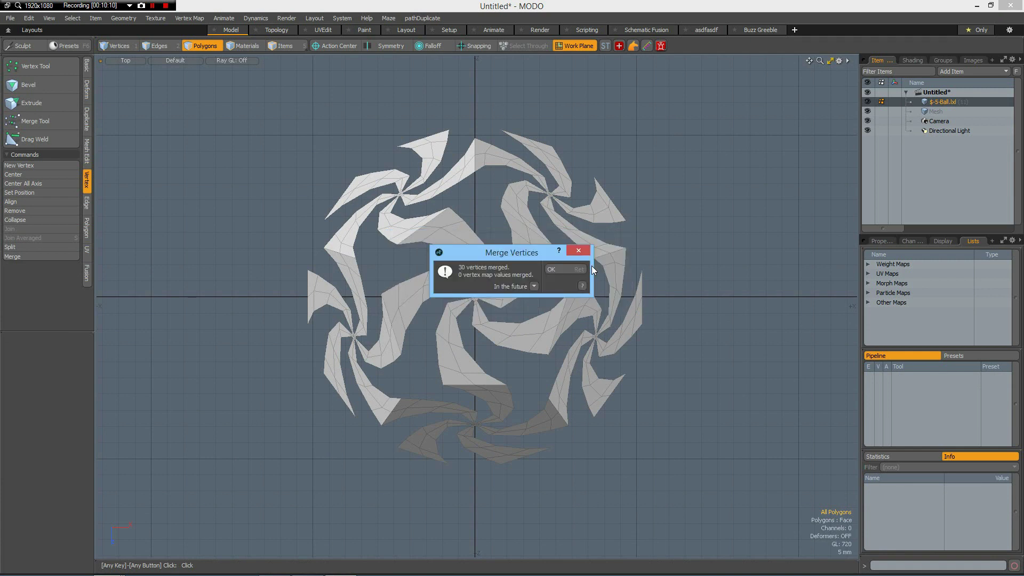
{"action": "left_click", "coordinate": [561, 269]}
Move the whole half ball up about 44.4 mm on Y in the Right view.
{"action": "key", "text": "KP_3"}
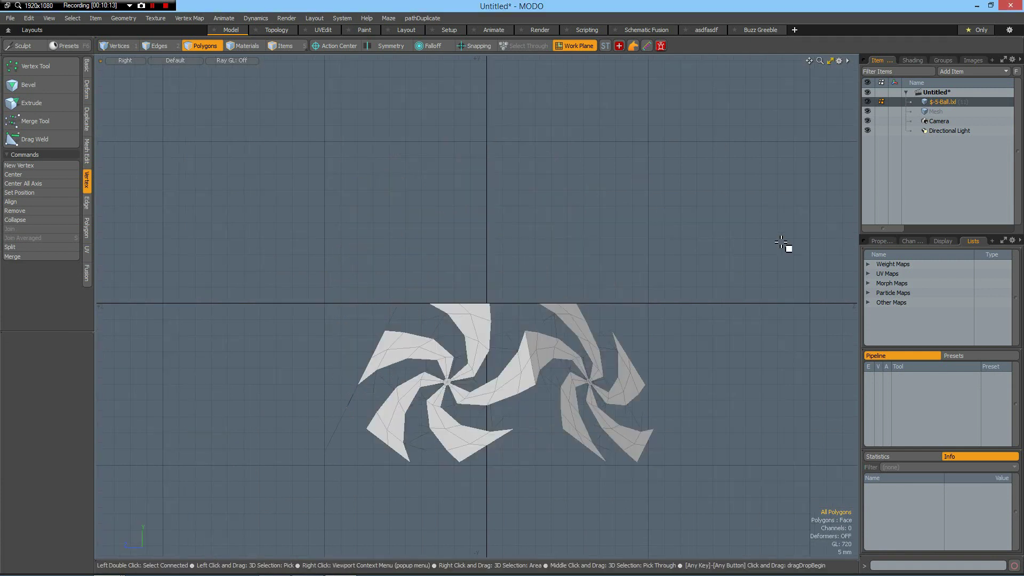
{"action": "key", "text": "y"}
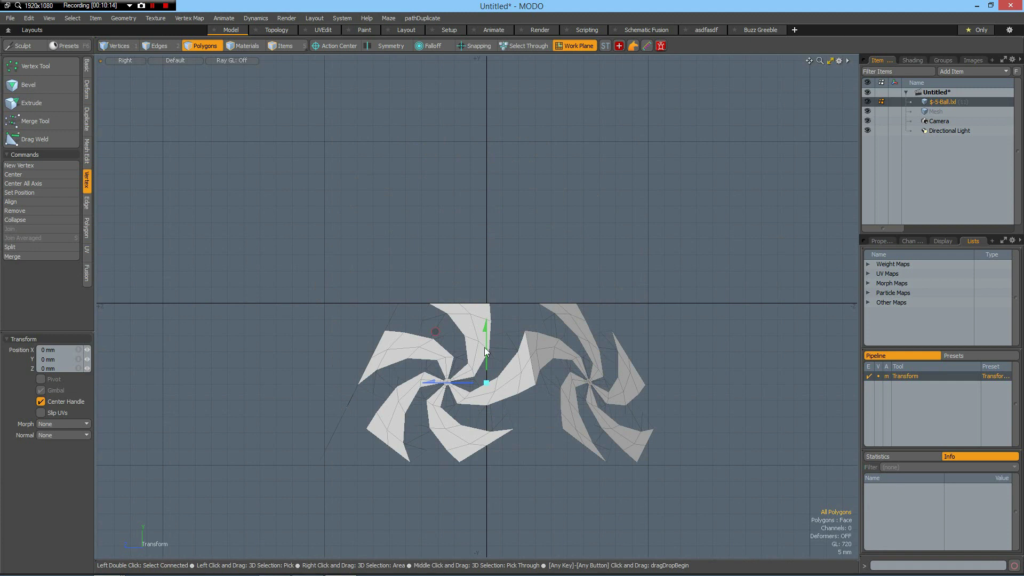
{"action": "left_click_drag", "start_coordinate": [488, 350], "coordinate": [435, 172]}
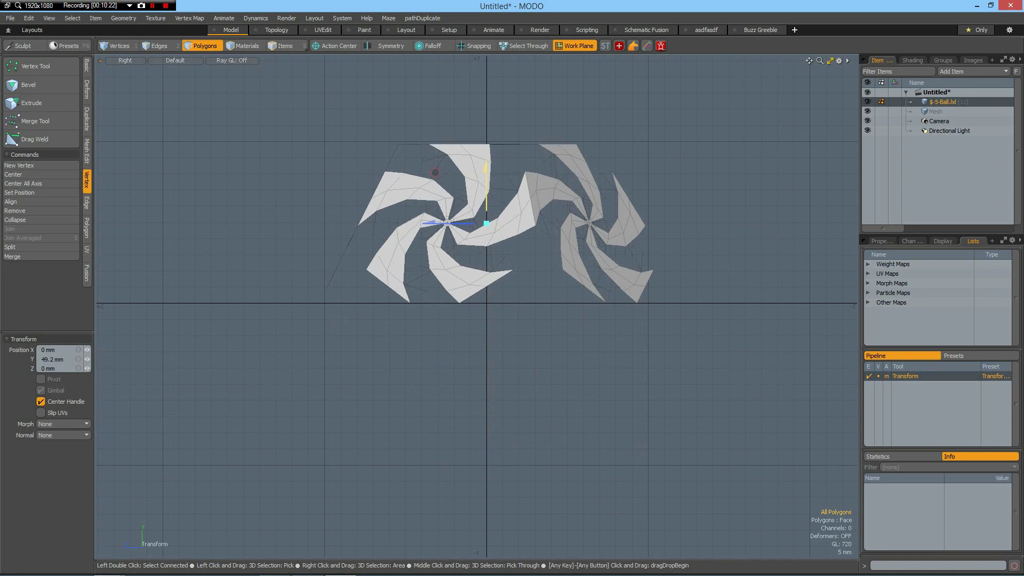
{"action": "left_click_drag", "start_coordinate": [435, 172], "coordinate": [435, 188]}
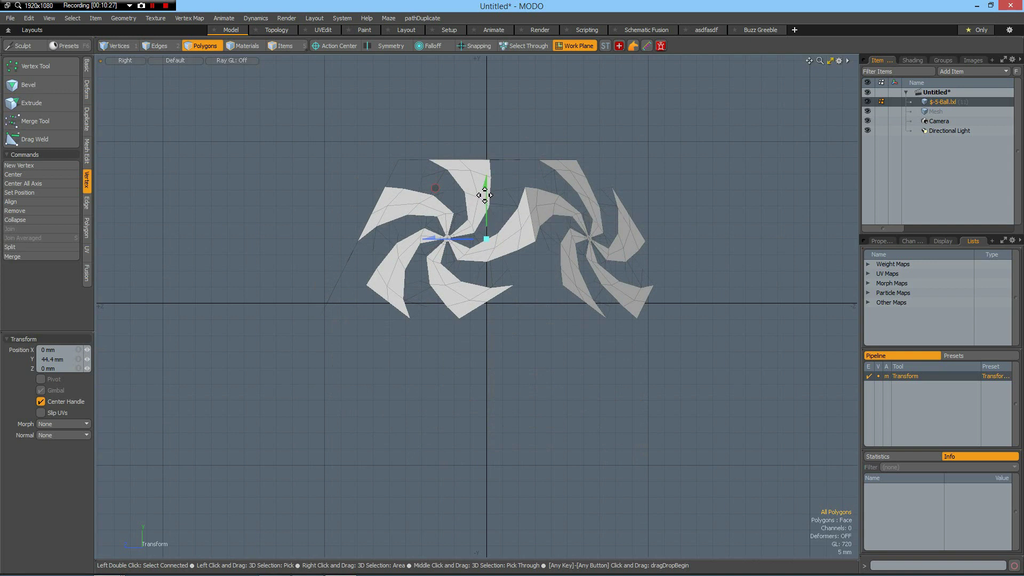
Select all connected polygons of the half ball and duplicate them in place.
{"action": "key", "text": "e"}
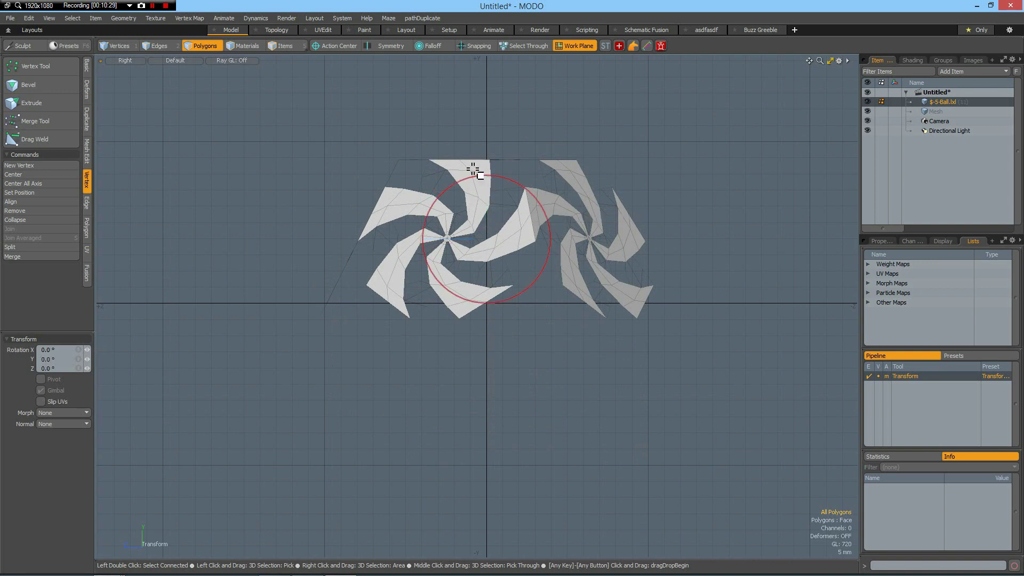
{"action": "key", "text": "q"}
{"action": "double_click", "coordinate": [473, 176]}
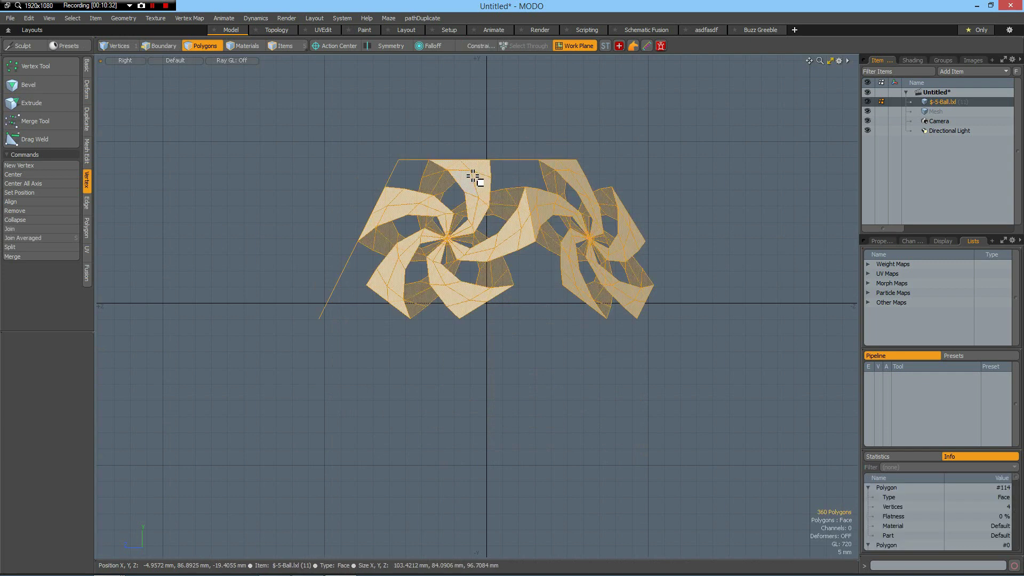
Rotate the duplicated half ball -180° on X around the Origin action center and inspect the seam between the halves.
{"action": "key", "text": "e"}
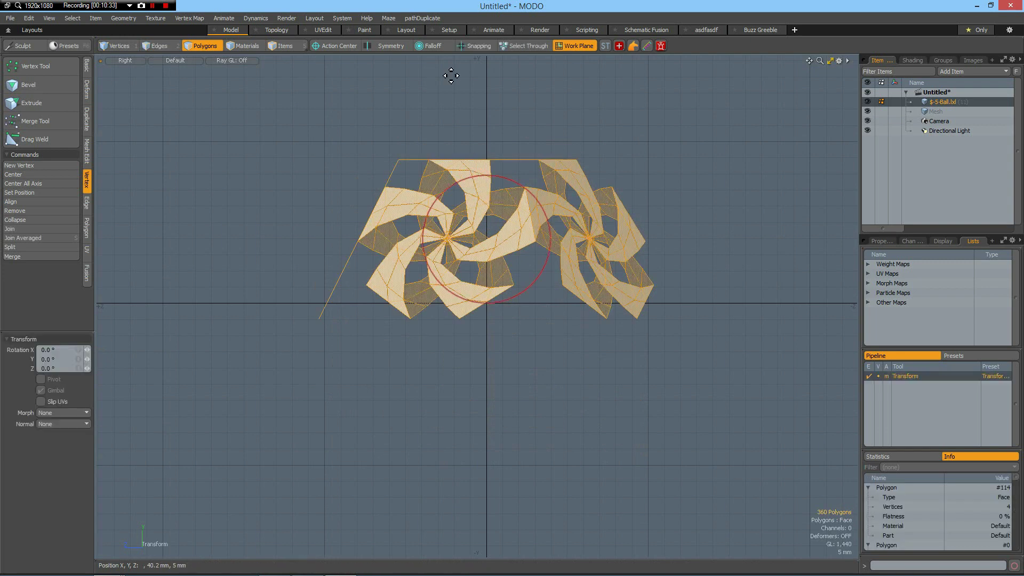
{"action": "left_click", "coordinate": [344, 45]}
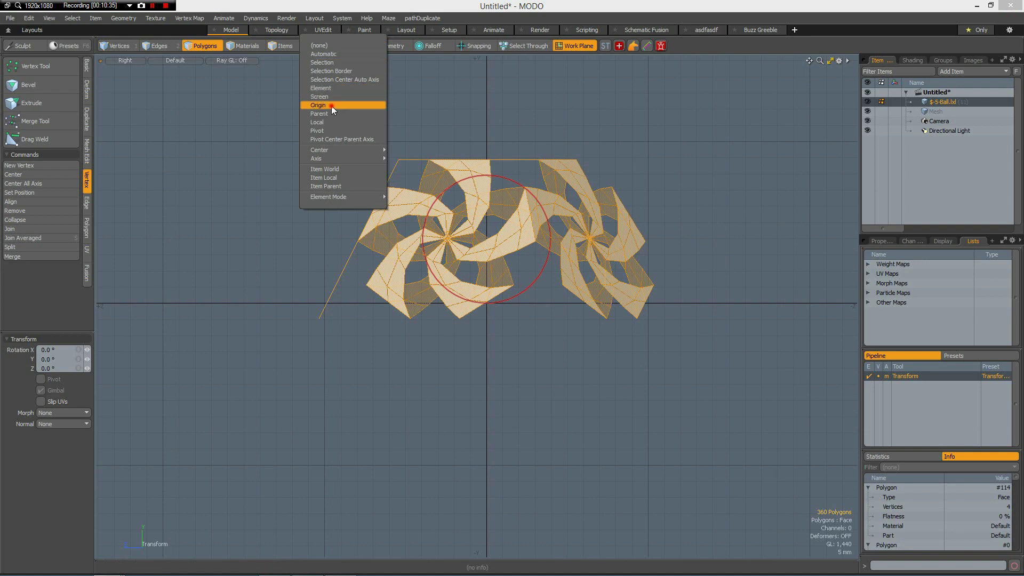
{"action": "left_click", "coordinate": [332, 106]}
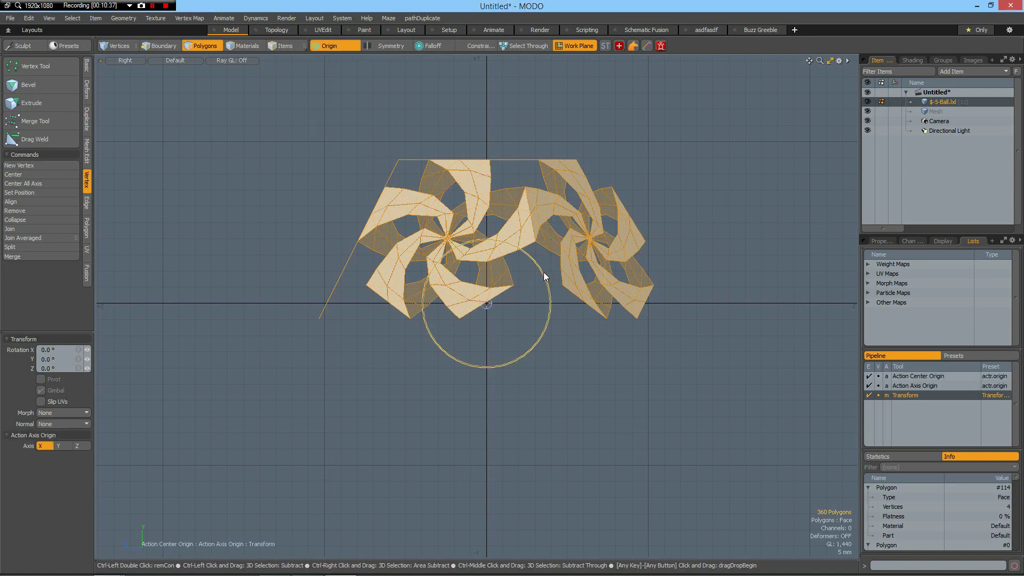
{"action": "left_click_drag", "start_coordinate": [543, 273], "coordinate": [449, 335]}
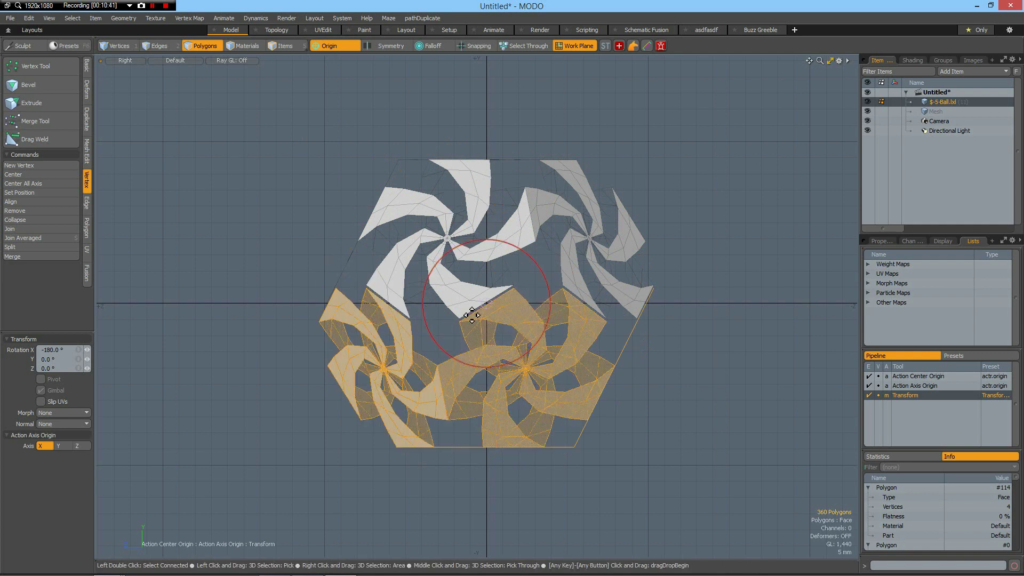
{"action": "scroll", "coordinate": [468, 310], "scroll_direction": "up", "scroll_amount": 6}
{"action": "key", "text": "q"}
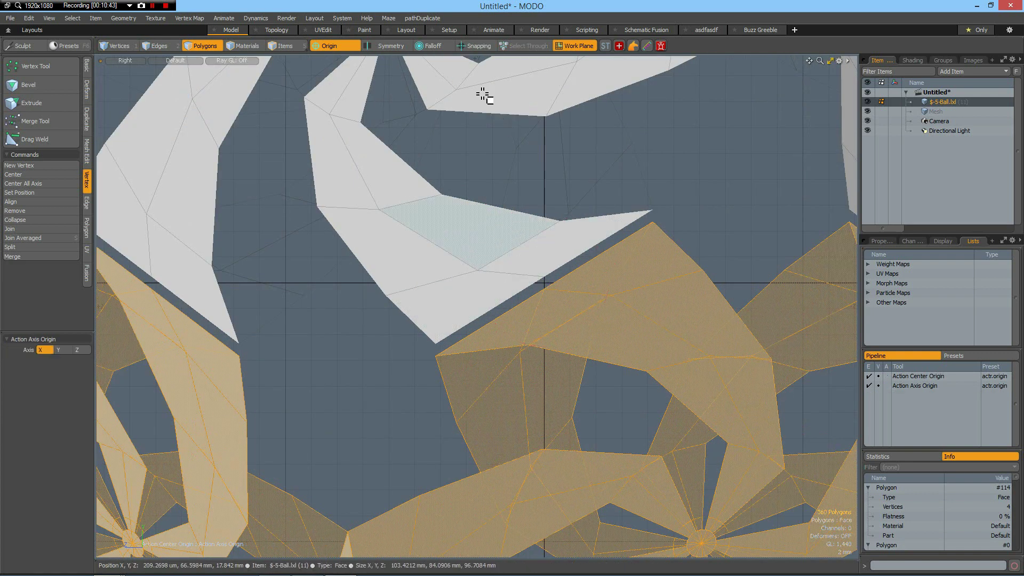
Move the duplicated half ball up 900 um on Y to close the seam with the other half, and clear the selection.
{"action": "scroll", "coordinate": [551, 226], "scroll_direction": "up", "scroll_amount": 2}
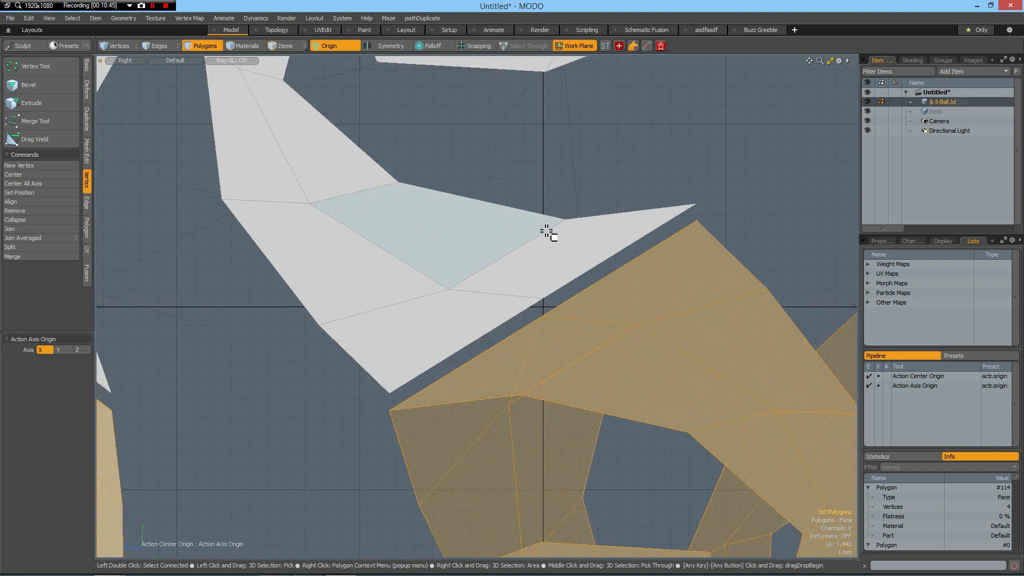
{"action": "key", "text": "y"}
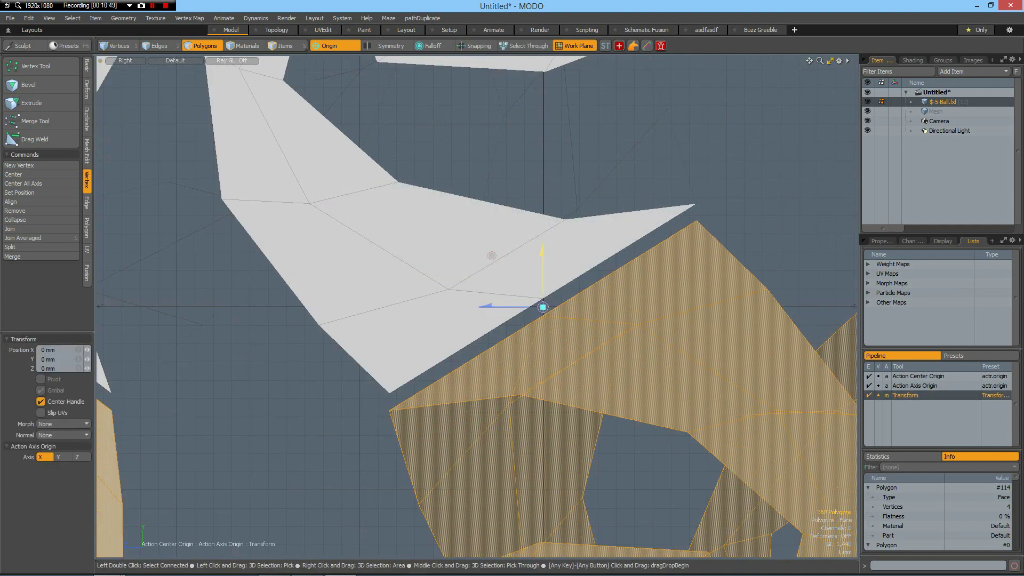
{"action": "left_click_drag", "start_coordinate": [542, 265], "coordinate": [543, 249]}
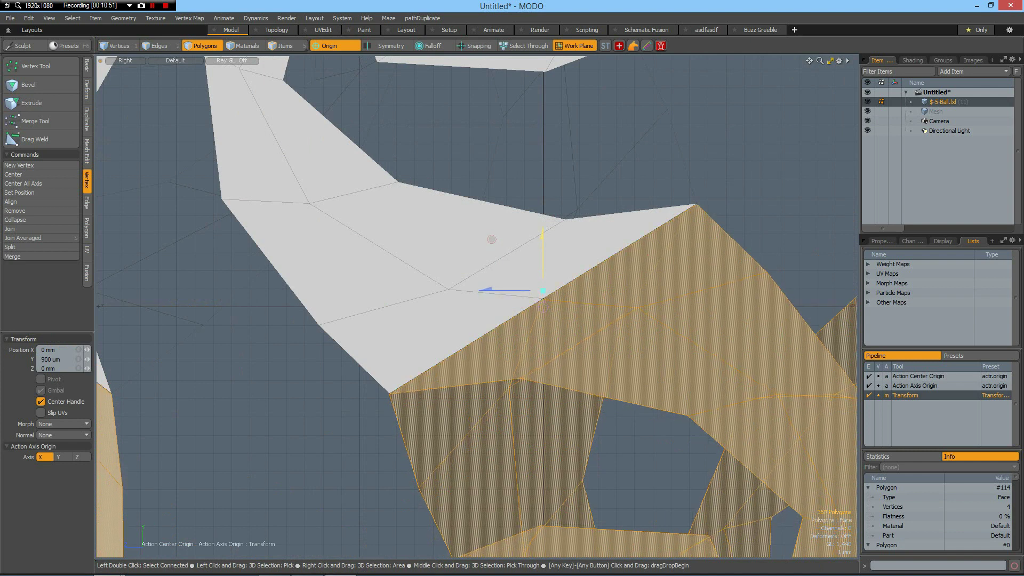
{"action": "key", "text": "space"}
{"action": "left_click", "coordinate": [731, 181]}
{"action": "scroll", "coordinate": [730, 187], "scroll_direction": "down", "scroll_amount": 5}
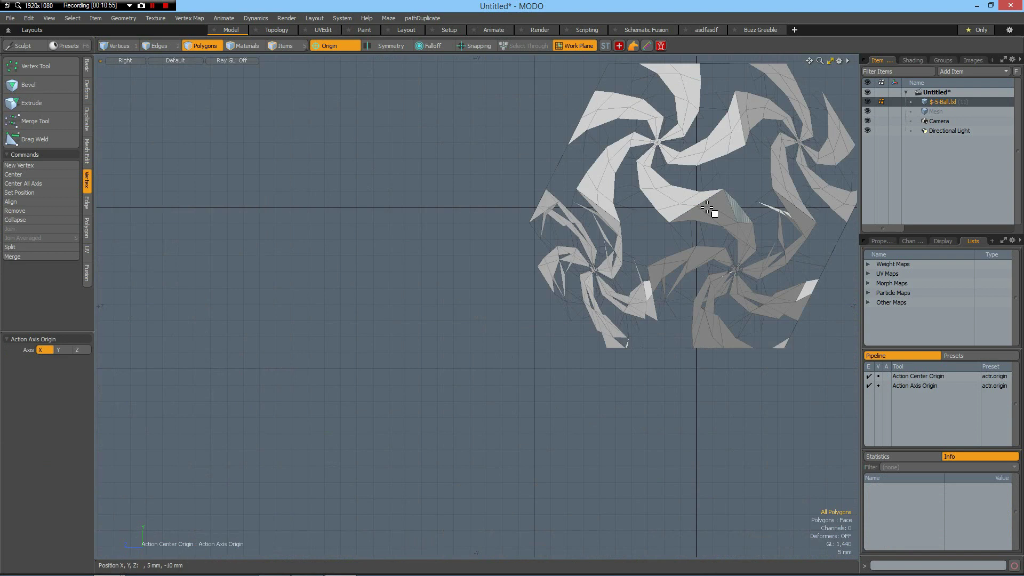
Switch to the Perspective view, check the joined ball with its lower half reselected, and hide the work plane grid.
{"action": "left_click_drag", "start_coordinate": [544, 259], "coordinate": [457, 337], "text": "alt"}
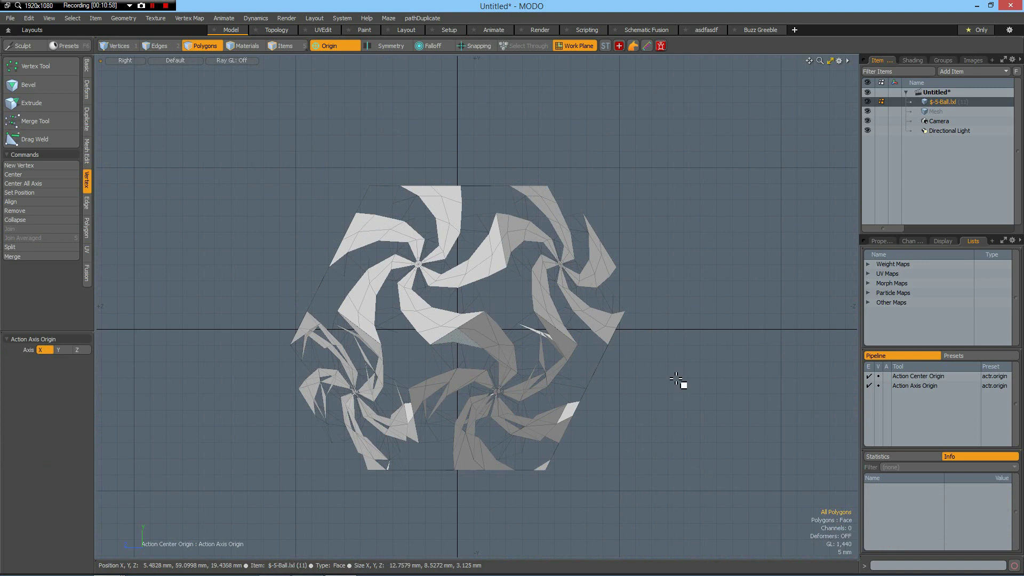
{"action": "key", "text": "ctrl+space"}
{"action": "left_click", "coordinate": [705, 352]}
{"action": "left_click_drag", "start_coordinate": [487, 299], "coordinate": [408, 227], "text": "alt"}
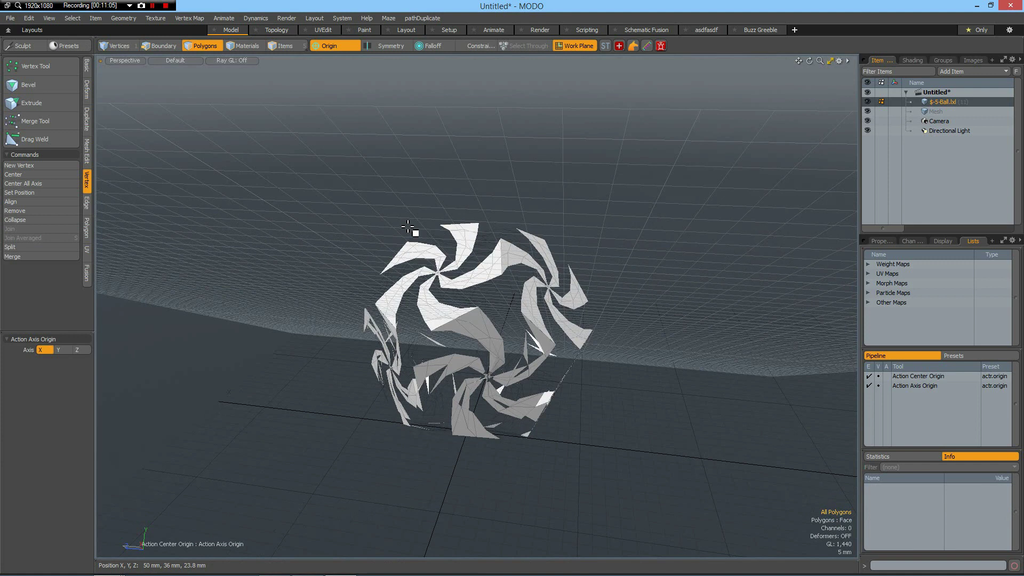
{"action": "key", "text": "ctrl+z"}
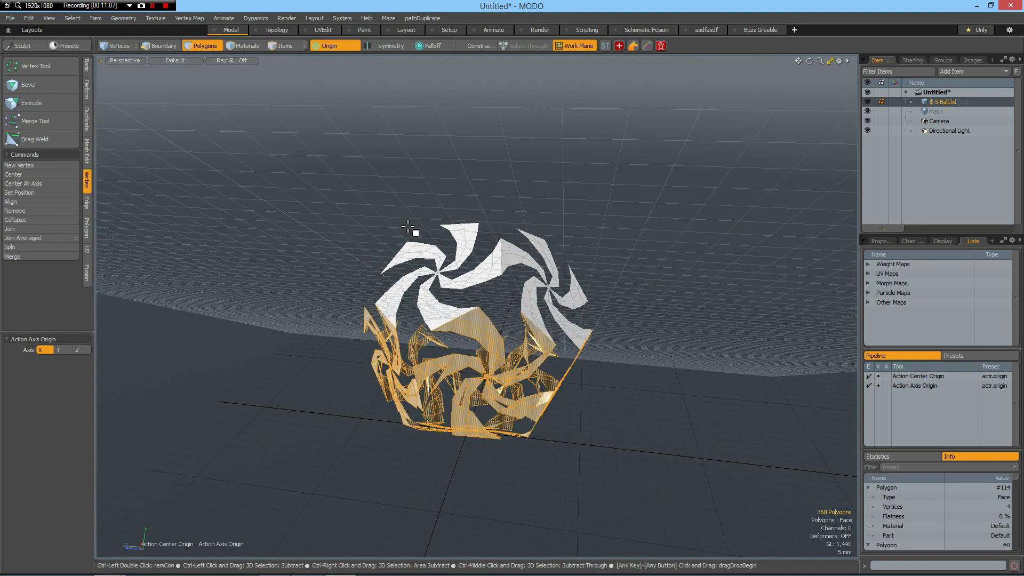
{"action": "key", "text": "y"}
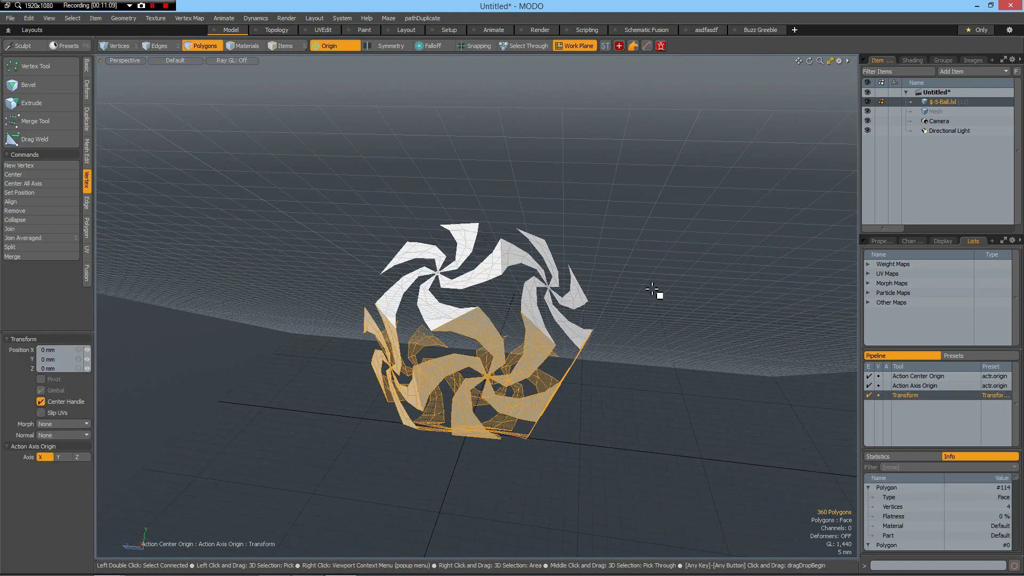
{"action": "key", "text": "space"}
{"action": "left_click_drag", "start_coordinate": [676, 367], "coordinate": [713, 290], "text": "alt"}
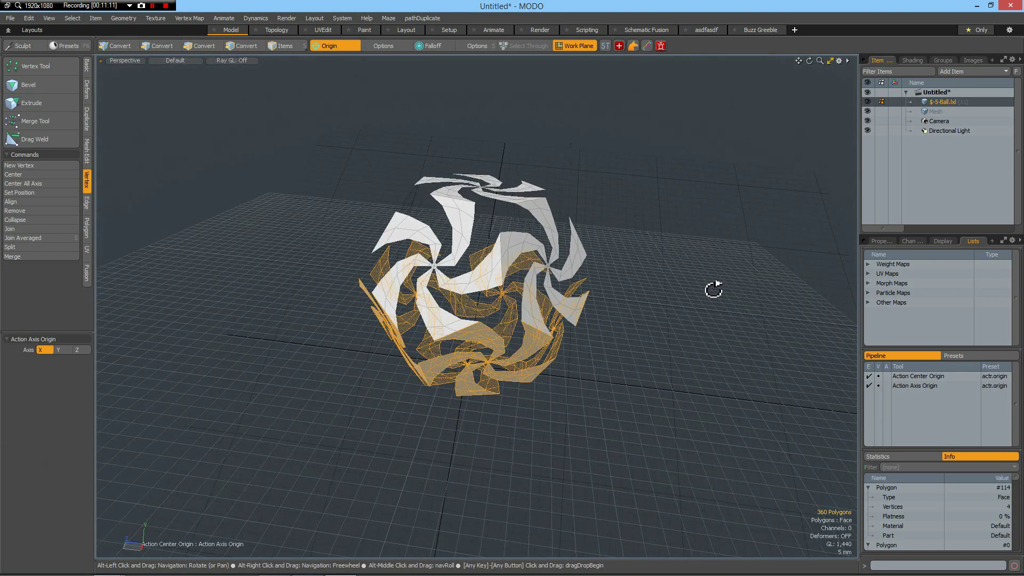
{"action": "key", "text": "ctrl+3"}
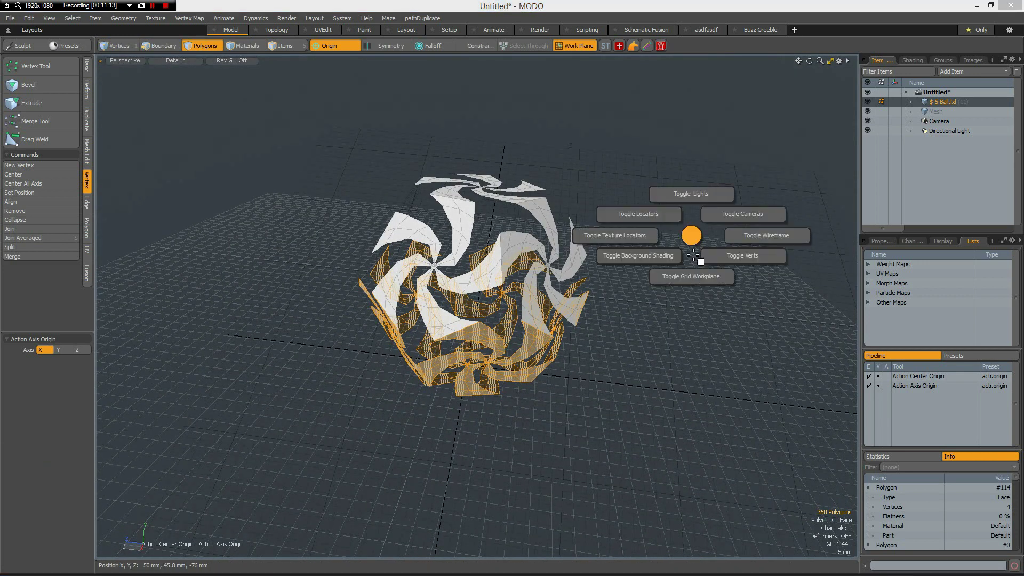
{"action": "left_click", "coordinate": [695, 280]}
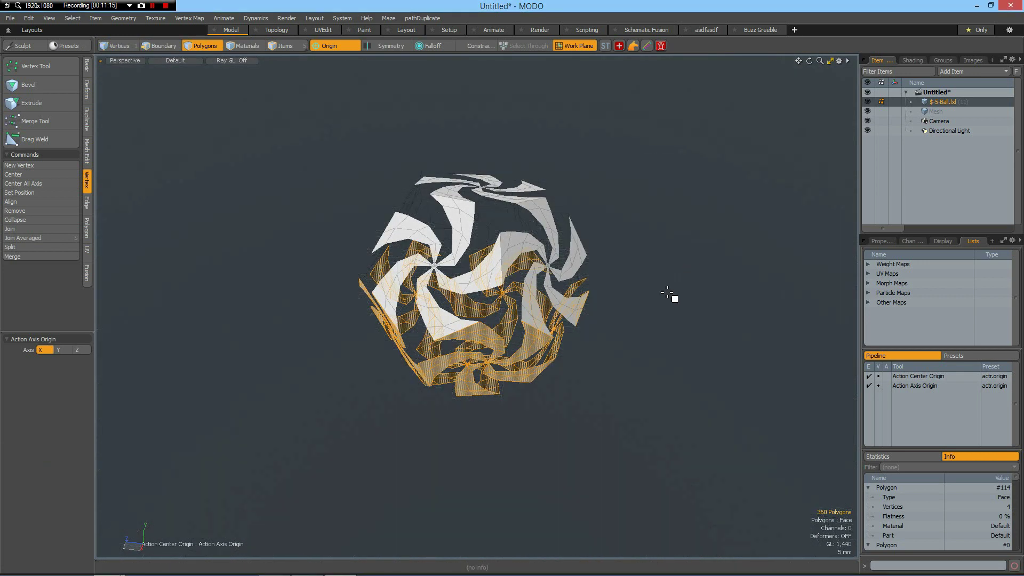
Merge the vertices of both halves of the ball with a Fixed range and a distance of 100 um.
{"action": "left_click", "coordinate": [680, 328]}
{"action": "left_click_drag", "start_coordinate": [603, 357], "coordinate": [629, 314], "text": "alt"}
{"action": "left_click", "coordinate": [36, 256]}
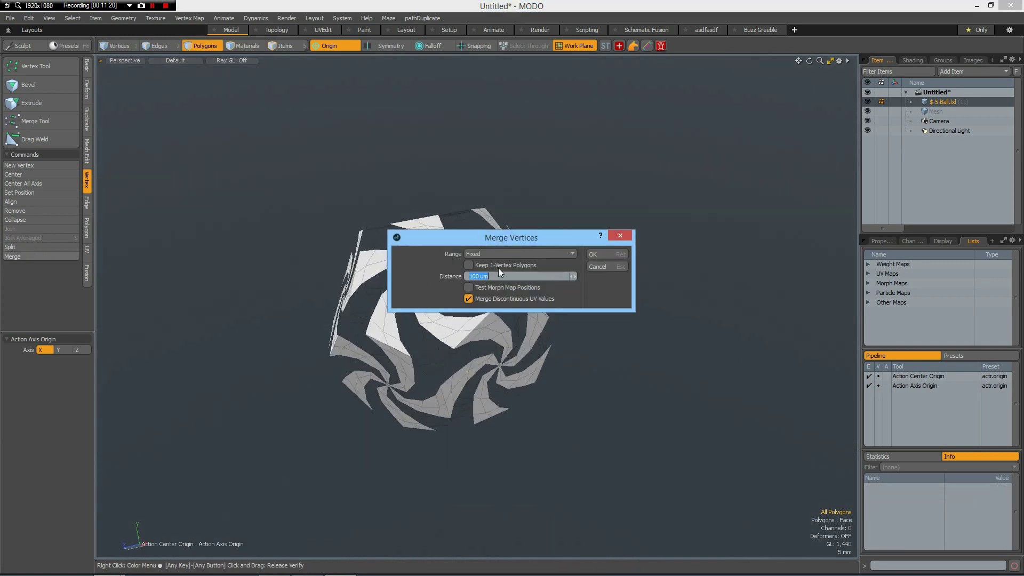
{"action": "left_click", "coordinate": [610, 254]}
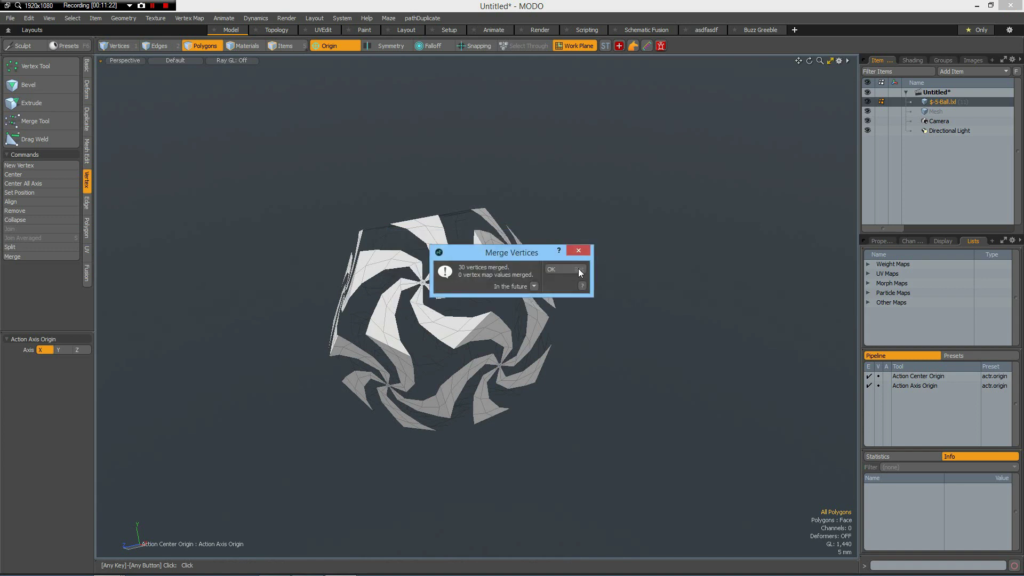
{"action": "left_click", "coordinate": [561, 270]}
{"action": "left_click_drag", "start_coordinate": [660, 233], "coordinate": [612, 198], "text": "alt"}
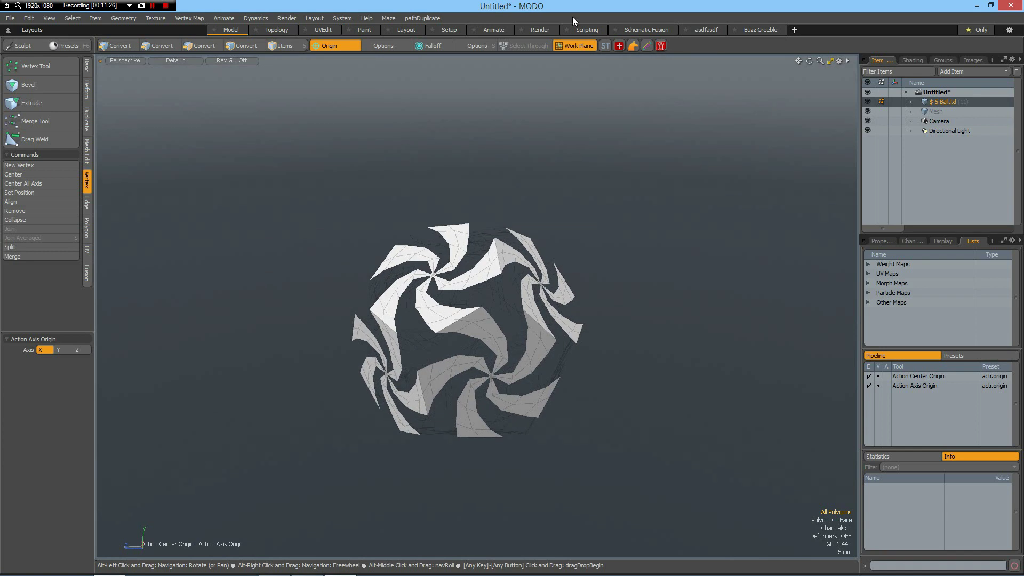
Reset the work plane and center the whole swirl ball at the origin.
{"action": "left_click", "coordinate": [579, 45]}
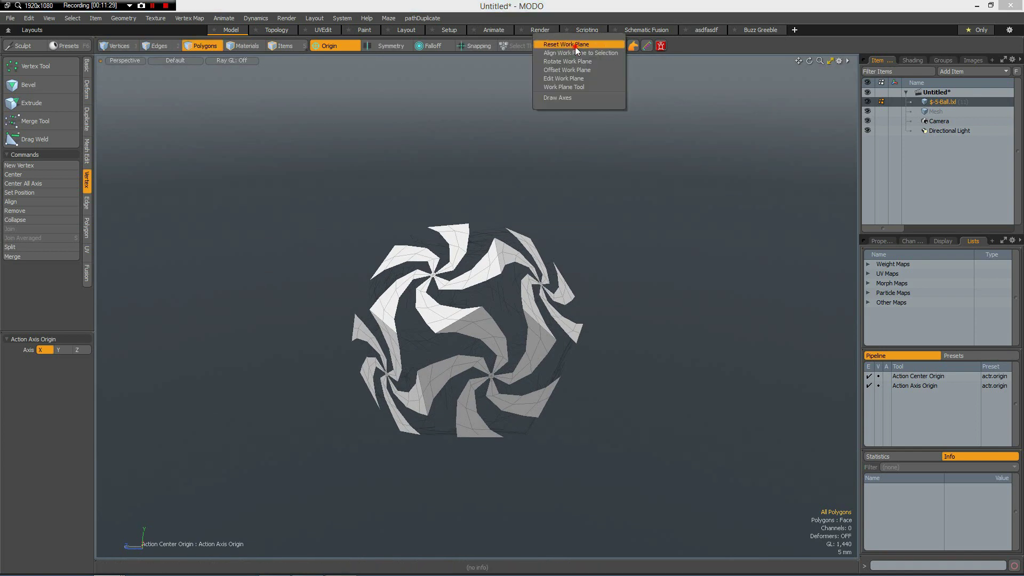
{"action": "left_click", "coordinate": [576, 47]}
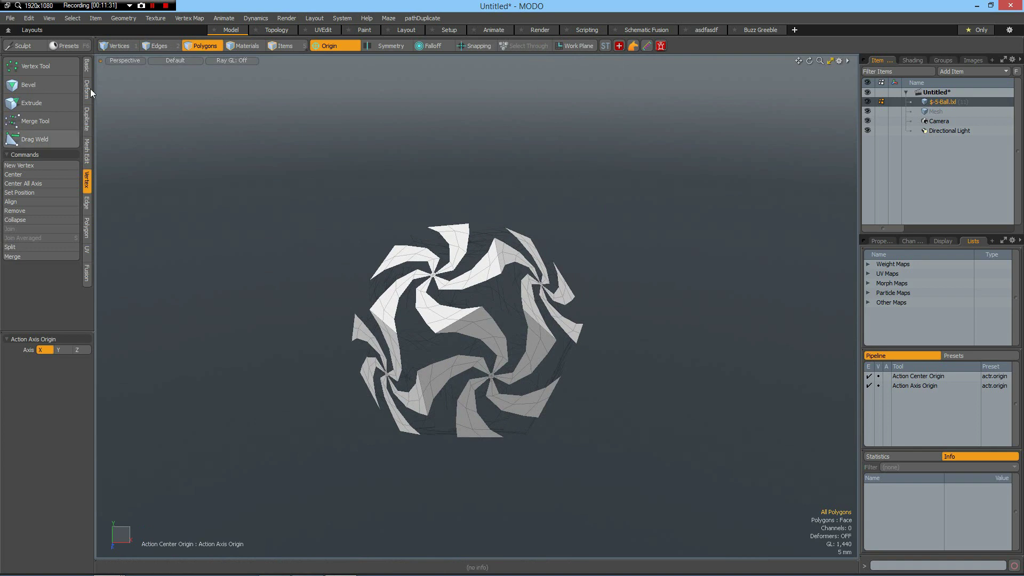
{"action": "left_click", "coordinate": [87, 65]}
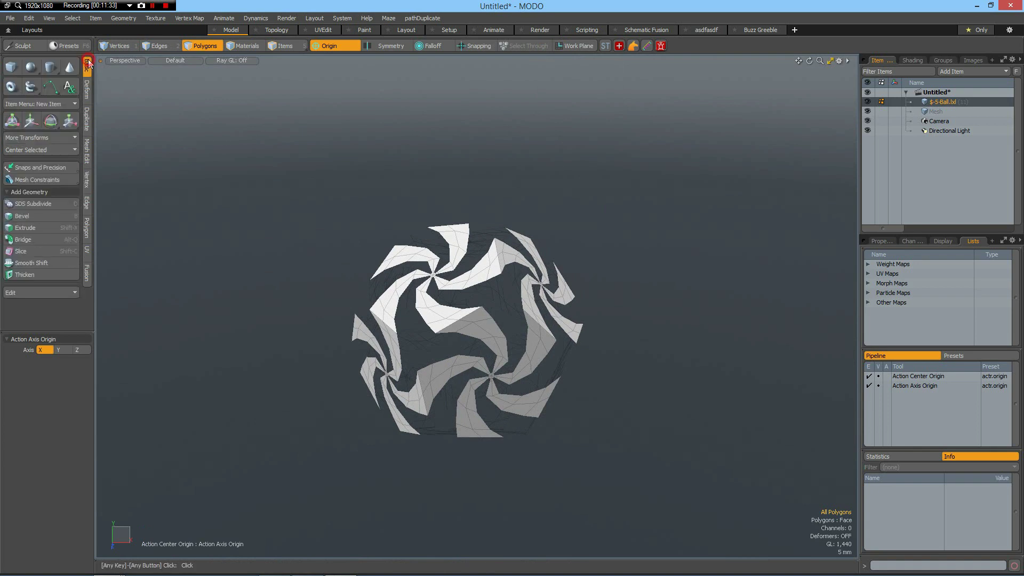
{"action": "left_click", "coordinate": [35, 152]}
{"action": "left_click", "coordinate": [35, 151]}
{"action": "key", "text": "a"}
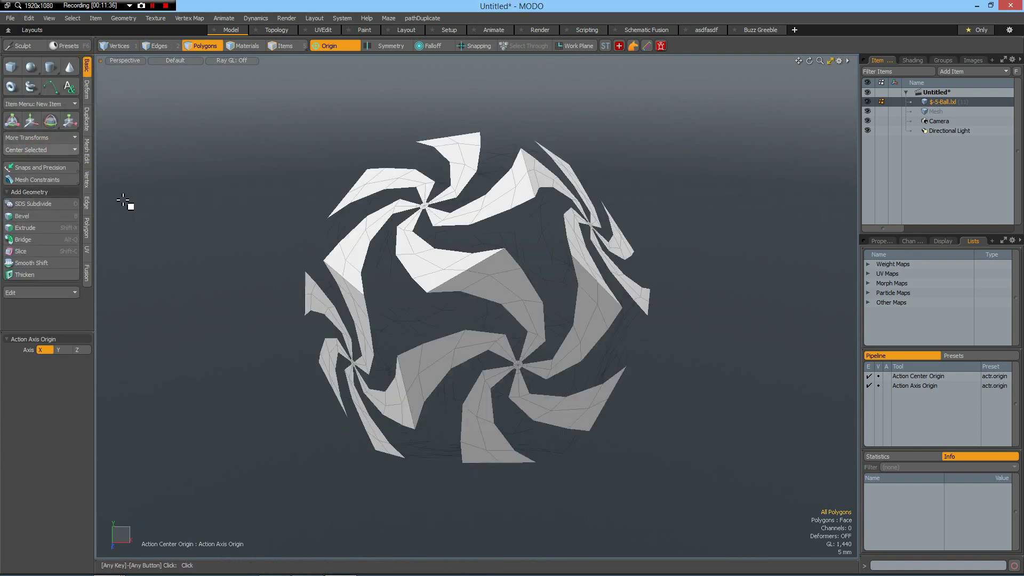
Create a Quadball sphere with 7 subdivisions, about 118 mm in diameter, around the swirl ball in the empty Mesh item.
{"action": "left_click", "coordinate": [925, 111]}
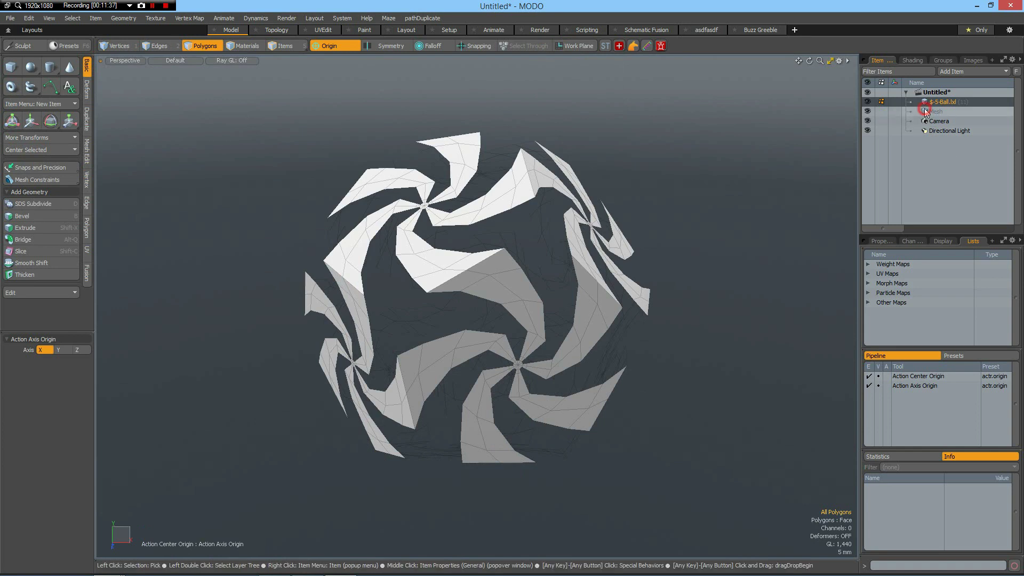
{"action": "left_click", "coordinate": [32, 65]}
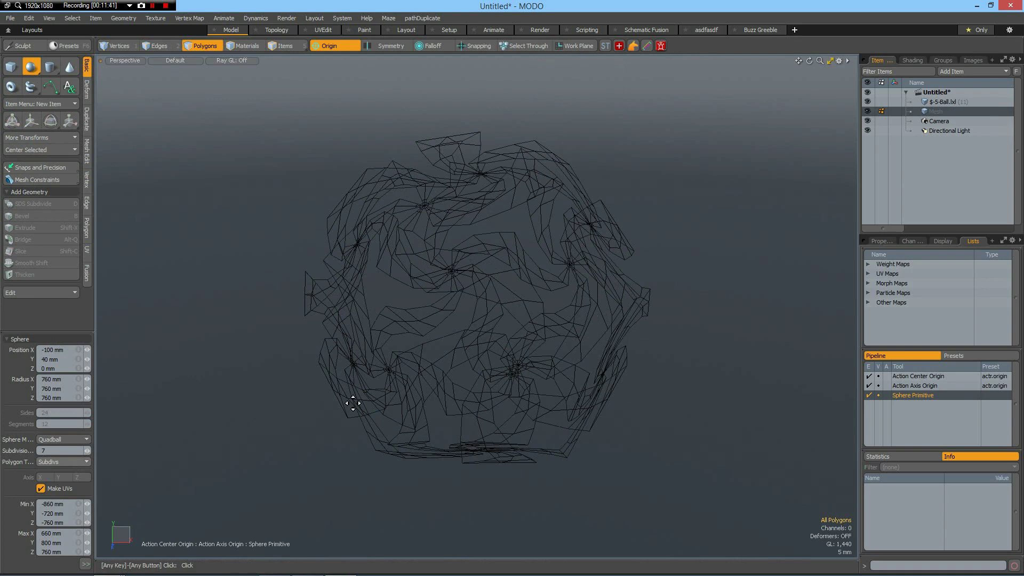
{"action": "key", "text": "ctrl"}
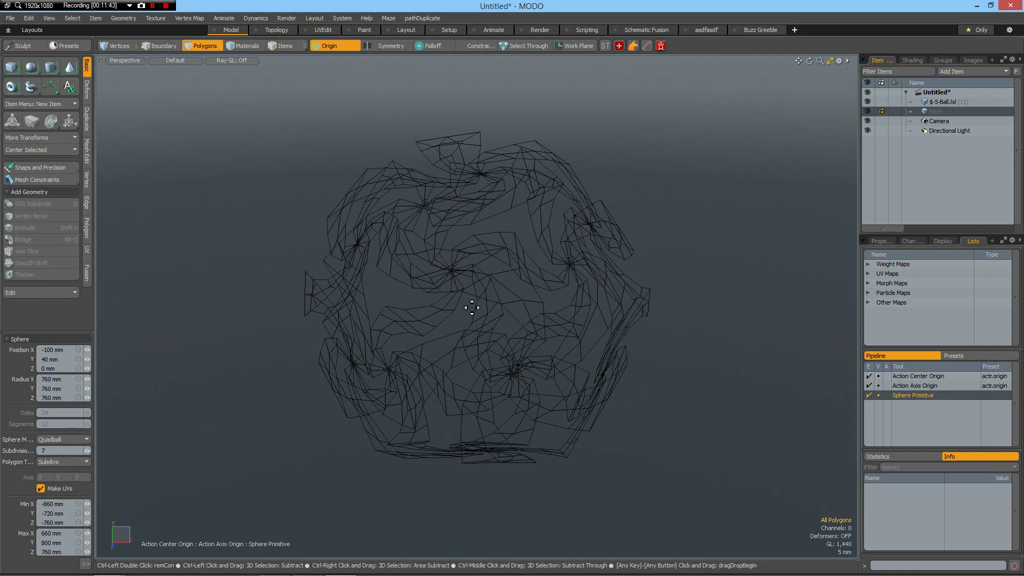
{"action": "left_click_drag", "start_coordinate": [468, 305], "coordinate": [683, 304], "text": "ctrl"}
{"action": "key", "text": "space"}
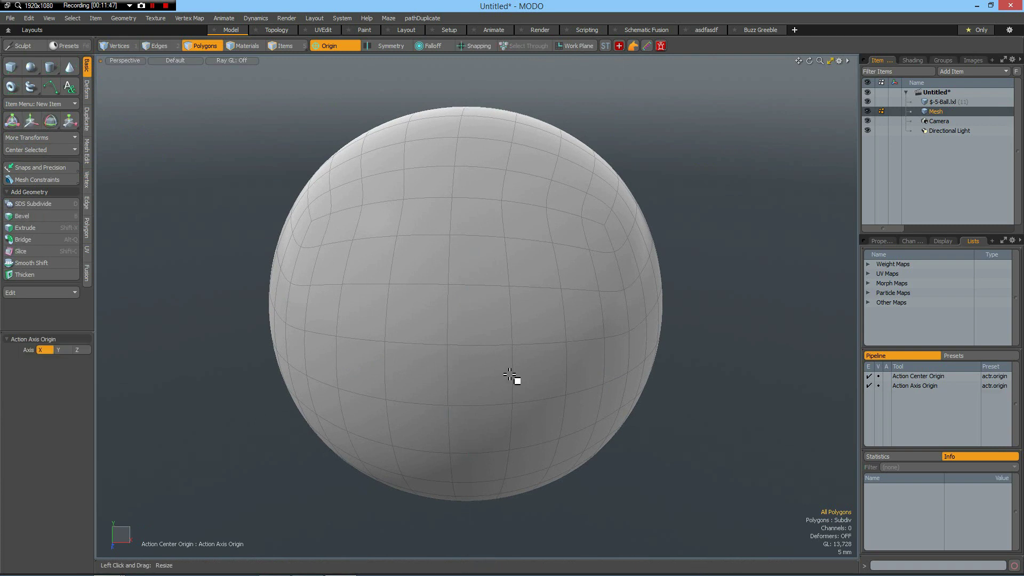
Convert the sphere to regular faces, center it, and subdivide it twice.
{"action": "double_click", "coordinate": [462, 315]}
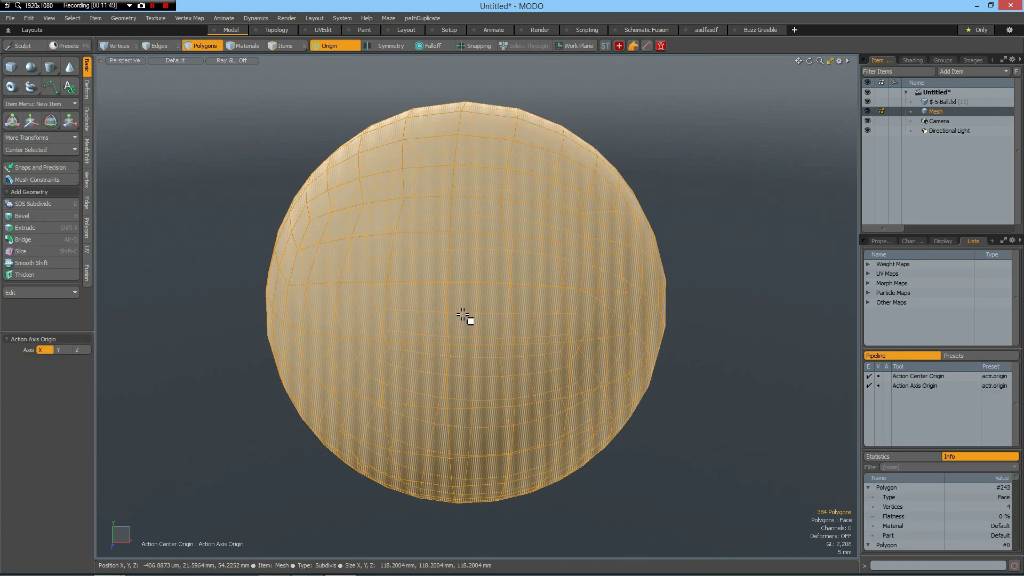
{"action": "left_click", "coordinate": [741, 336]}
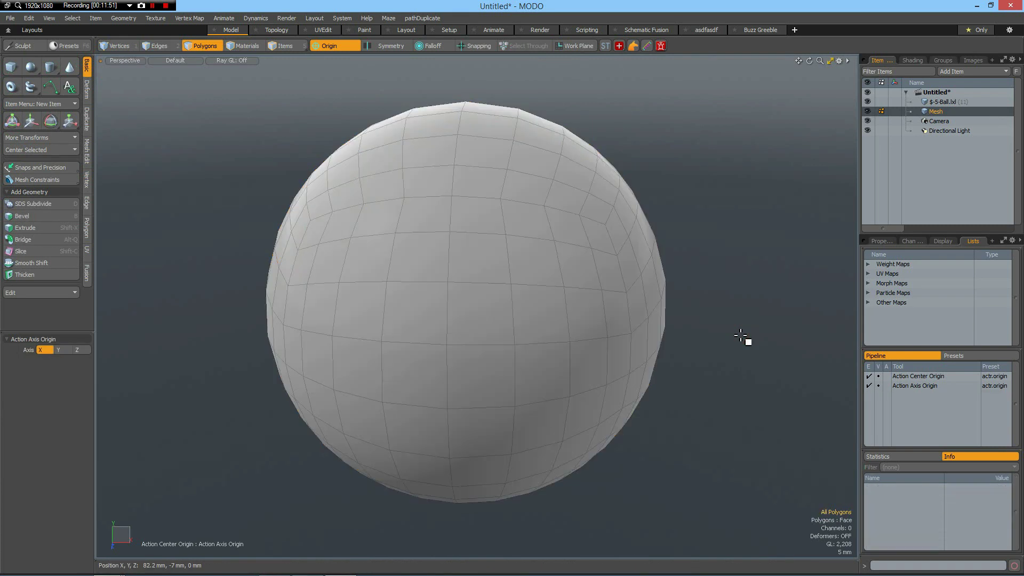
{"action": "left_click", "coordinate": [28, 150]}
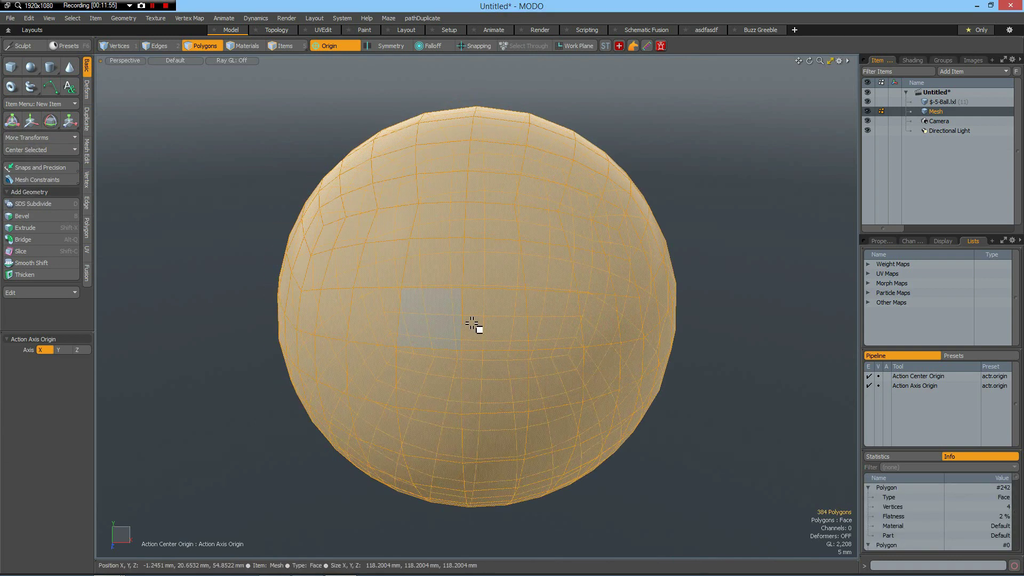
{"action": "key", "text": "d"}
{"action": "key", "text": "d"}
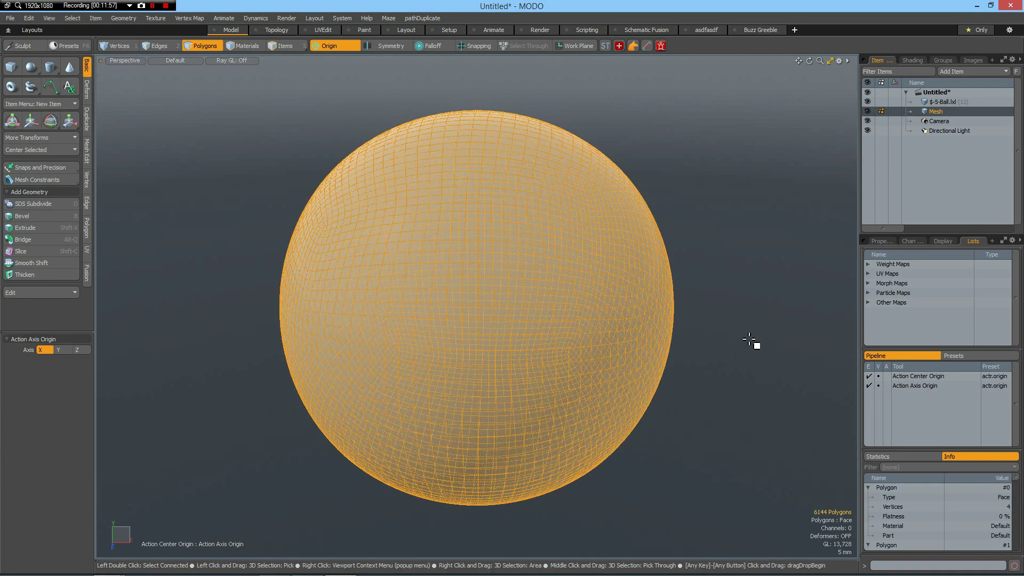
Make the $-5-Ball mesh active over the background sphere and turn on Snapping.
{"action": "left_click", "coordinate": [923, 101]}
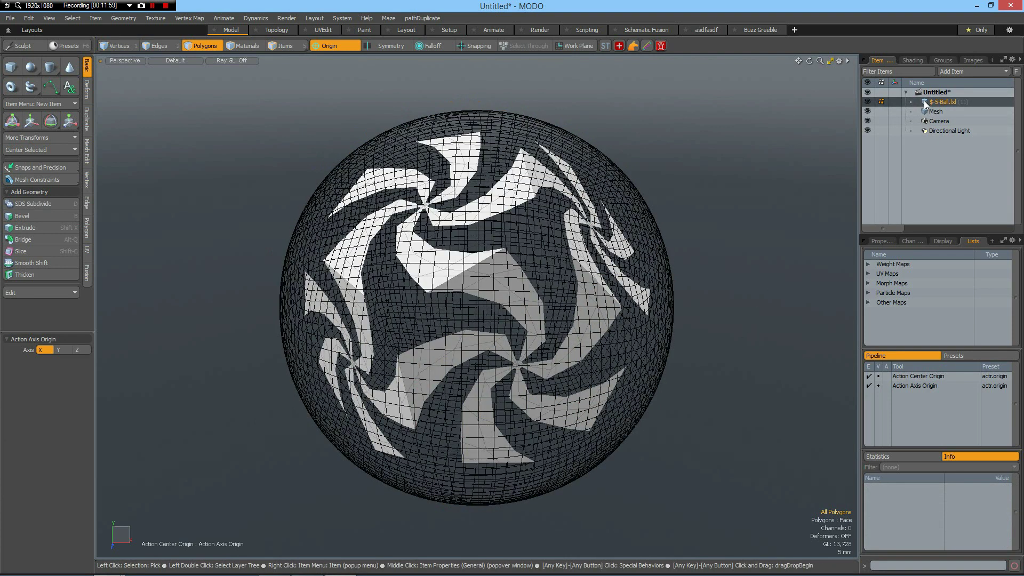
{"action": "left_click_drag", "start_coordinate": [726, 238], "coordinate": [698, 213], "text": "alt"}
{"action": "key", "text": "F11"}
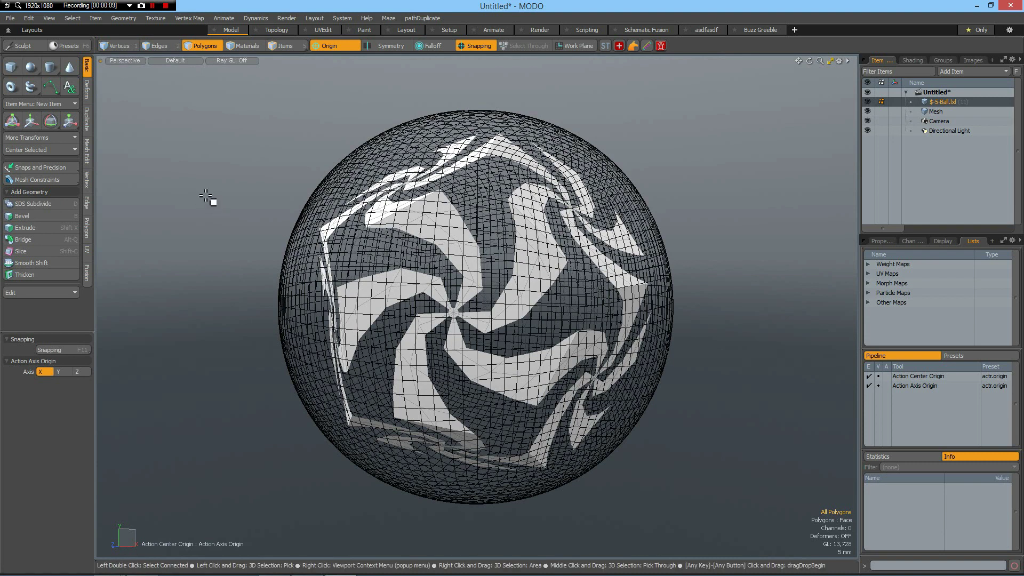
Set the mesh constraint mode to Background with Double Sided enabled and the geometry constraint set to Vector.
{"action": "left_click", "coordinate": [43, 180]}
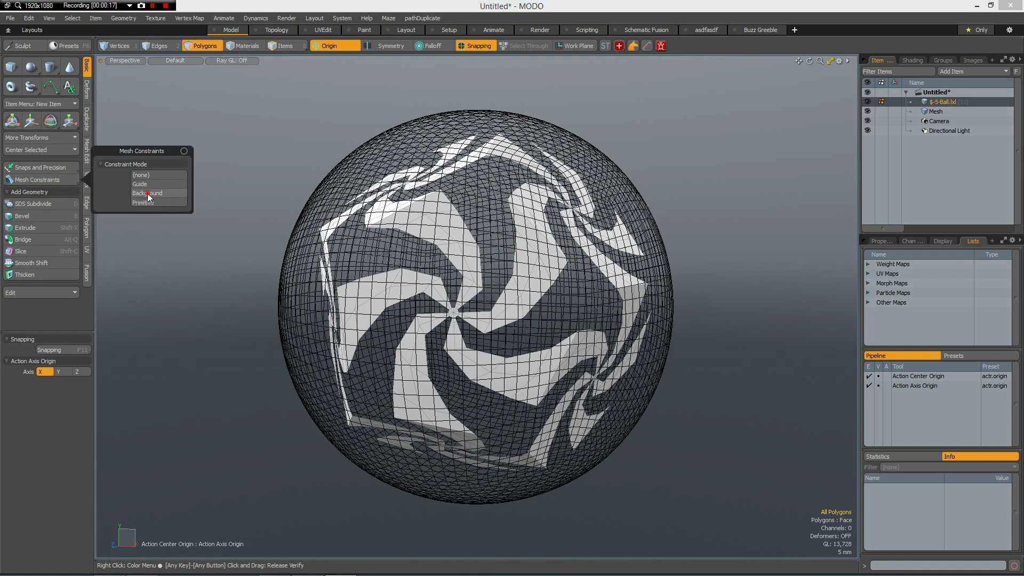
{"action": "left_click", "coordinate": [148, 194]}
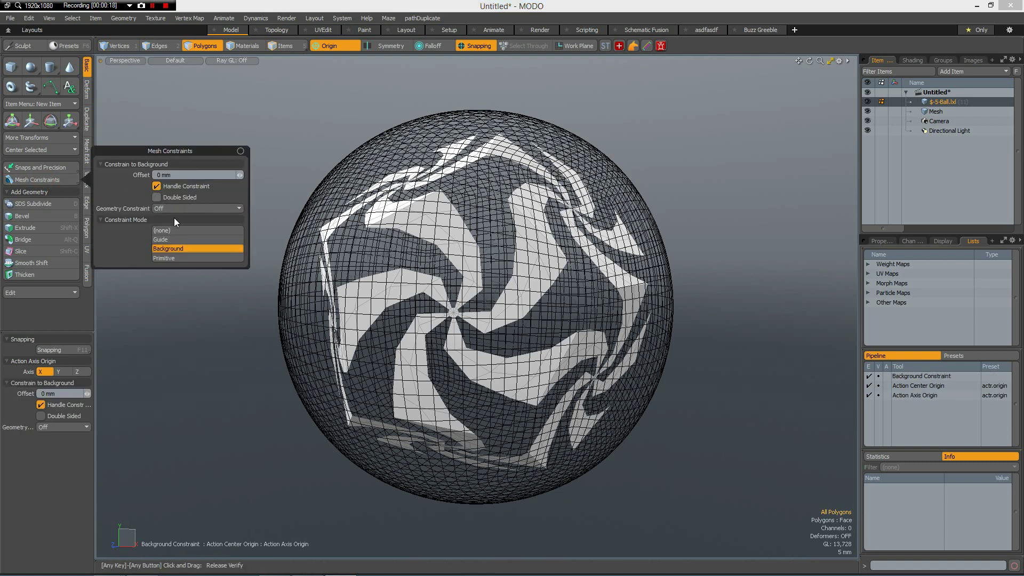
{"action": "left_click", "coordinate": [156, 198]}
{"action": "left_click", "coordinate": [238, 207]}
{"action": "left_click", "coordinate": [235, 225]}
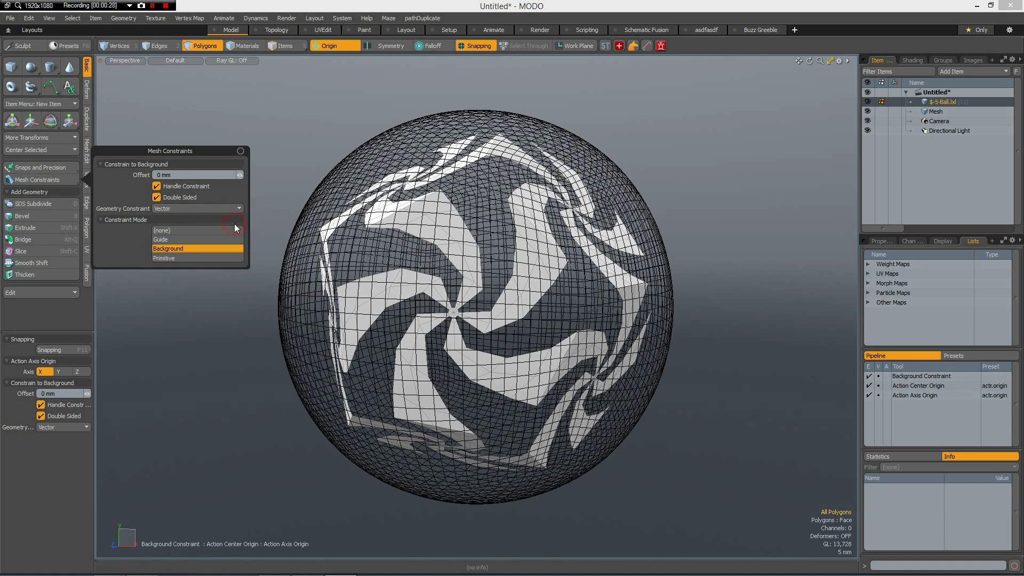
{"action": "left_click", "coordinate": [291, 154]}
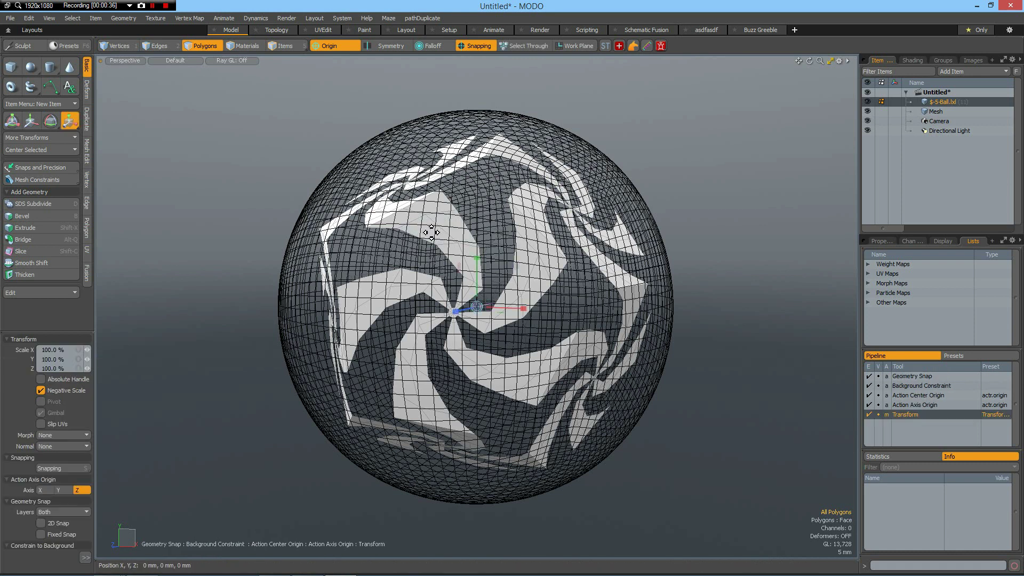
Scale the swirl ball to 222% on all axes so it conforms to the background sphere.
{"action": "key", "text": "y"}
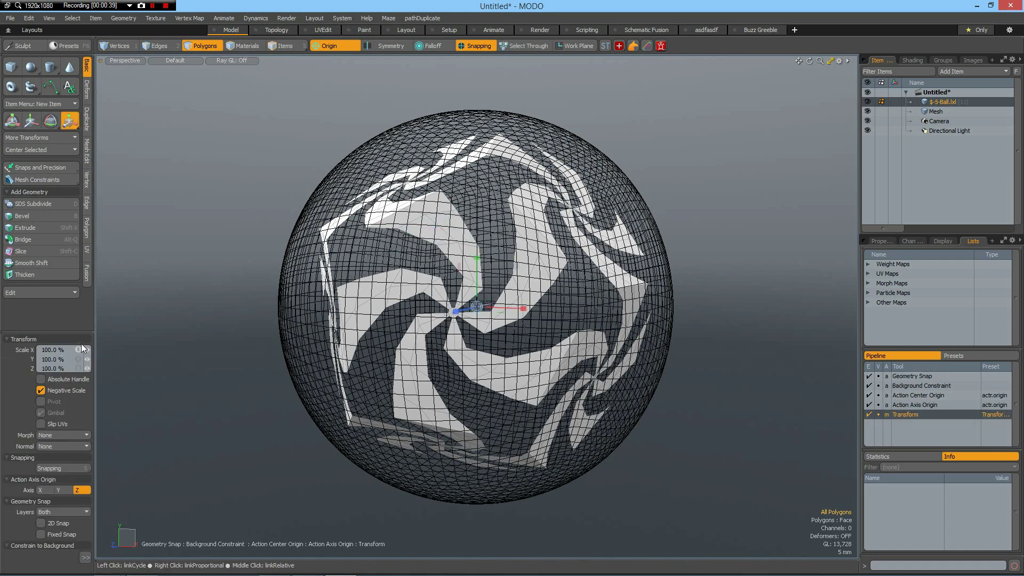
{"action": "type", "text": "222"}
{"action": "key", "text": "Return"}
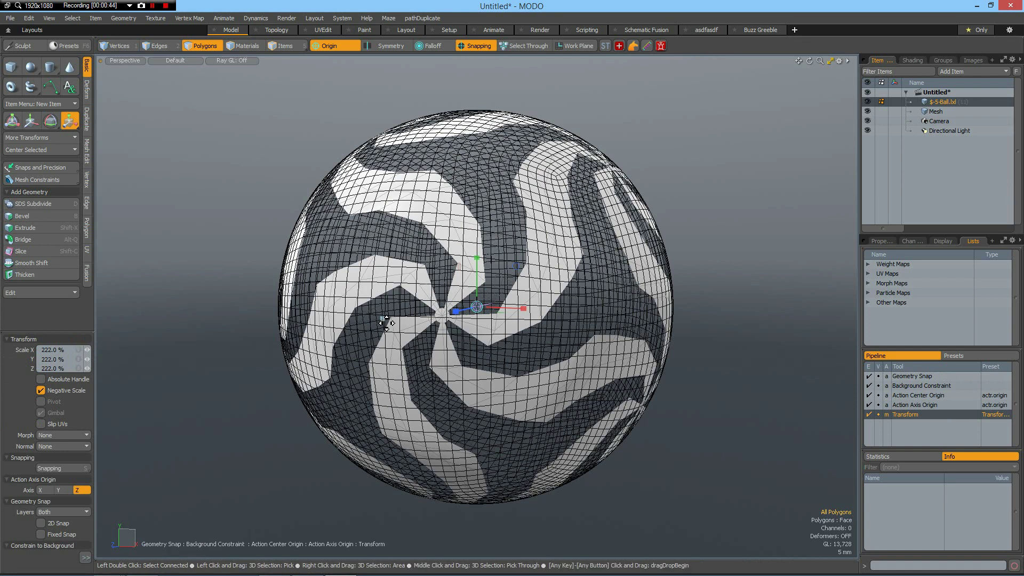
{"action": "key", "text": "space"}
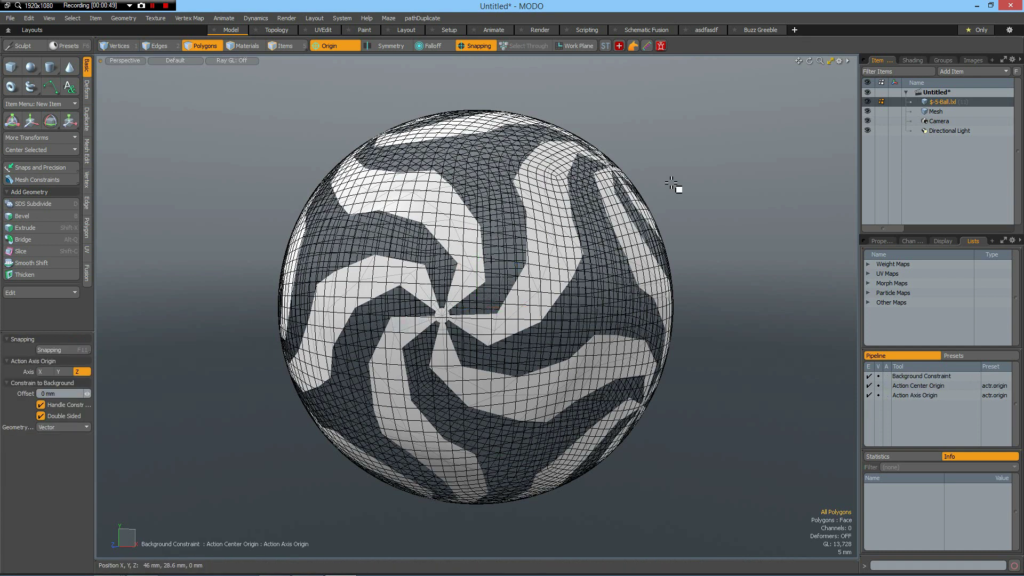
Hide the background sphere mesh and subdivide the swirl ball once with SDS Subdivide.
{"action": "left_click", "coordinate": [868, 110]}
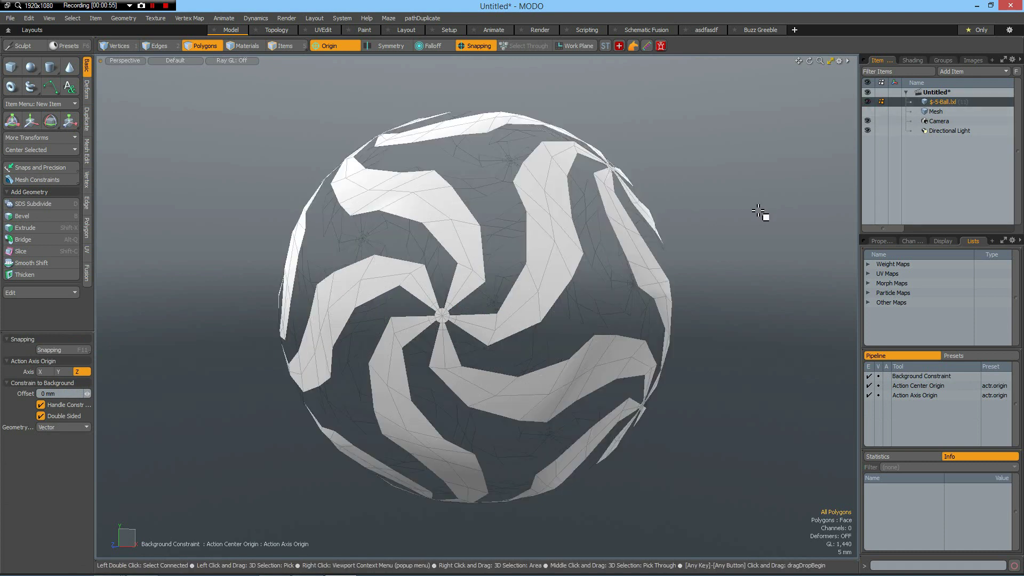
{"action": "key", "text": "d"}
{"action": "left_click_drag", "start_coordinate": [736, 249], "coordinate": [670, 247], "text": "alt"}
{"action": "left_click_drag", "start_coordinate": [608, 263], "coordinate": [636, 351], "text": "alt+shift"}
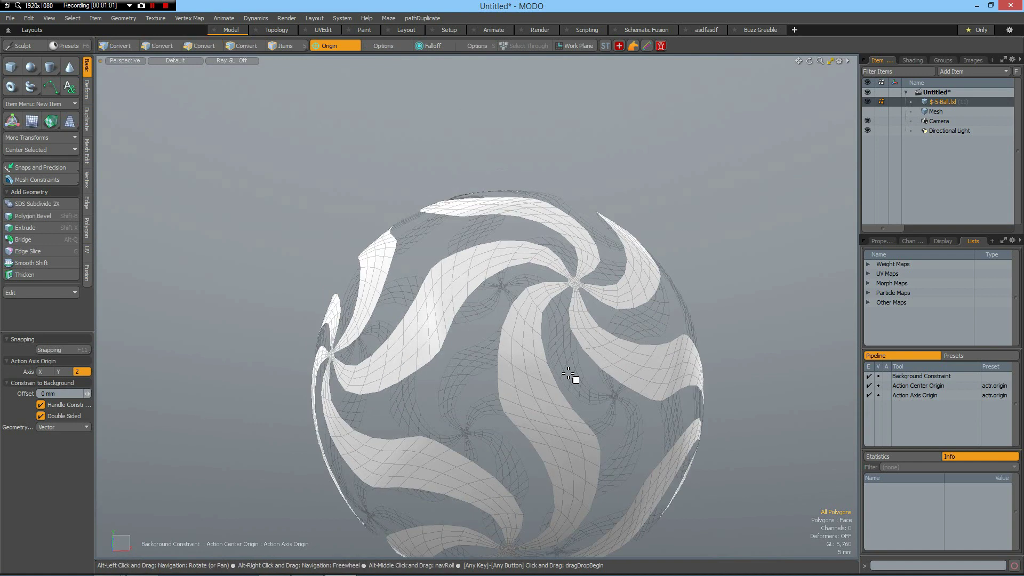
Select the whole swirl ball, convert the selection to its boundary edges, and assign them to a selection set named s1.
{"action": "double_click", "coordinate": [554, 409]}
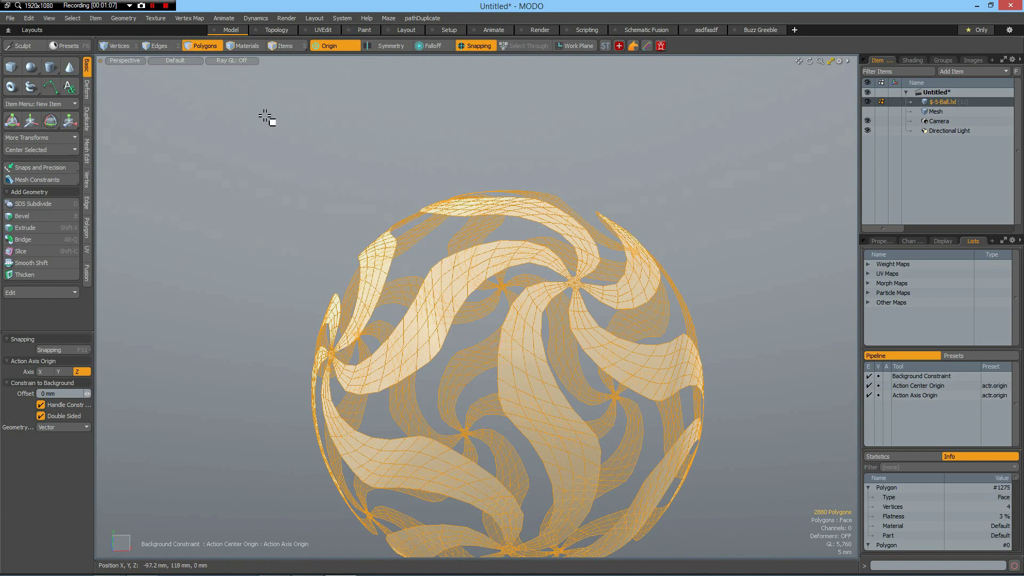
{"action": "key", "text": "ctrl"}
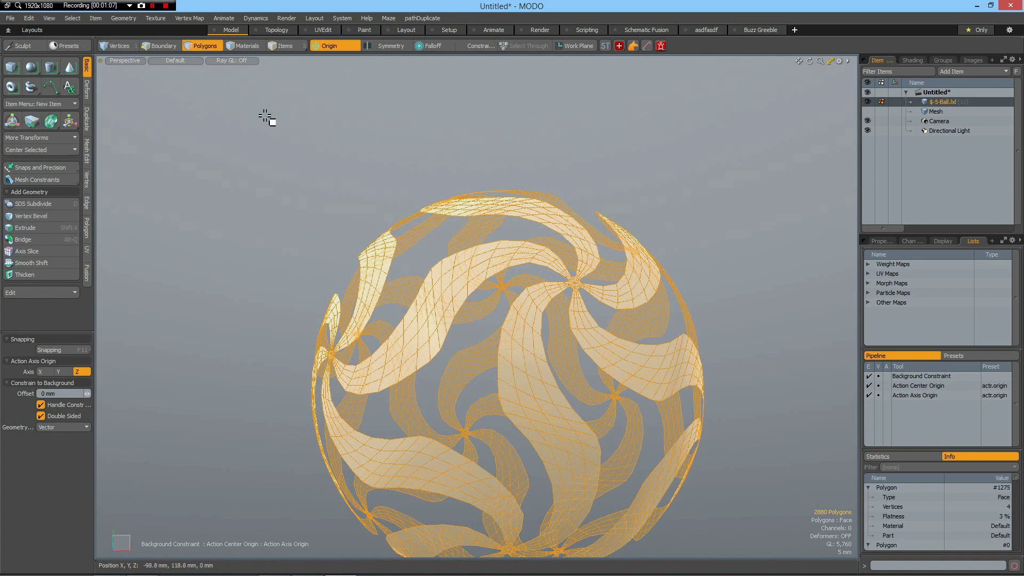
{"action": "left_click", "coordinate": [160, 46], "text": "ctrl"}
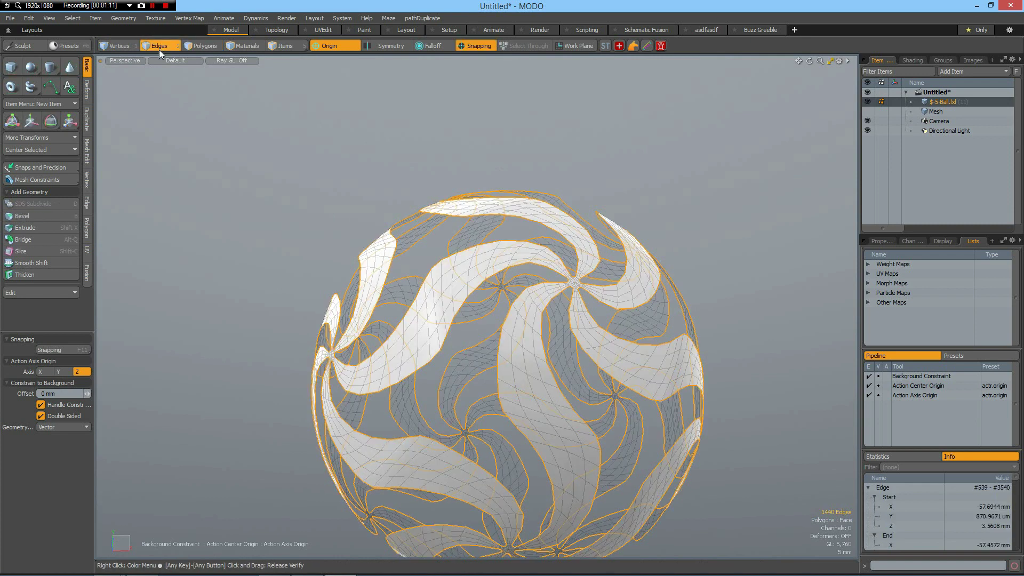
{"action": "left_click", "coordinate": [73, 18]}
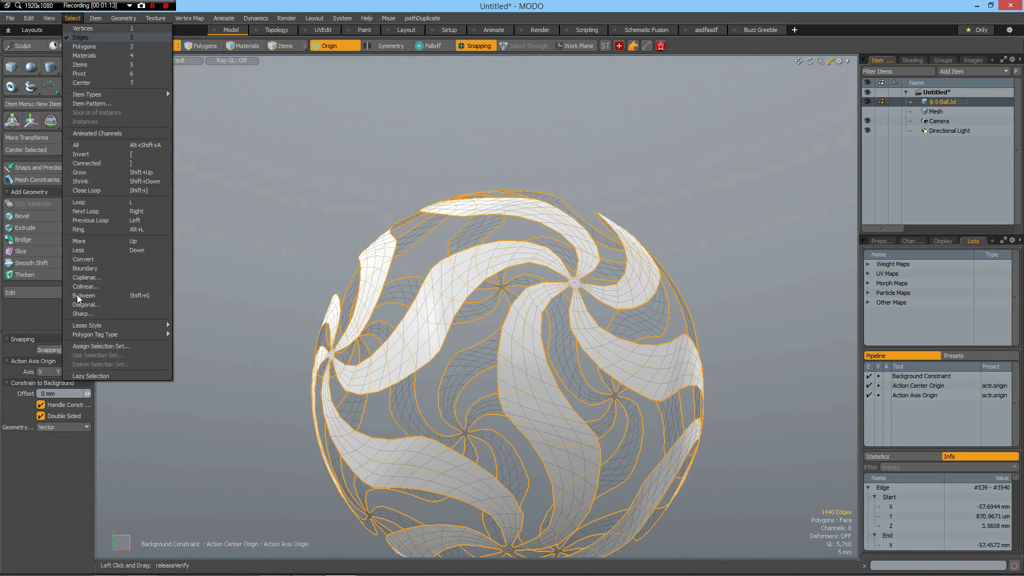
{"action": "left_click", "coordinate": [106, 346]}
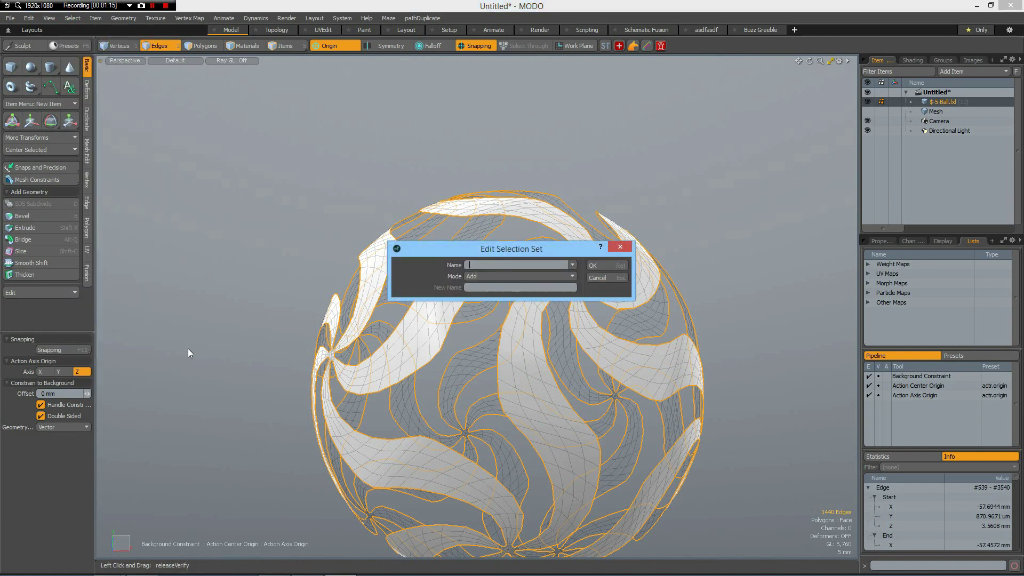
{"action": "type", "text": "s1"}
{"action": "left_click", "coordinate": [593, 265]}
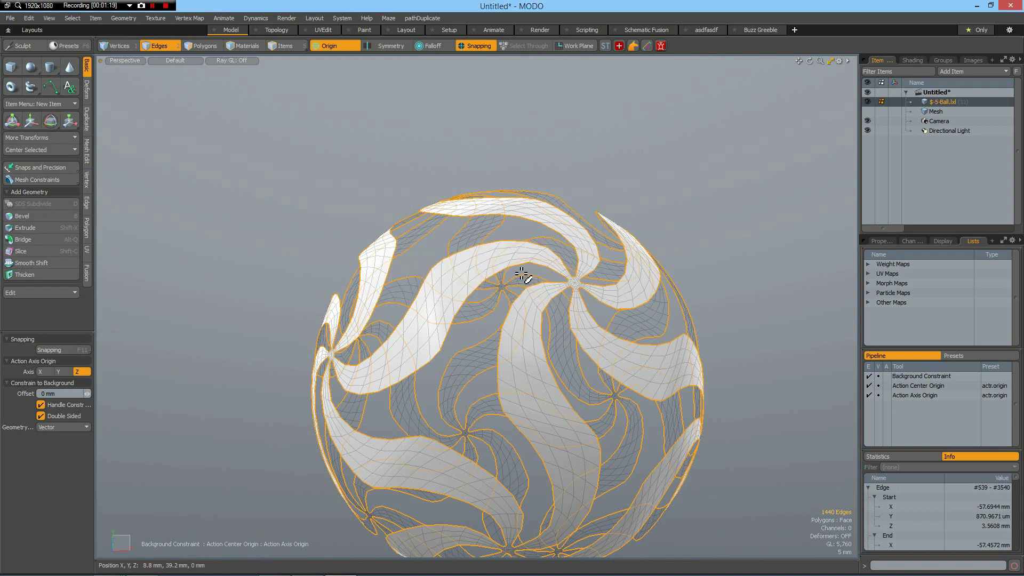
Select all polygons of the swirl ball and thicken them with an offset of about 5.4 mm.
{"action": "key", "text": "alt+3"}
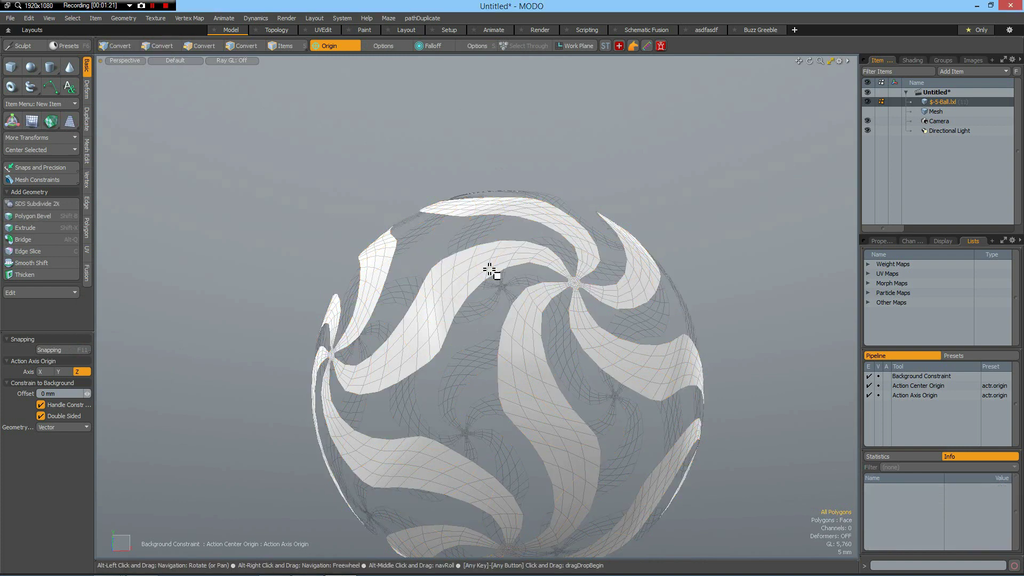
{"action": "double_click", "coordinate": [485, 268]}
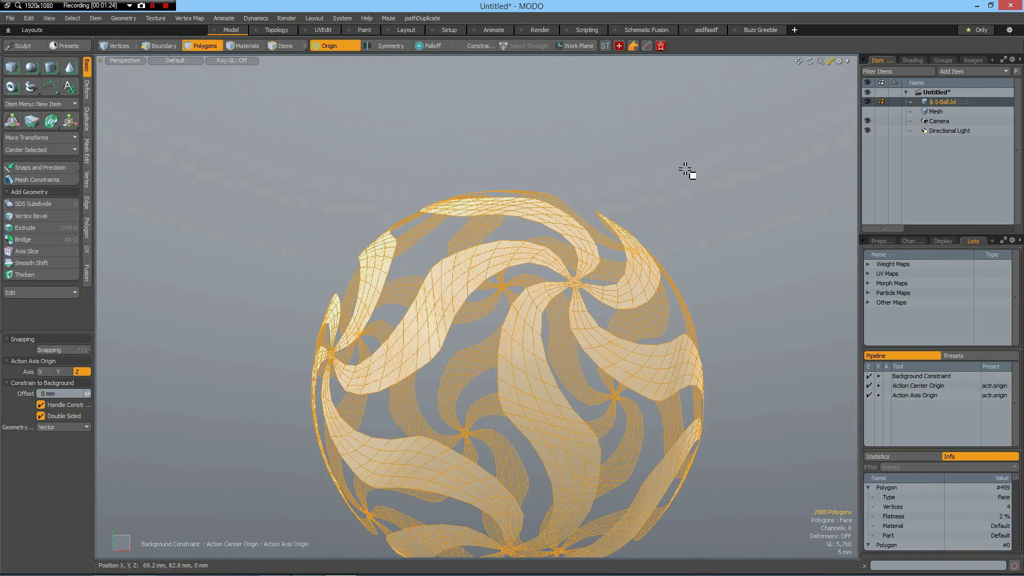
{"action": "key", "text": "ctrl+z"}
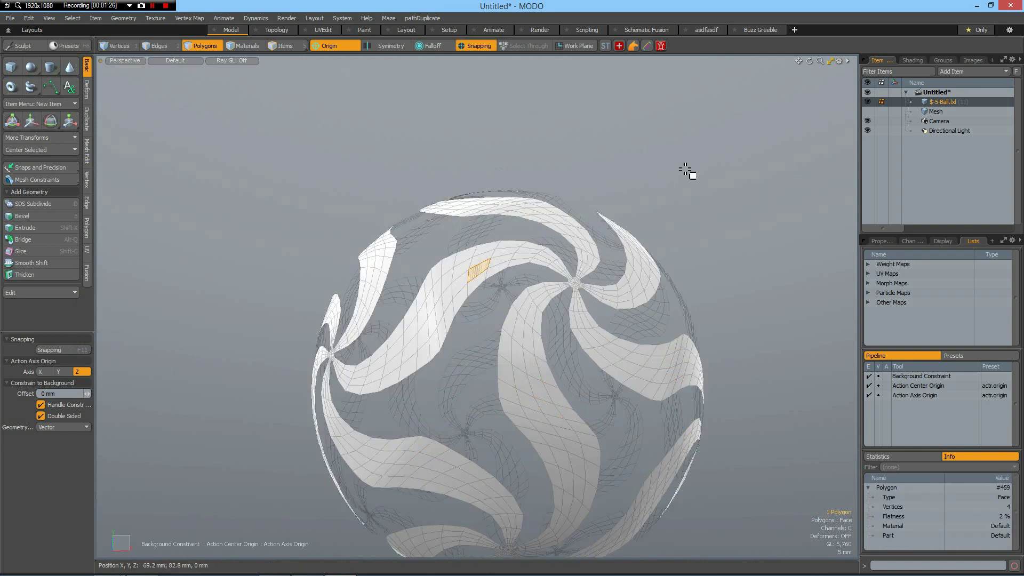
{"action": "double_click", "coordinate": [455, 266]}
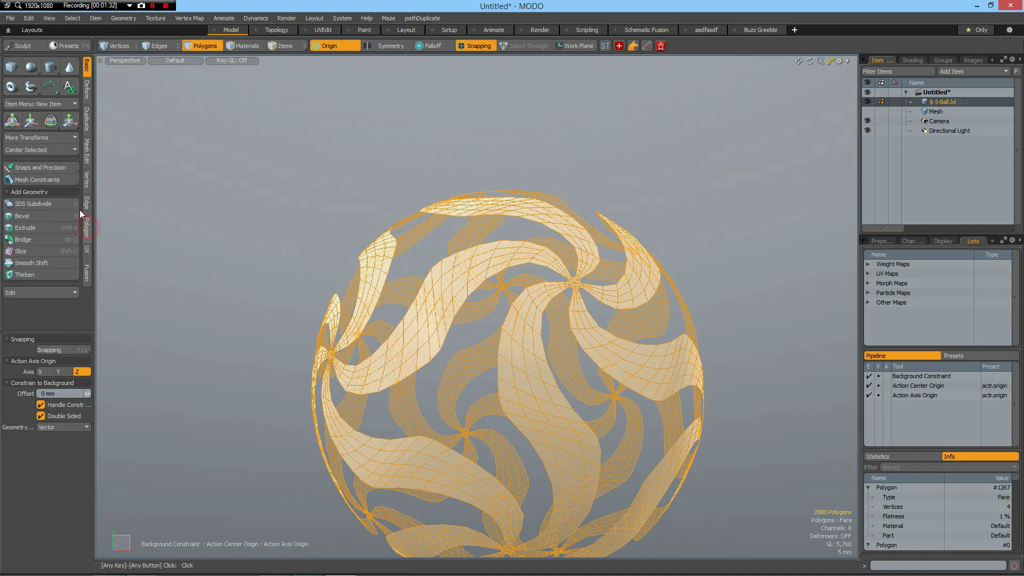
{"action": "left_click", "coordinate": [86, 227]}
{"action": "left_click", "coordinate": [25, 98]}
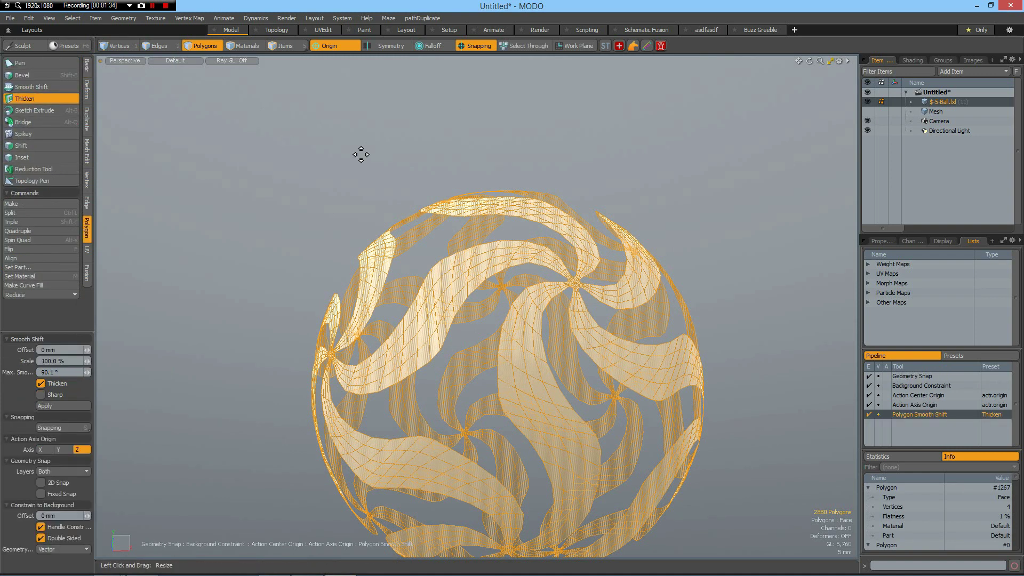
{"action": "left_click", "coordinate": [516, 431]}
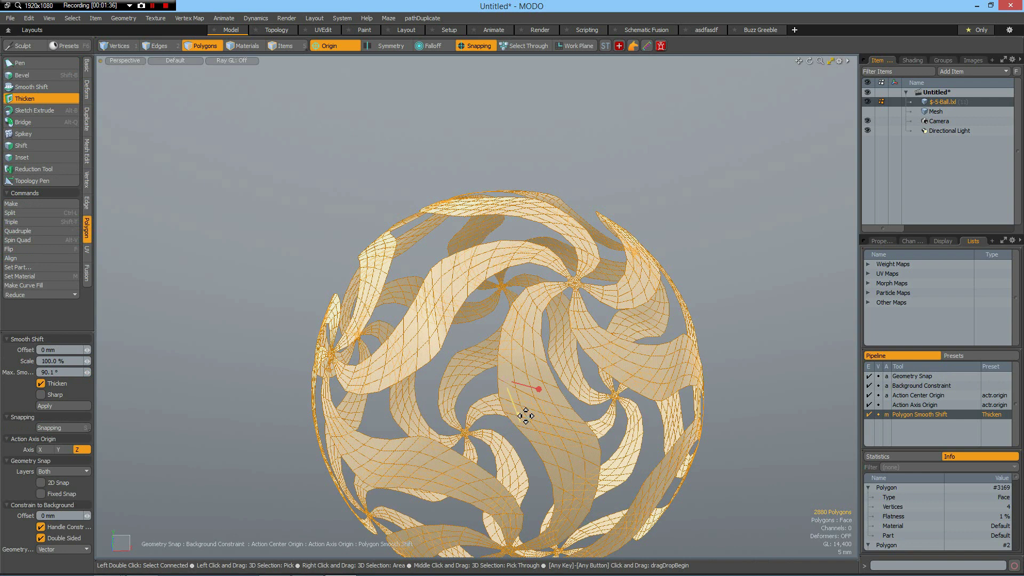
{"action": "left_click_drag", "start_coordinate": [520, 415], "coordinate": [551, 407]}
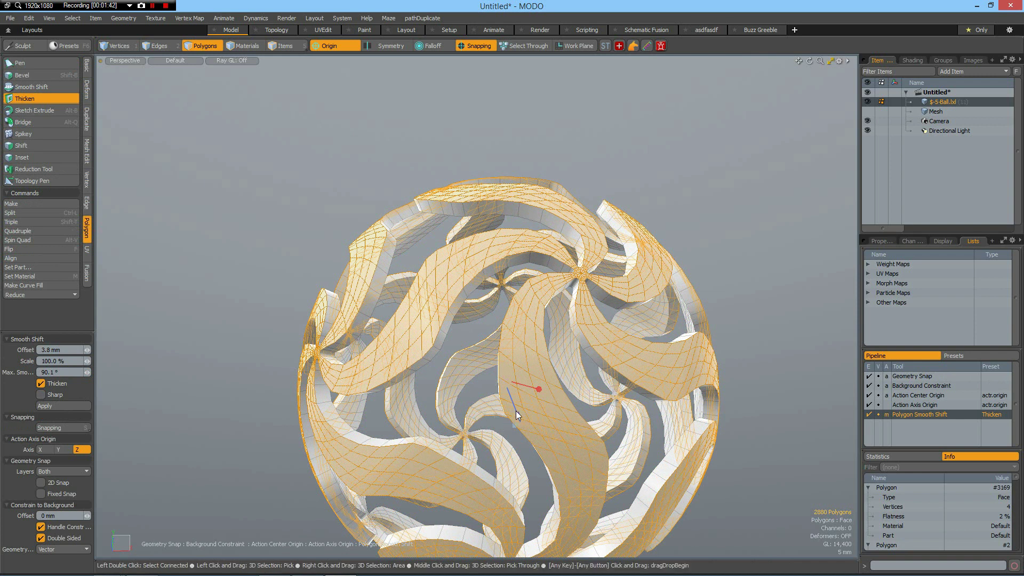
{"action": "left_click_drag", "start_coordinate": [516, 410], "coordinate": [518, 417]}
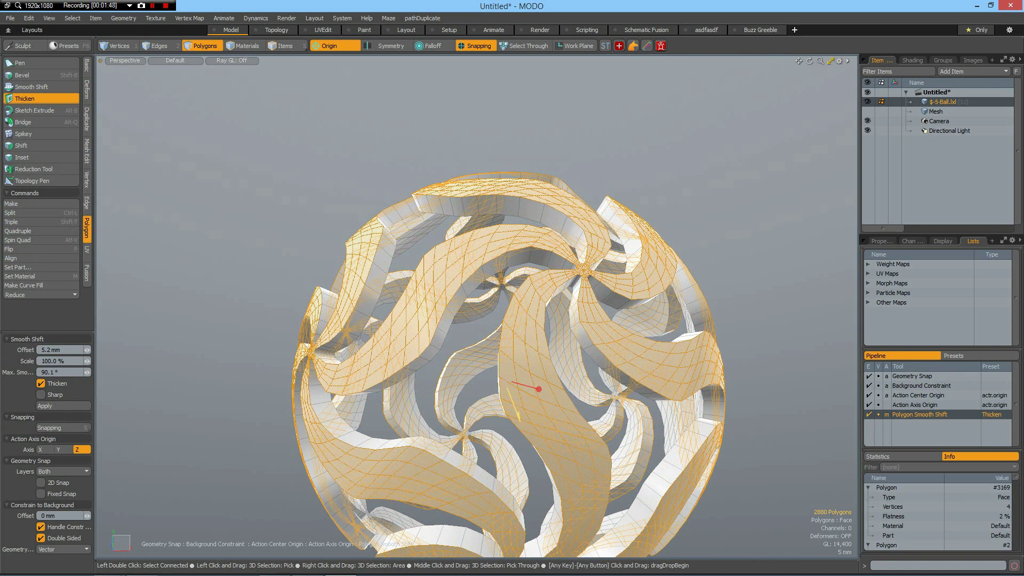
{"action": "left_click_drag", "start_coordinate": [519, 417], "coordinate": [498, 411]}
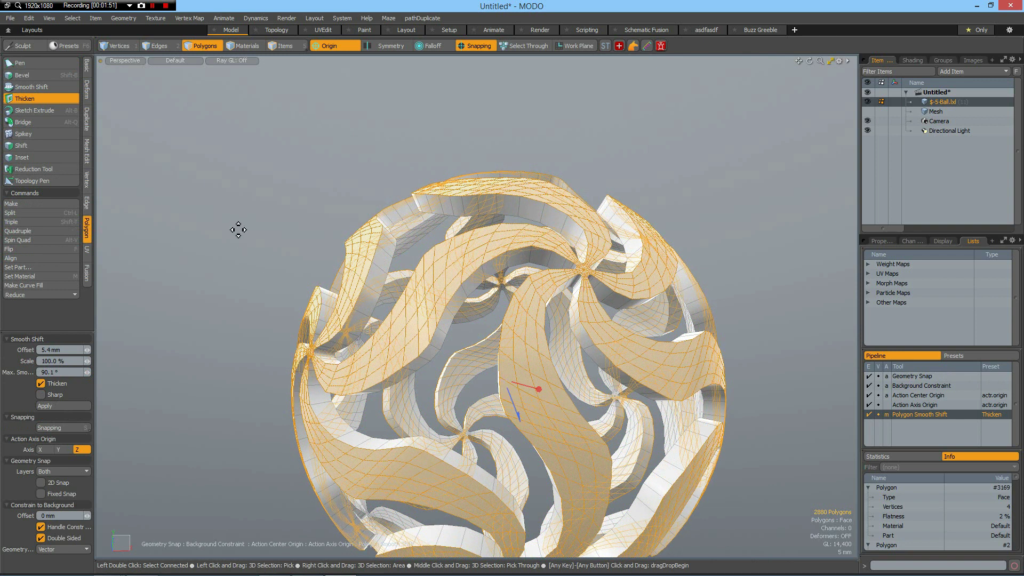
Convert the thickened polygon selection to its boundary edges and add them to the existing selection set s1.
{"action": "key", "text": "ctrl"}
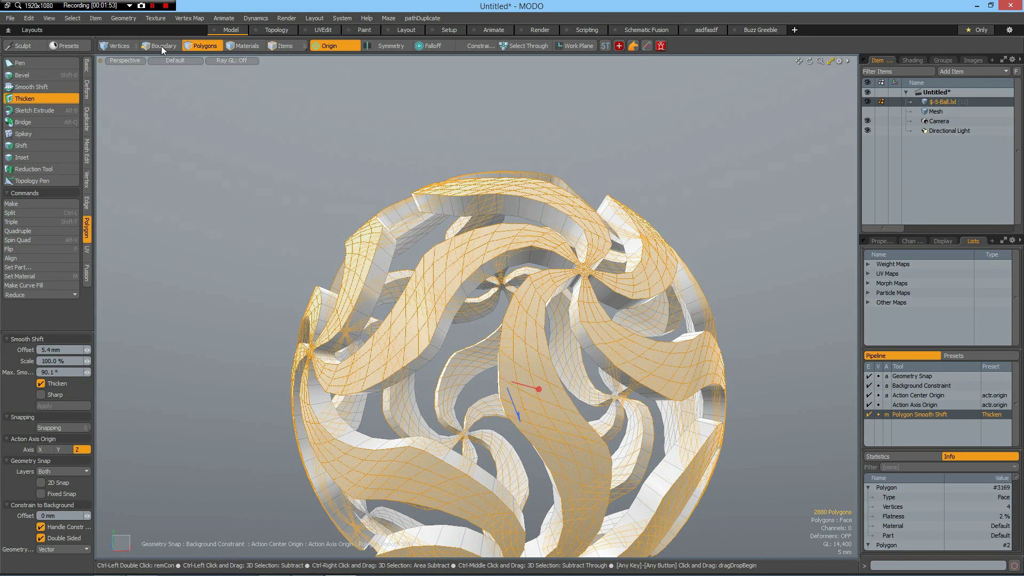
{"action": "left_click", "coordinate": [161, 46], "text": "ctrl"}
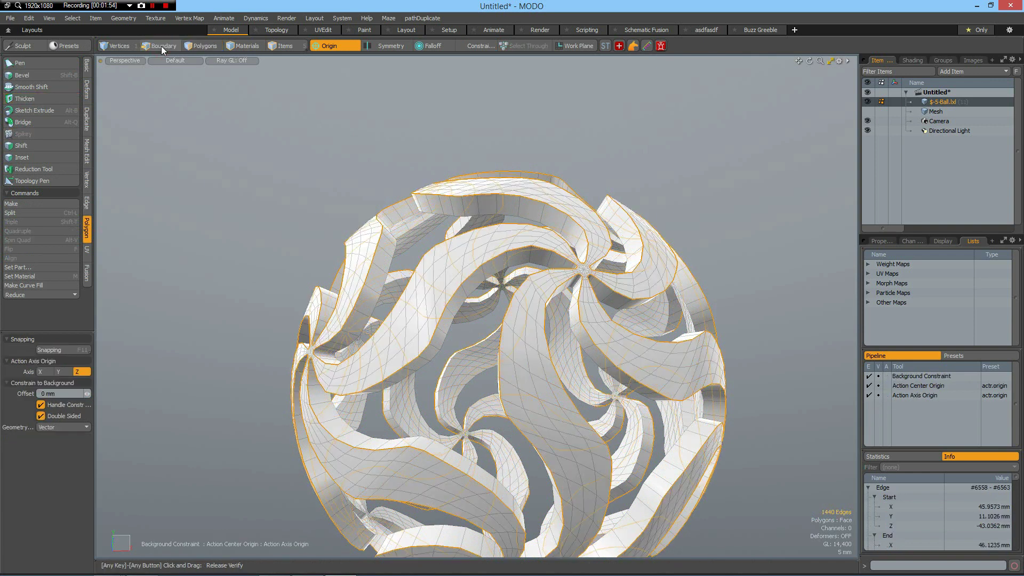
{"action": "left_click", "coordinate": [72, 18]}
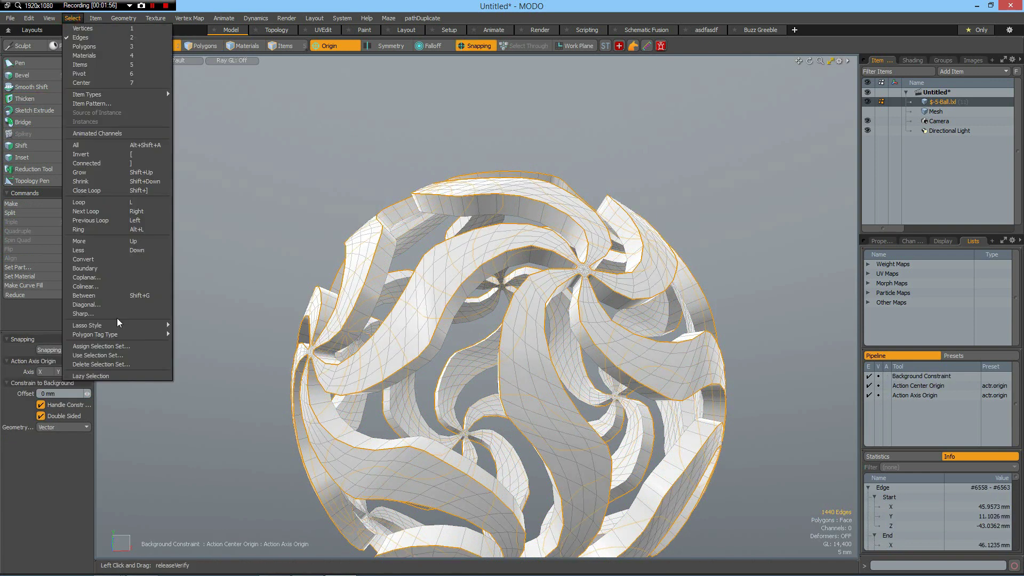
{"action": "left_click", "coordinate": [108, 348]}
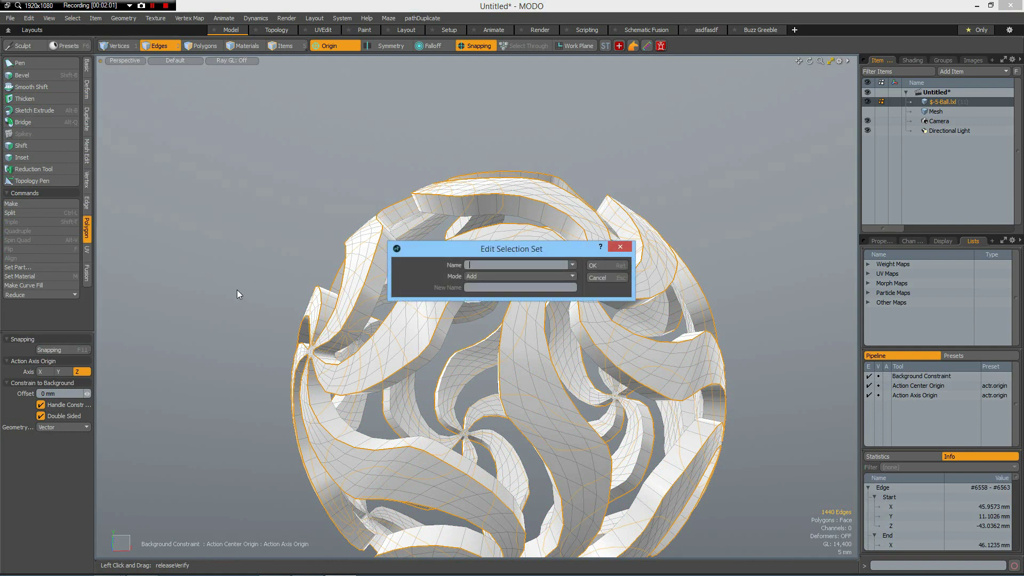
{"action": "left_click", "coordinate": [572, 265]}
{"action": "left_click", "coordinate": [575, 276]}
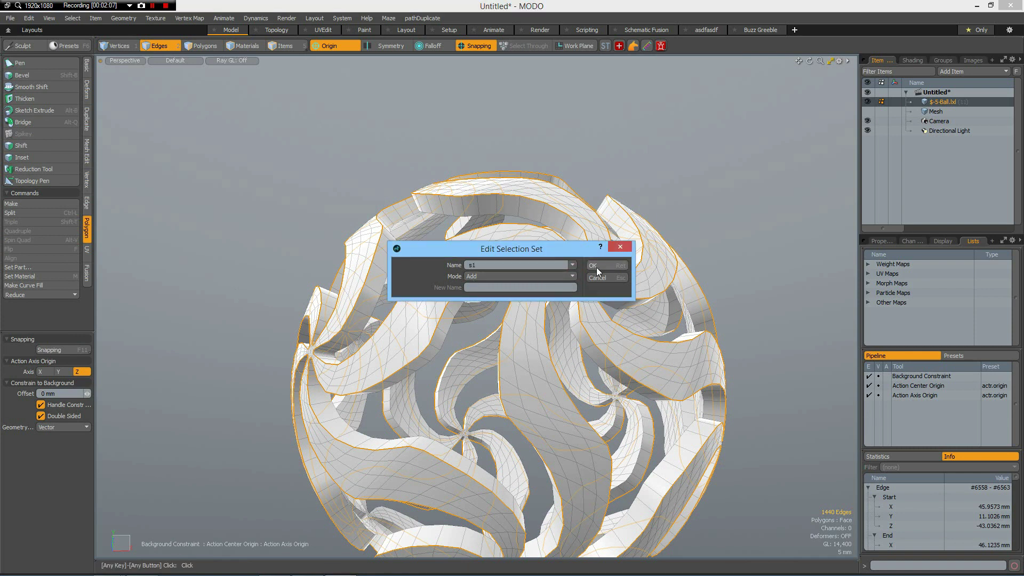
{"action": "left_click", "coordinate": [600, 266]}
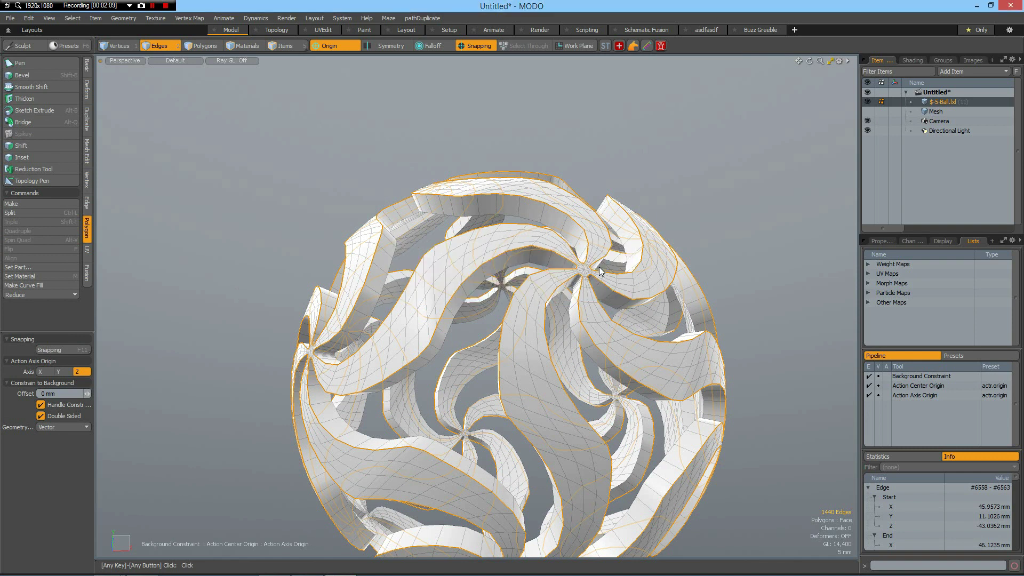
Recall selection set s1 to select the border edges on both sides of the thickened ball.
{"action": "left_click", "coordinate": [73, 18]}
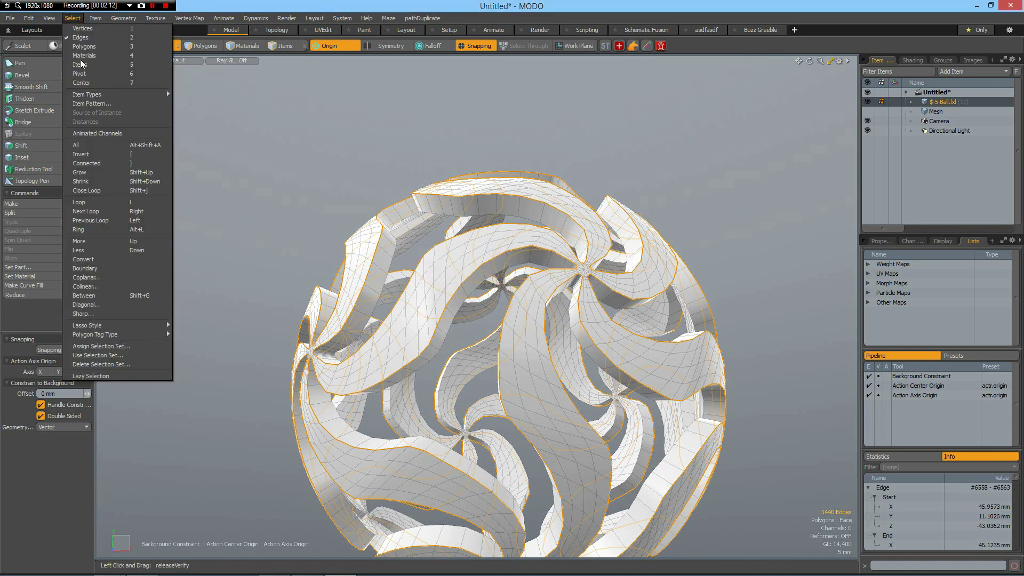
{"action": "left_click", "coordinate": [122, 355]}
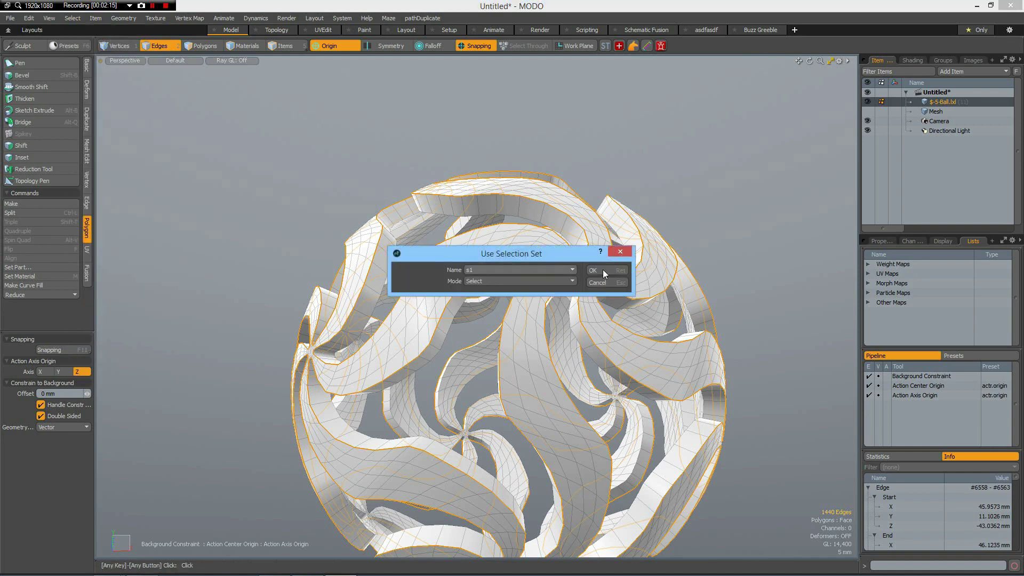
{"action": "left_click", "coordinate": [607, 270]}
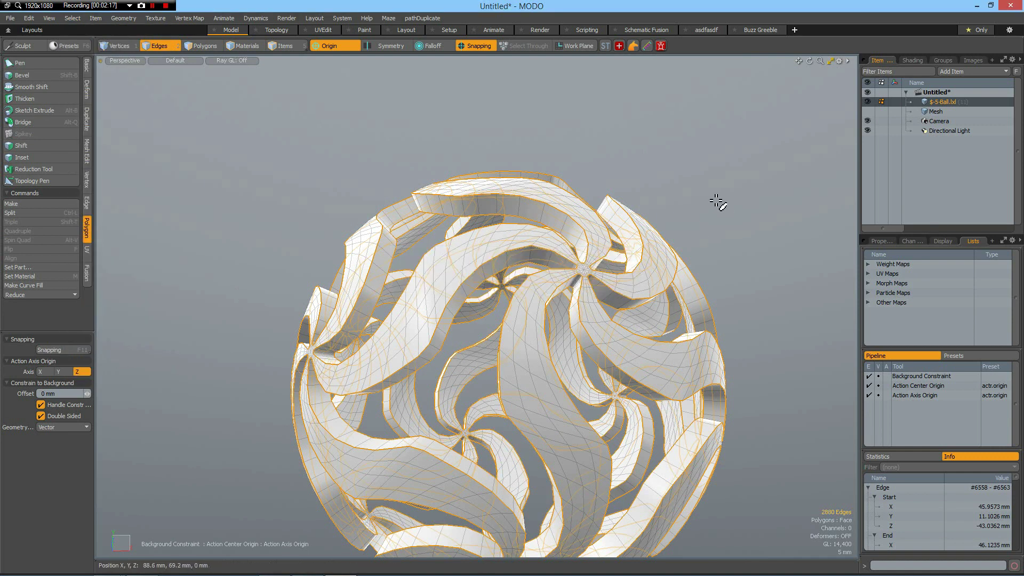
Bevel the selected border edges in Inset mode with a Square edge shape and a value of 0.25 mm.
{"action": "scroll", "coordinate": [583, 270], "scroll_direction": "up", "scroll_amount": 8}
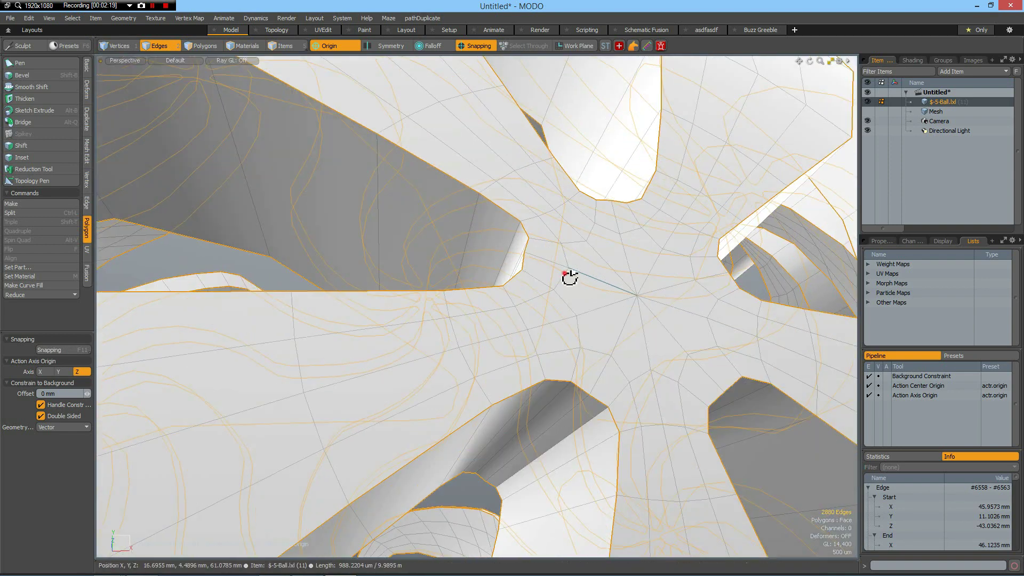
{"action": "left_click_drag", "start_coordinate": [569, 277], "coordinate": [578, 315], "text": "alt"}
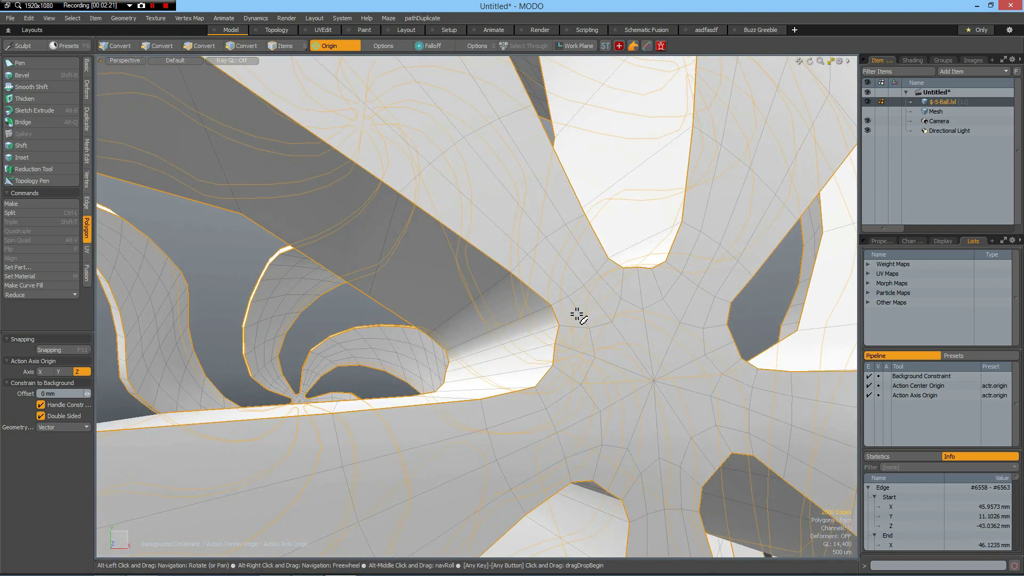
{"action": "key", "text": "x"}
{"action": "key", "text": "b"}
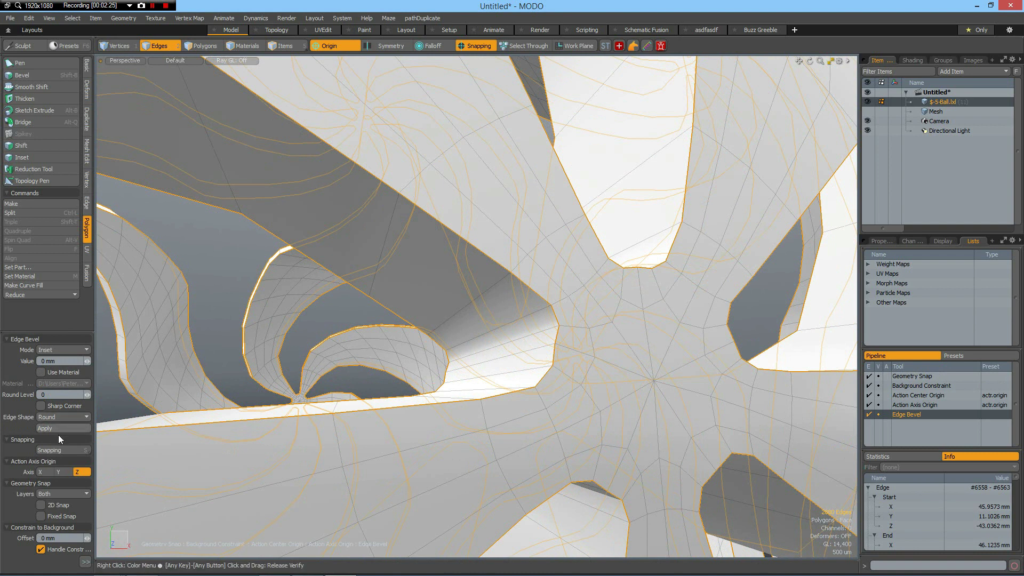
{"action": "left_click", "coordinate": [58, 417]}
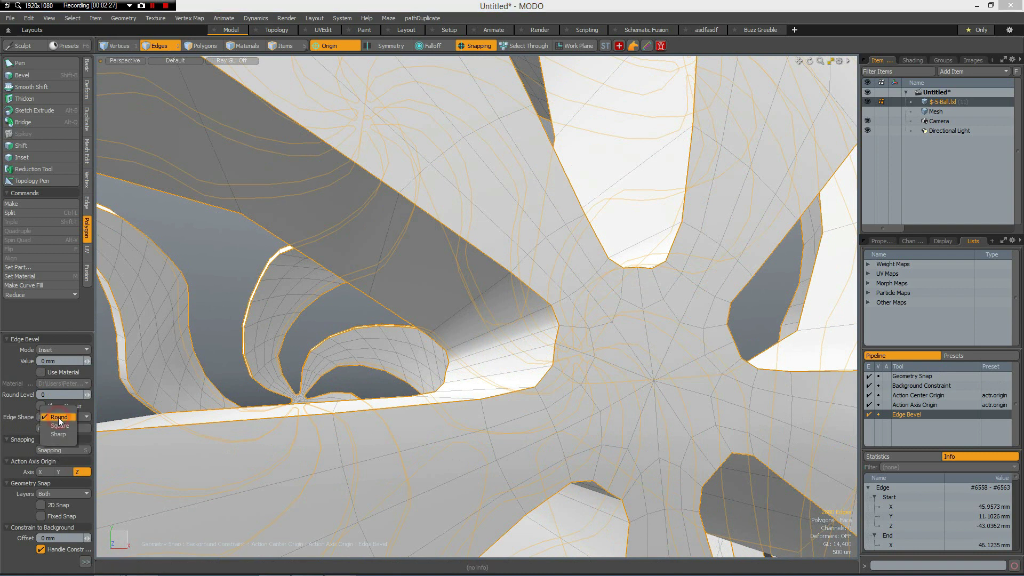
{"action": "left_click", "coordinate": [59, 425]}
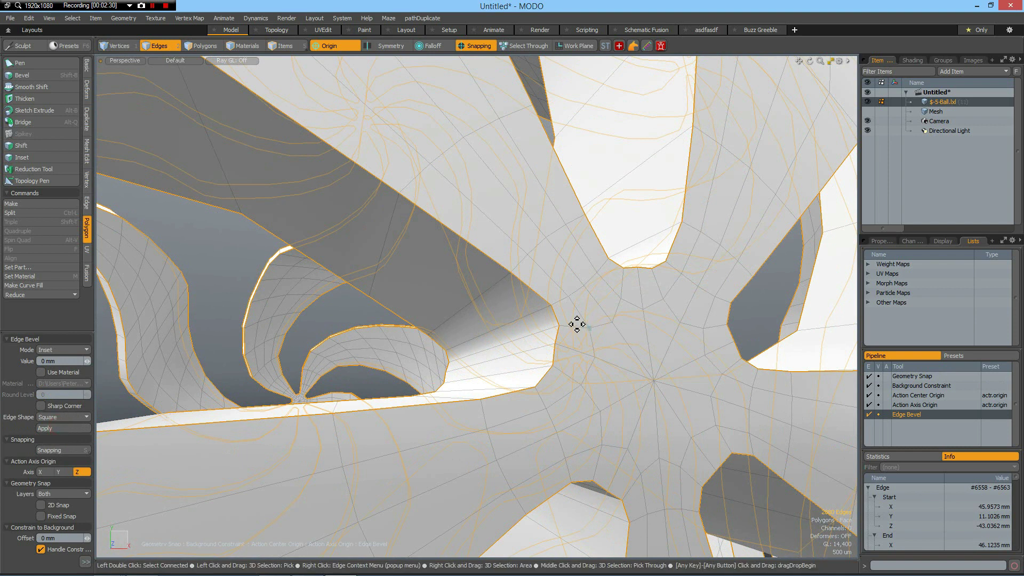
{"action": "scroll", "coordinate": [567, 335], "scroll_direction": "up", "scroll_amount": 2}
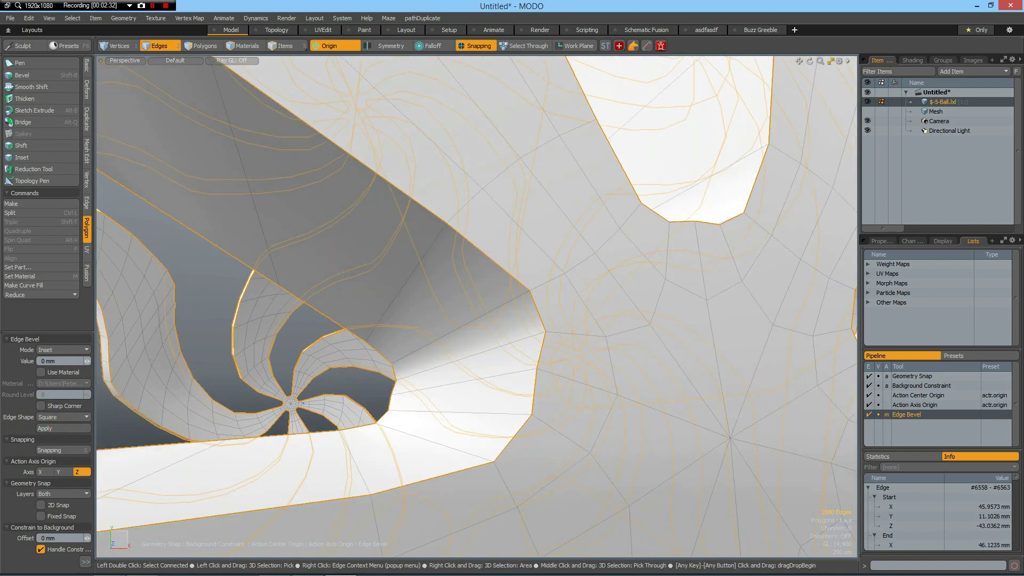
{"action": "left_click", "coordinate": [560, 335]}
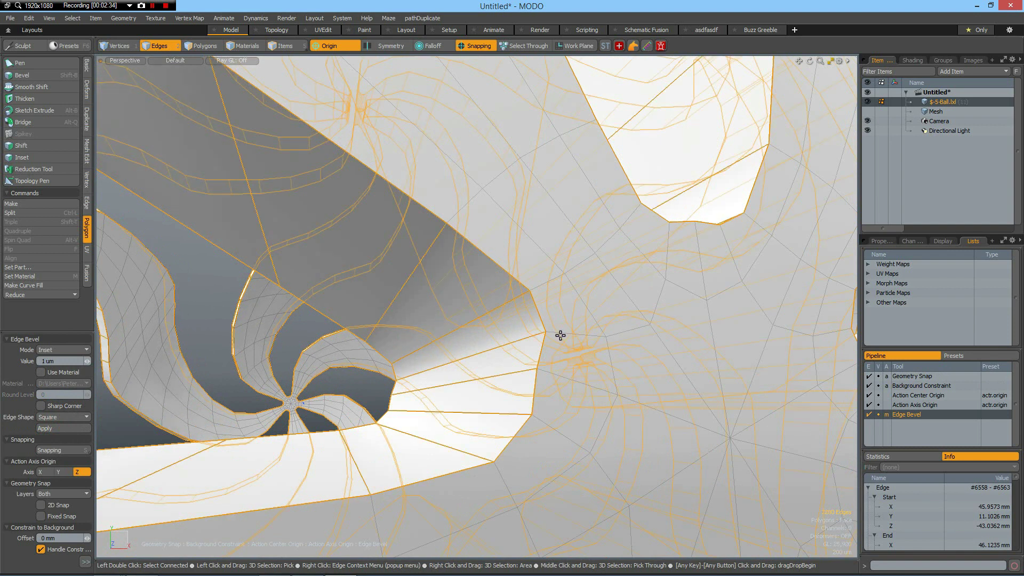
{"action": "left_click_drag", "start_coordinate": [560, 335], "coordinate": [560, 335]}
{"action": "left_click_drag", "start_coordinate": [611, 388], "coordinate": [591, 369]}
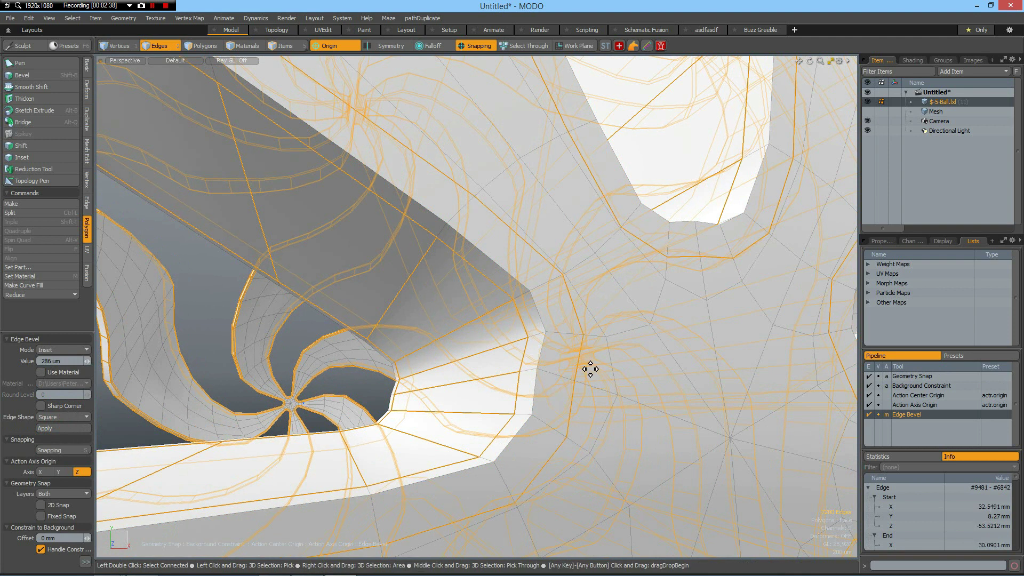
{"action": "left_click", "coordinate": [66, 361]}
{"action": "type", "text": "."}
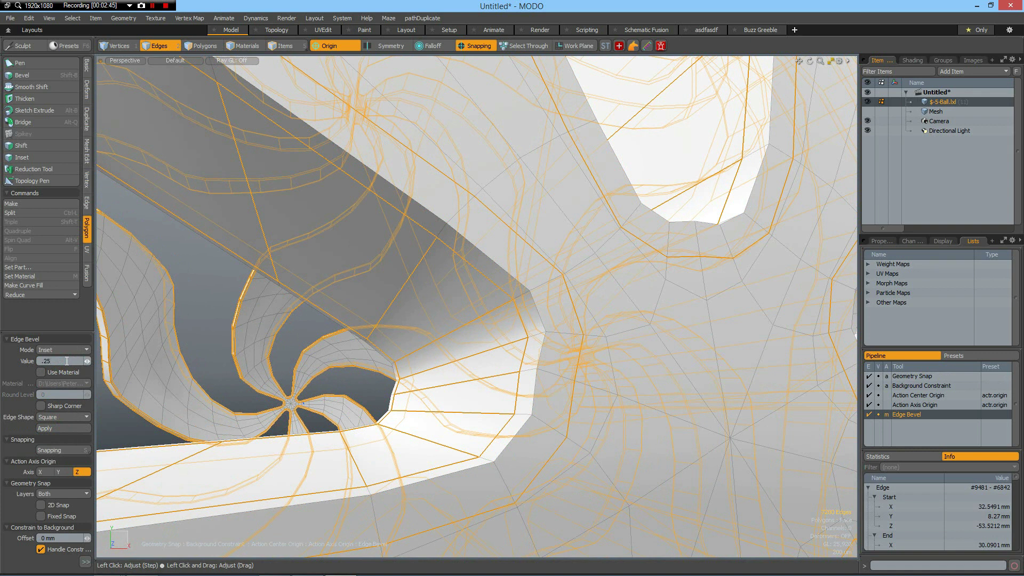
{"action": "type", "text": "25"}
{"action": "key", "text": "Return"}
{"action": "key", "text": "space"}
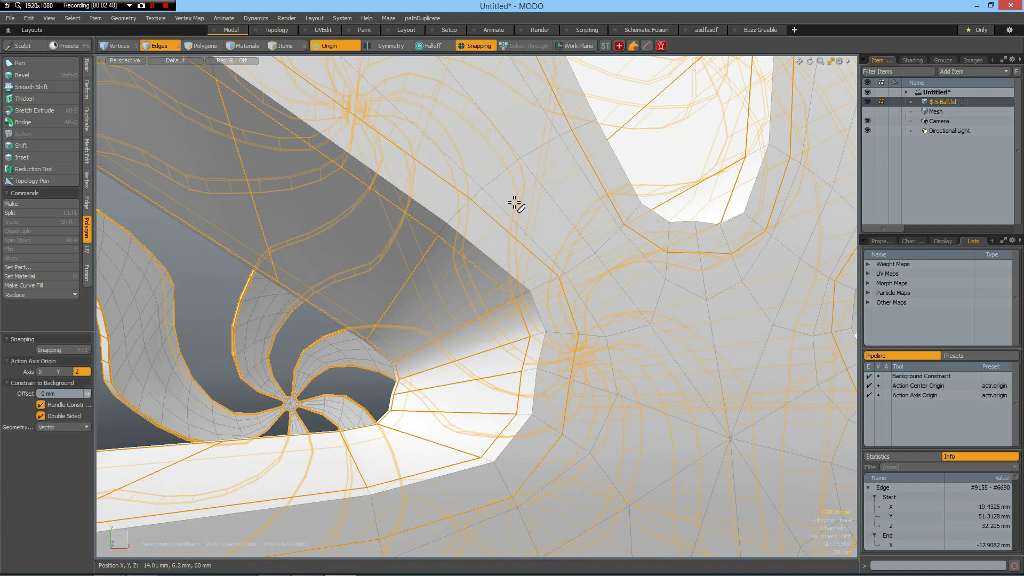
Clear the edge selection, convert the ball's polygons to subdivision surfaces, and inspect the smoothed shape from several angles.
{"action": "scroll", "coordinate": [516, 202], "scroll_direction": "down", "scroll_amount": 10}
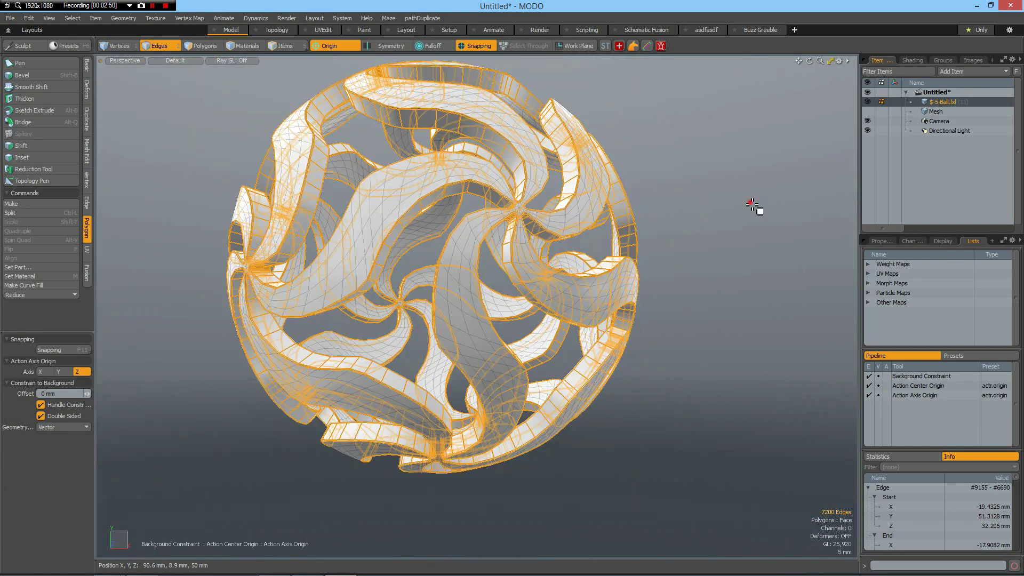
{"action": "left_click", "coordinate": [754, 205]}
{"action": "left_click_drag", "start_coordinate": [389, 307], "coordinate": [414, 290], "text": "alt"}
{"action": "key", "text": "Tab"}
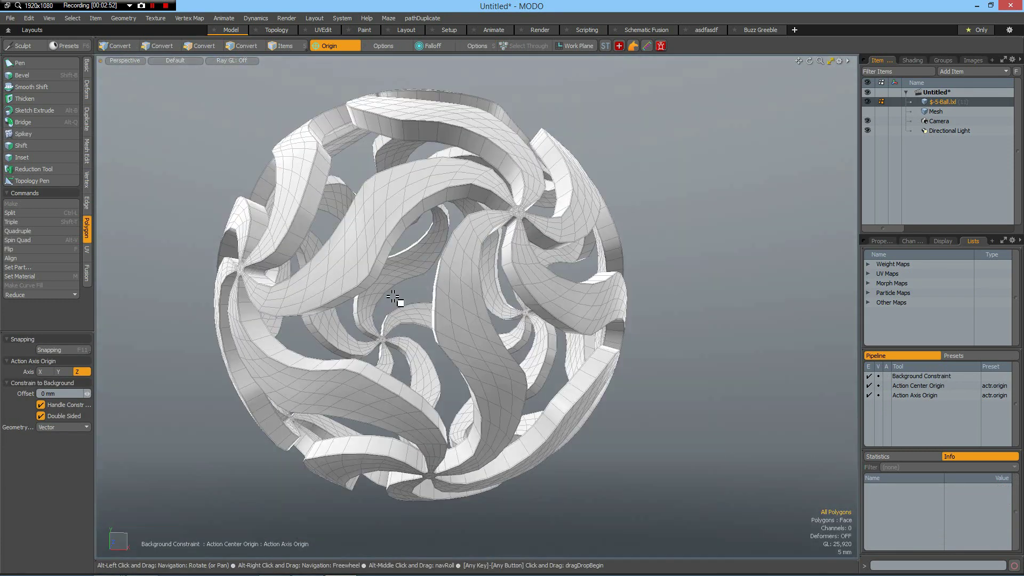
{"action": "left_click_drag", "start_coordinate": [369, 251], "coordinate": [380, 283], "text": "alt"}
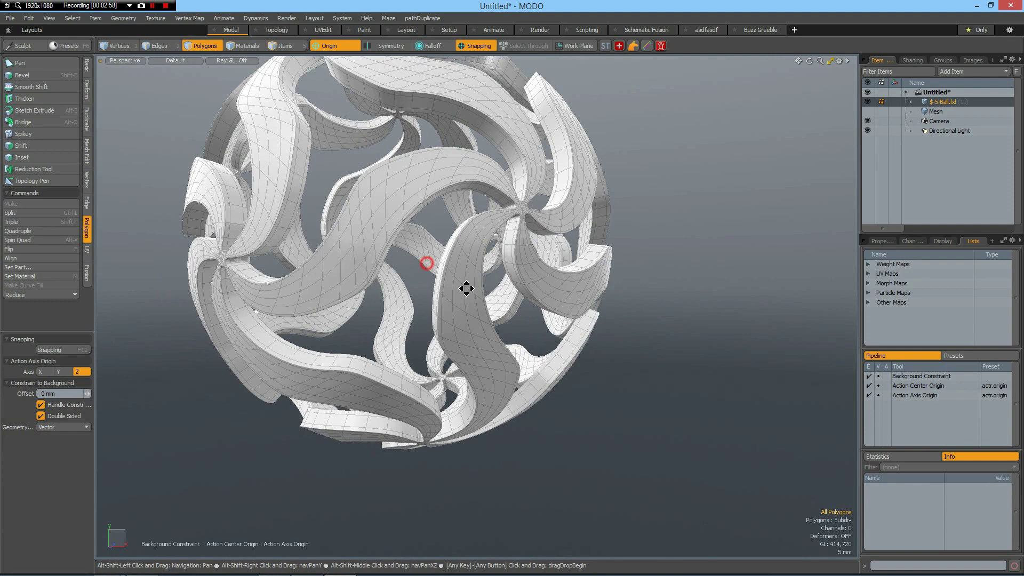
{"action": "left_click_drag", "start_coordinate": [457, 286], "coordinate": [487, 317], "text": "alt+shift"}
{"action": "left_click_drag", "start_coordinate": [467, 316], "coordinate": [446, 316], "text": "alt"}
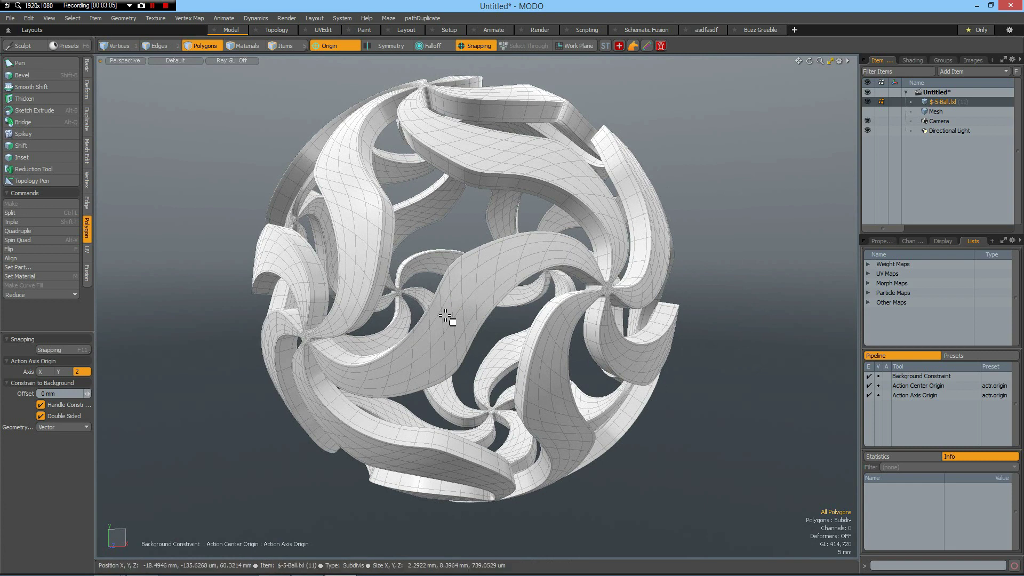